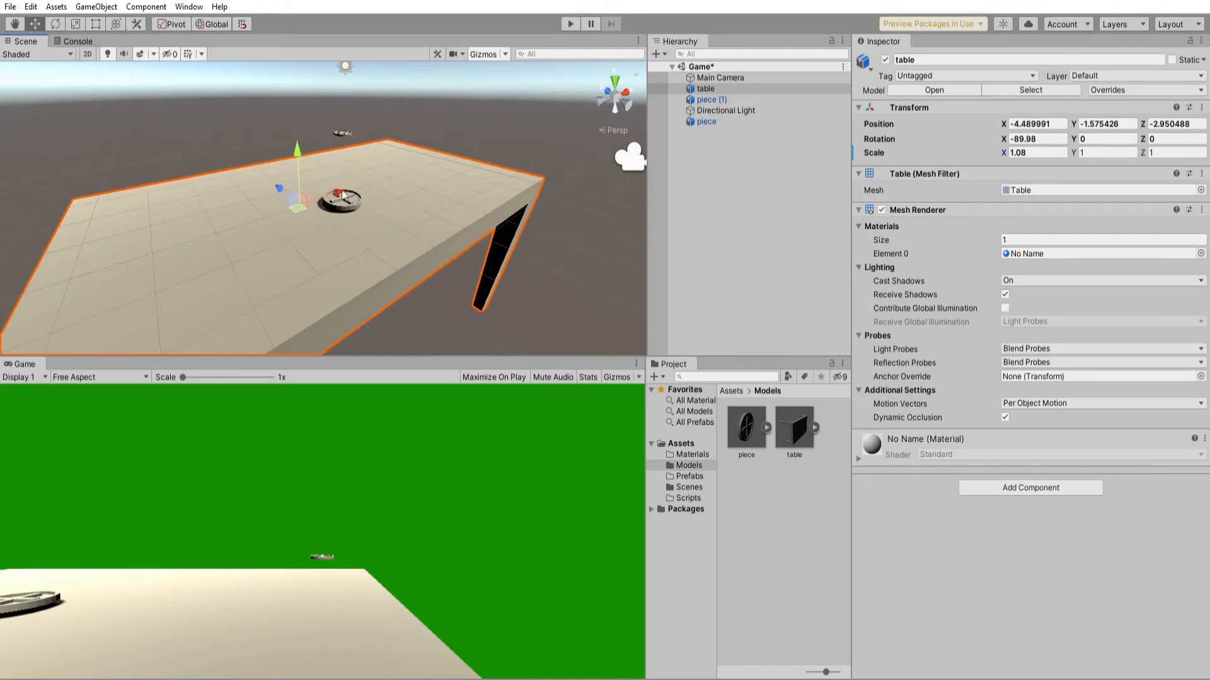
Create a new material named "table" in the Materials folder.
scroll(359, 179, "up", 2)
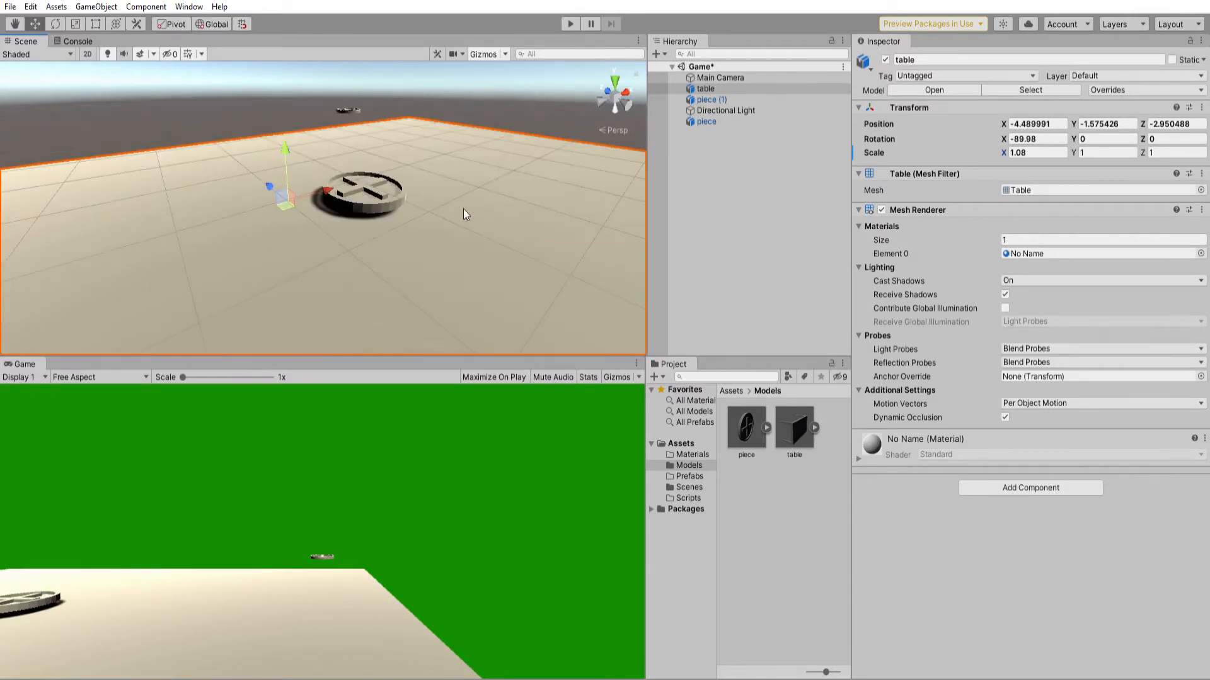
scroll(406, 187, "down", 3)
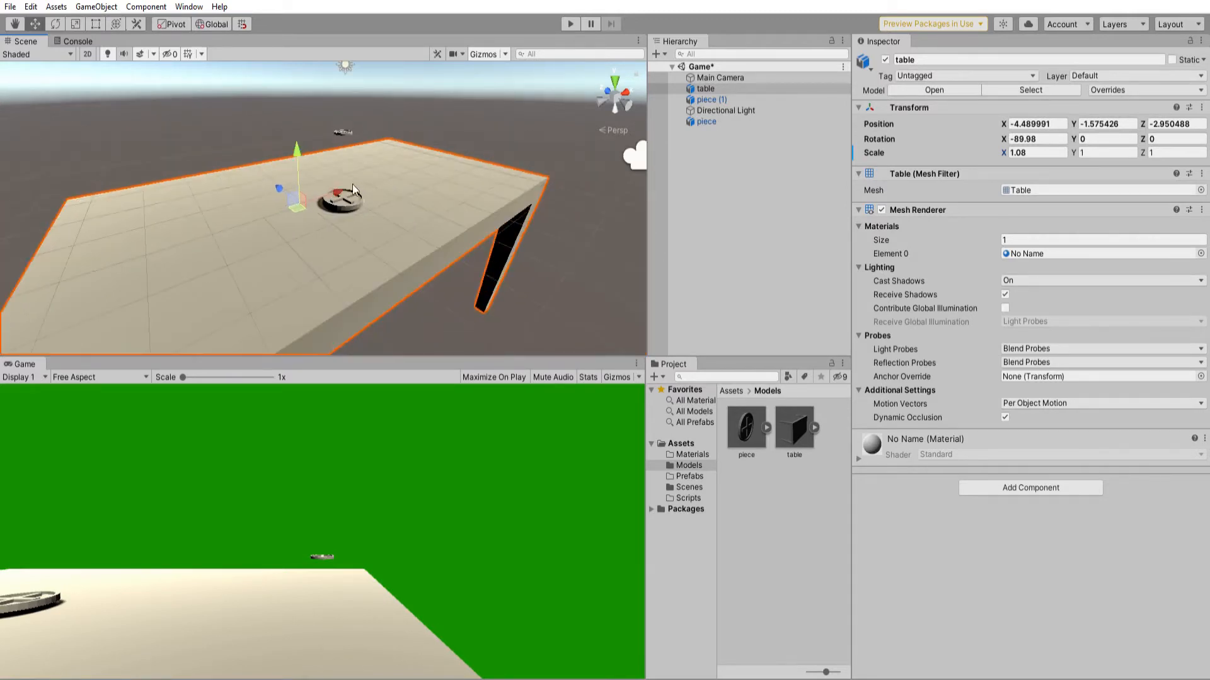
left_click(694, 455)
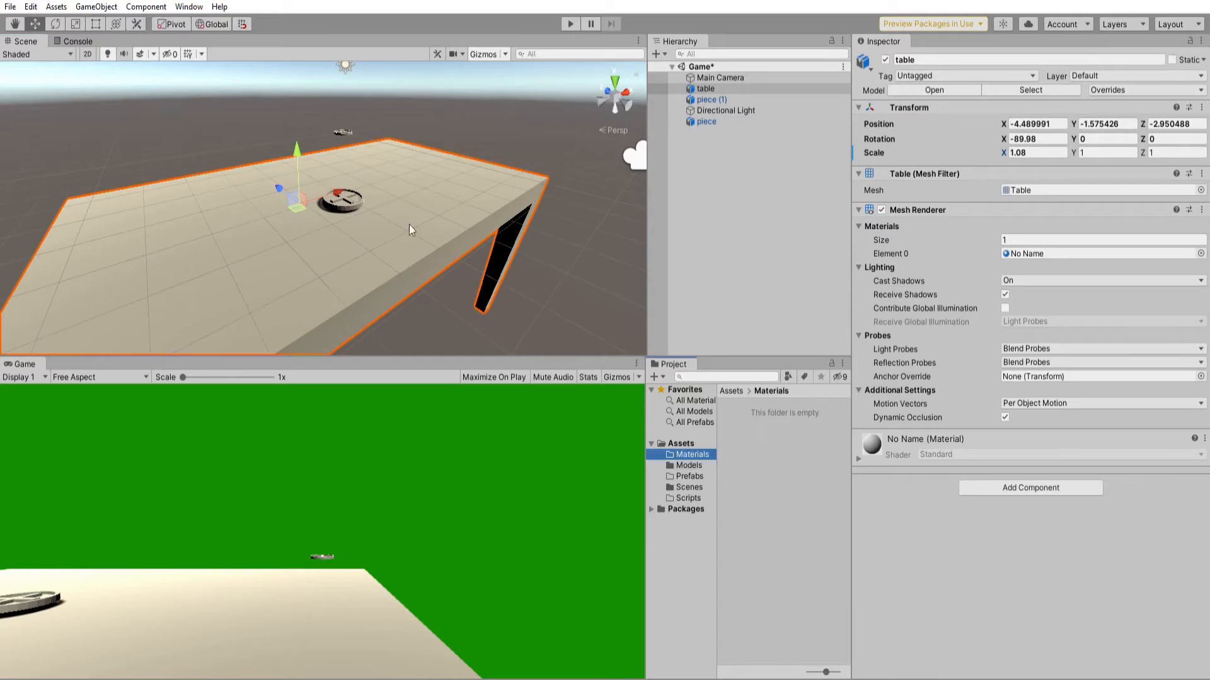
left_click(688, 466)
left_click(687, 454)
left_click(760, 428)
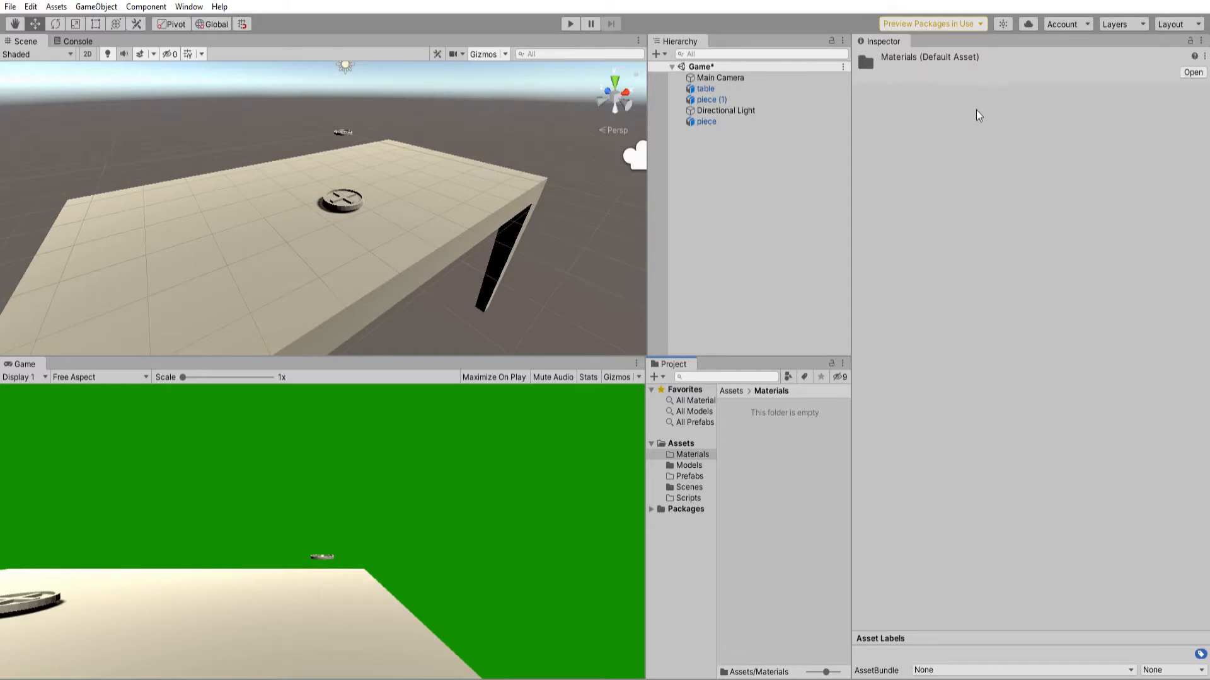
left_click(984, 254)
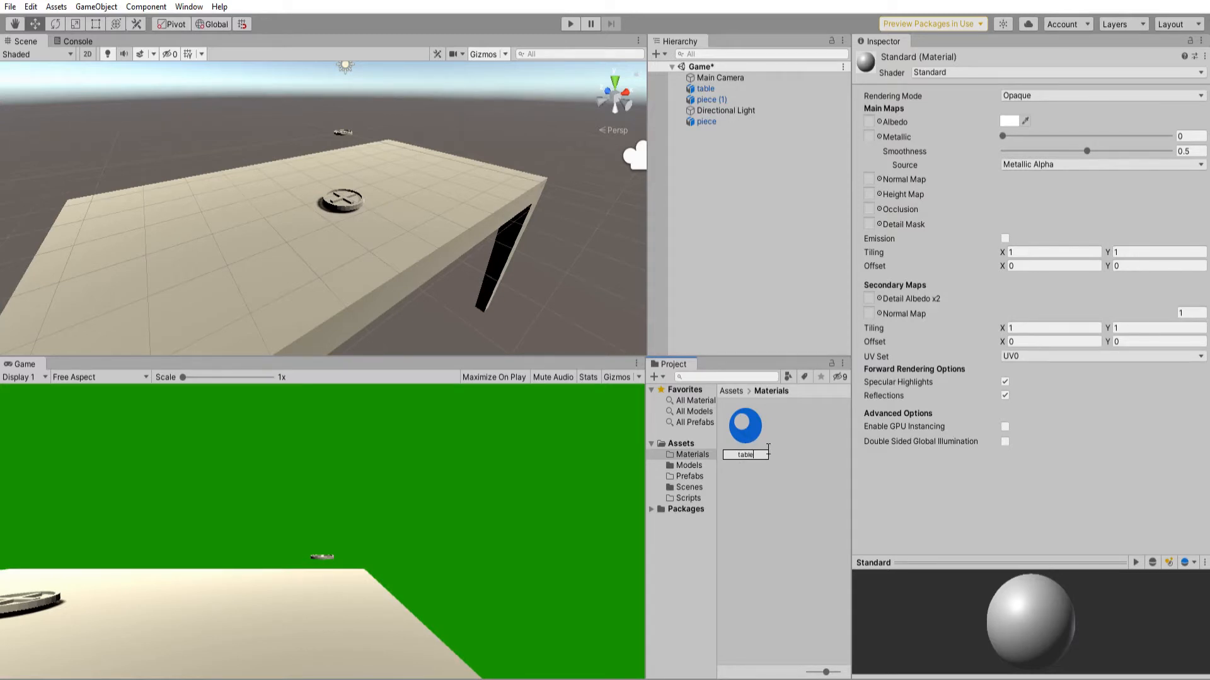
key("Return")
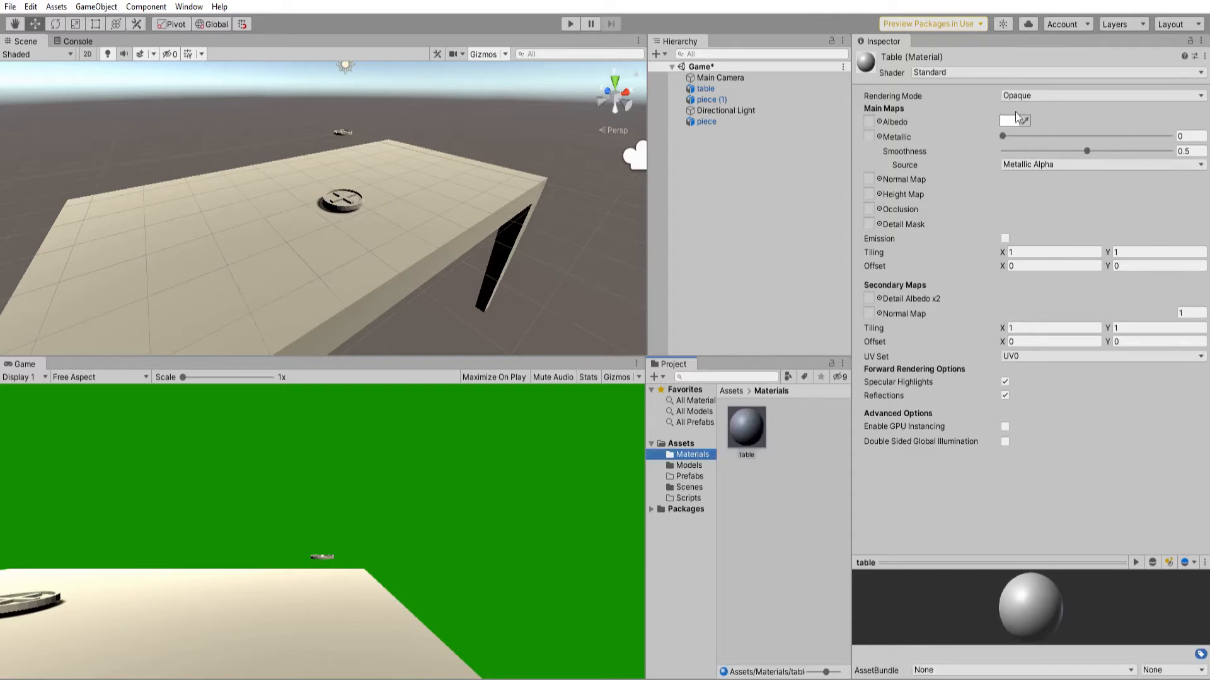
Try purple and reddish albedo colours for the table material, and sample the tabletop's colour from the scene.
left_click(1012, 117)
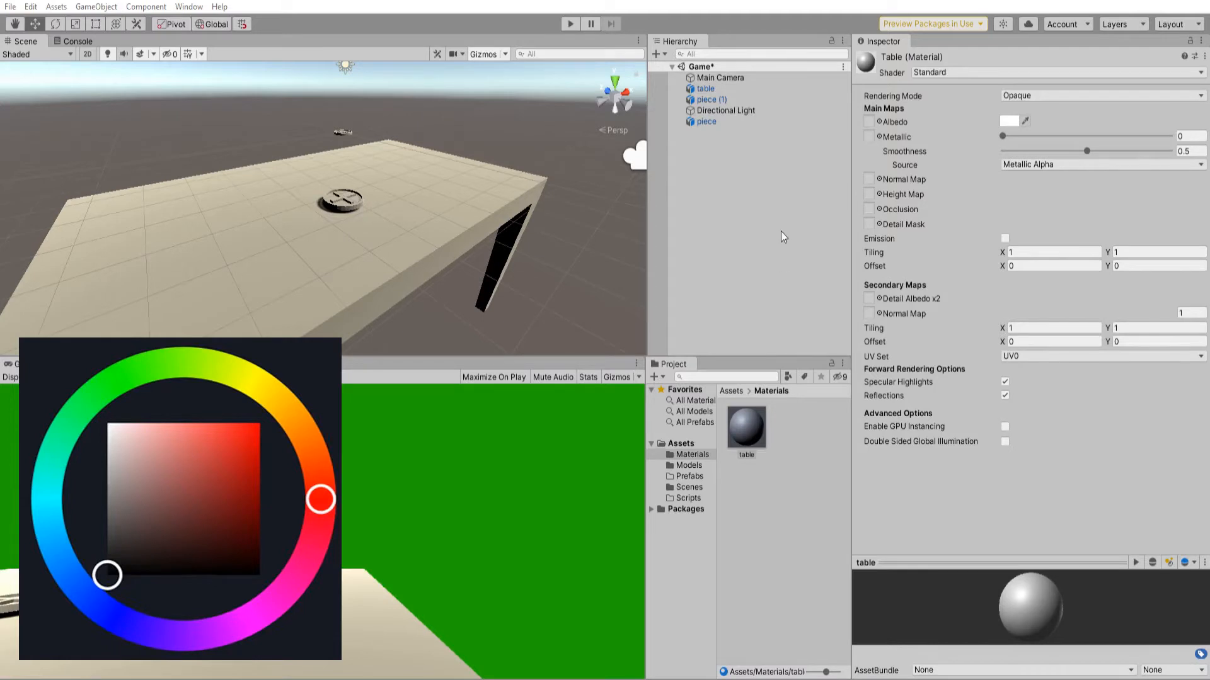
left_click_drag(777, 202, 802, 224)
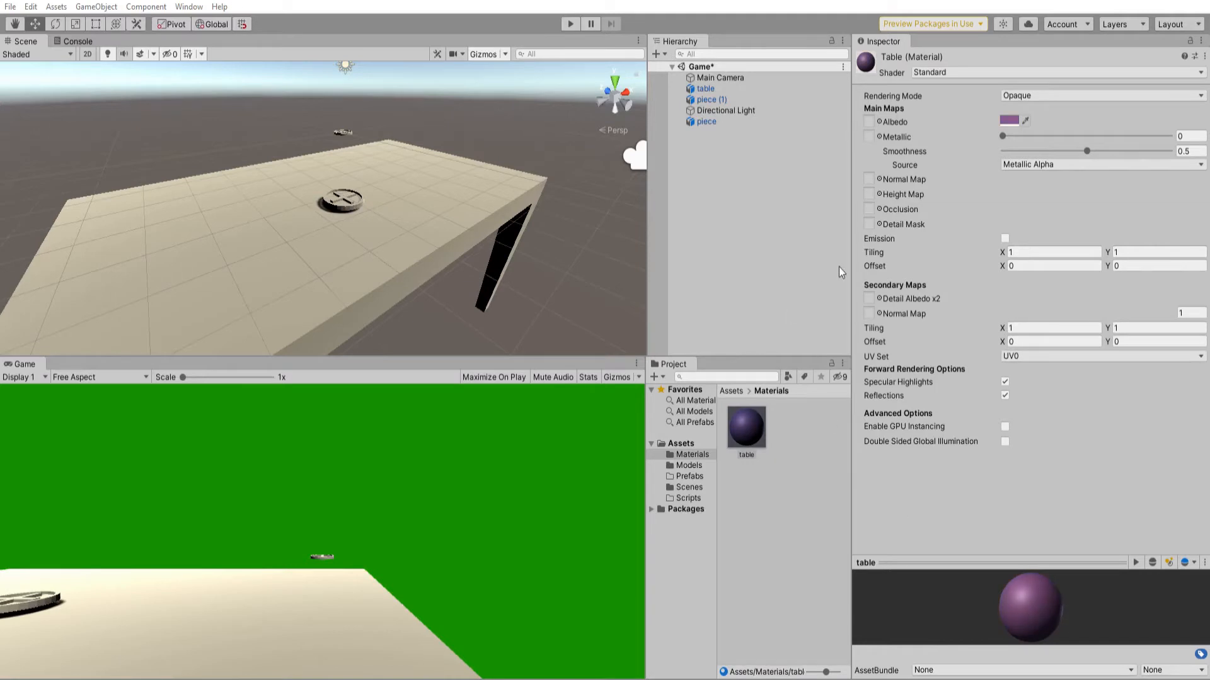
left_click_drag(840, 271, 867, 229)
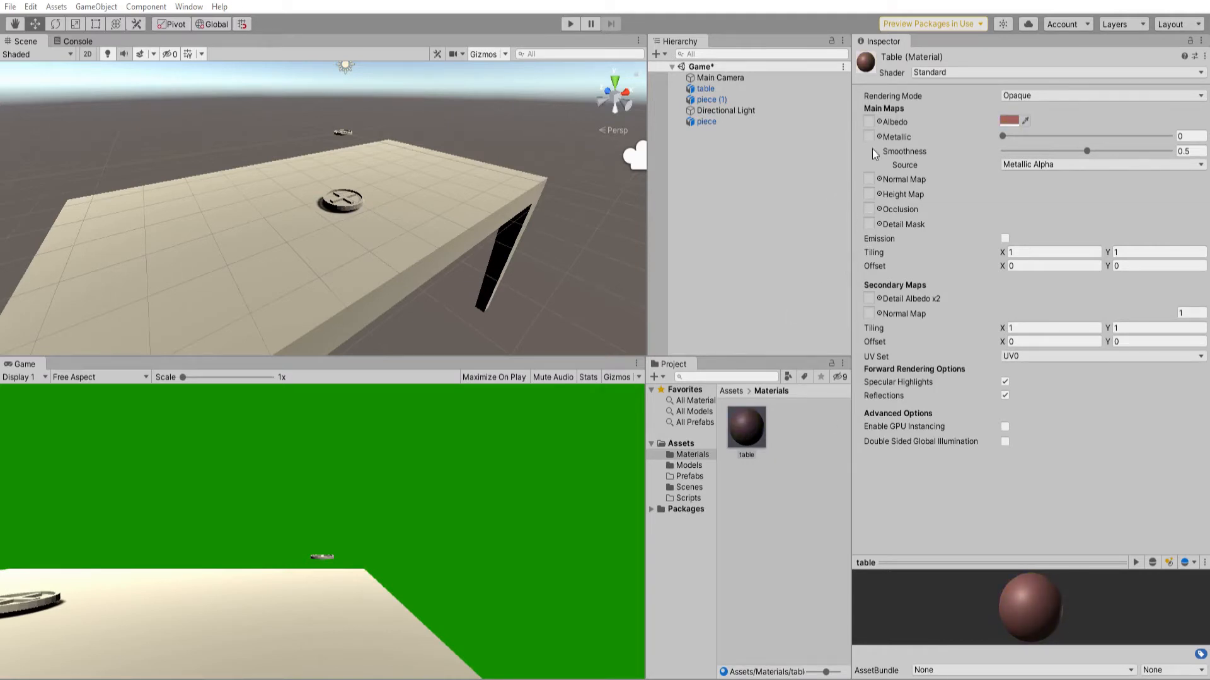
left_click(875, 119)
left_click(1027, 113)
left_click(409, 206)
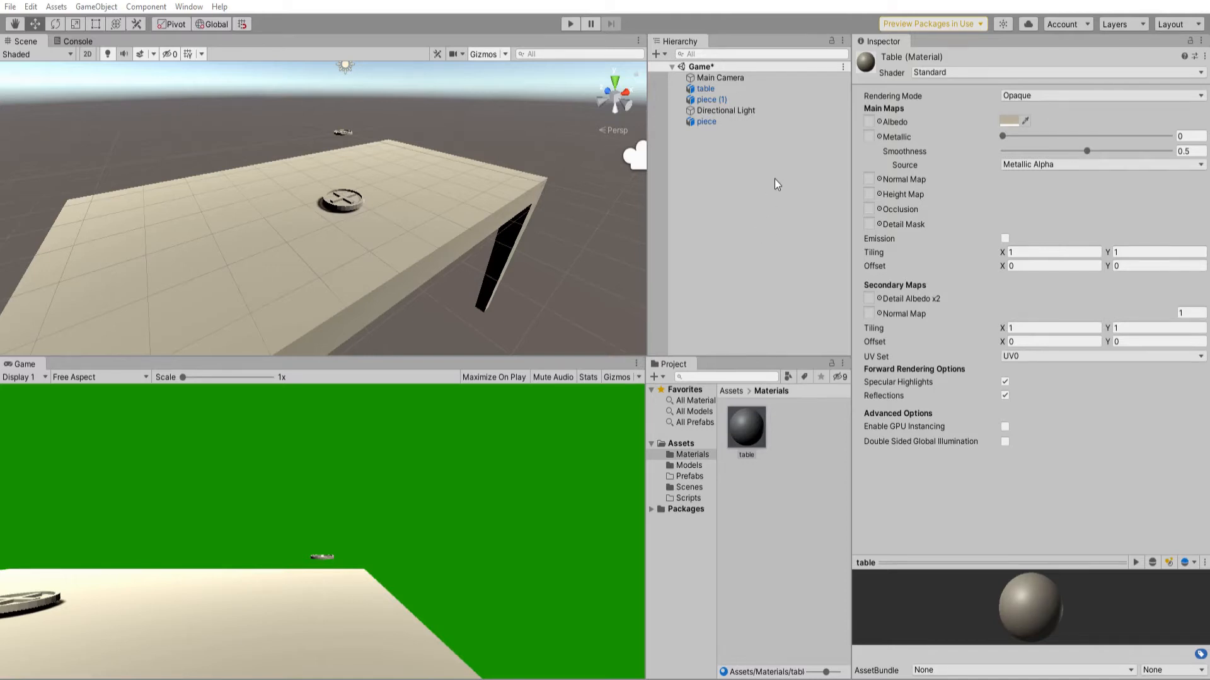
Set the table material's albedo to brown and apply the material to the table object.
left_click_drag(708, 202, 744, 228)
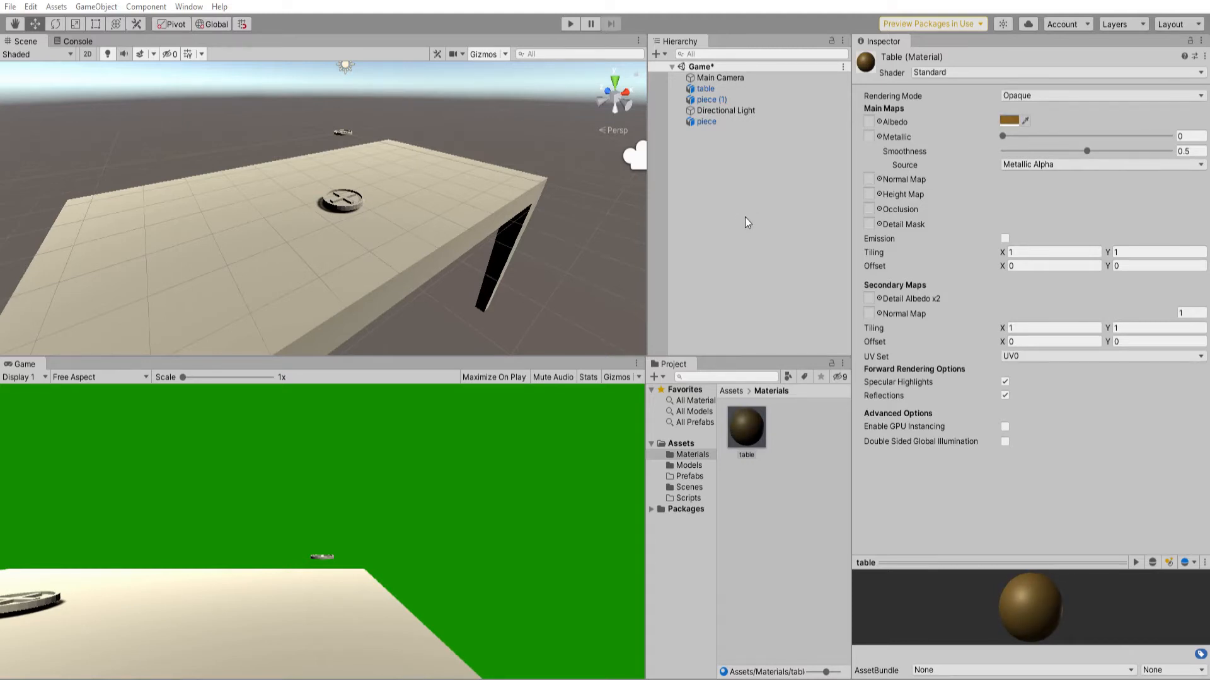
left_click(796, 103)
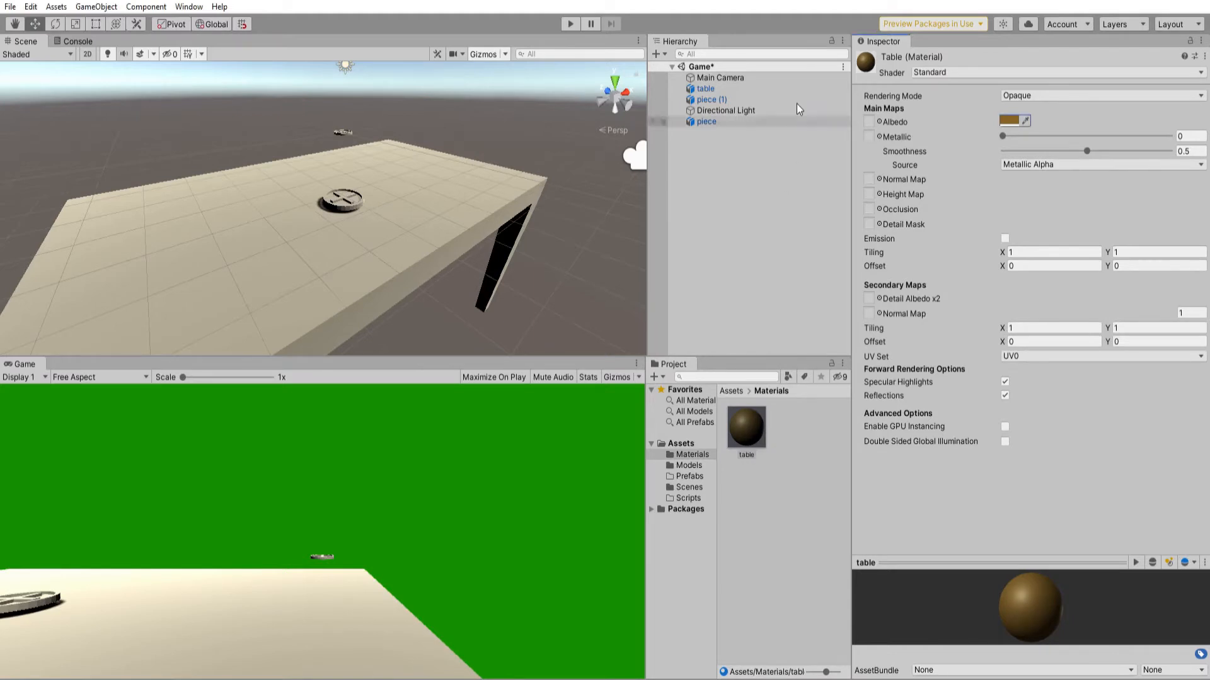
left_click(743, 415)
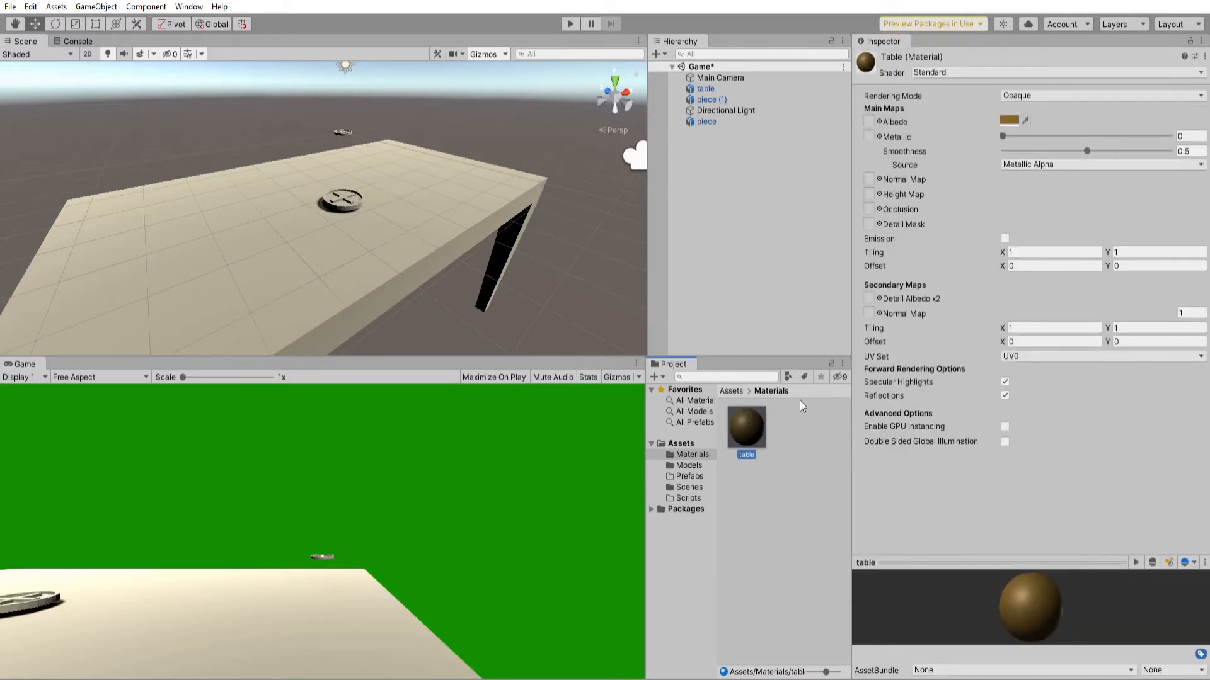
left_click_drag(746, 435, 708, 87)
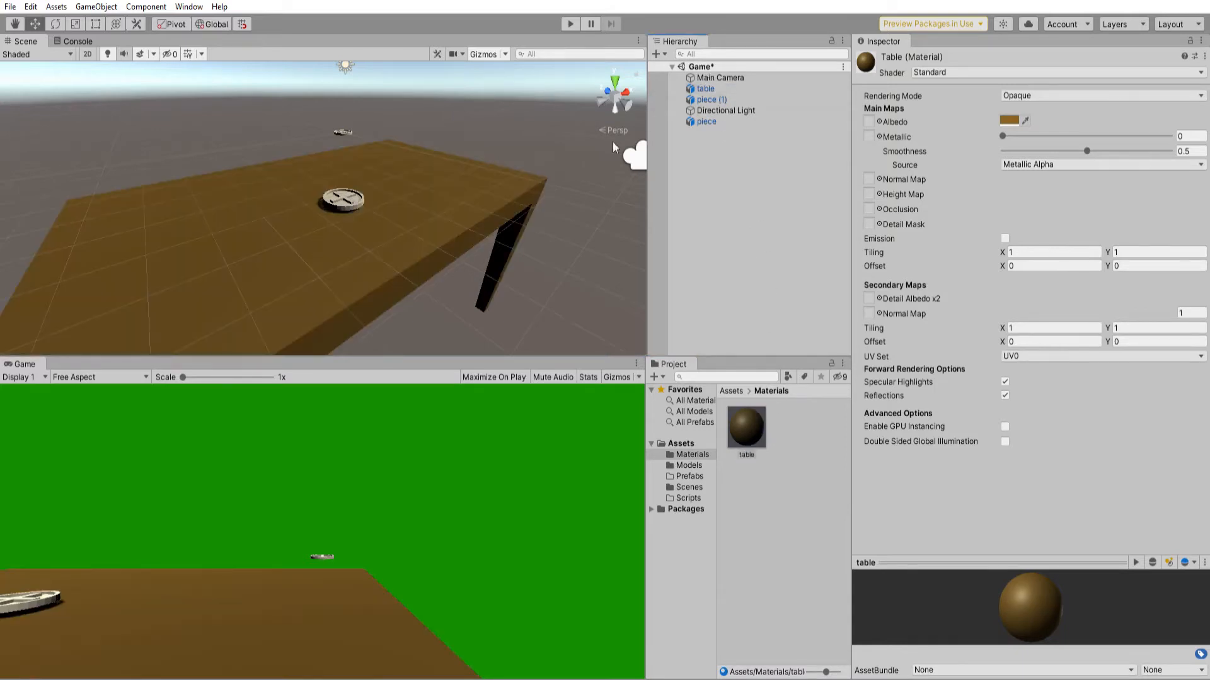
right_click_drag(502, 214, 377, 154)
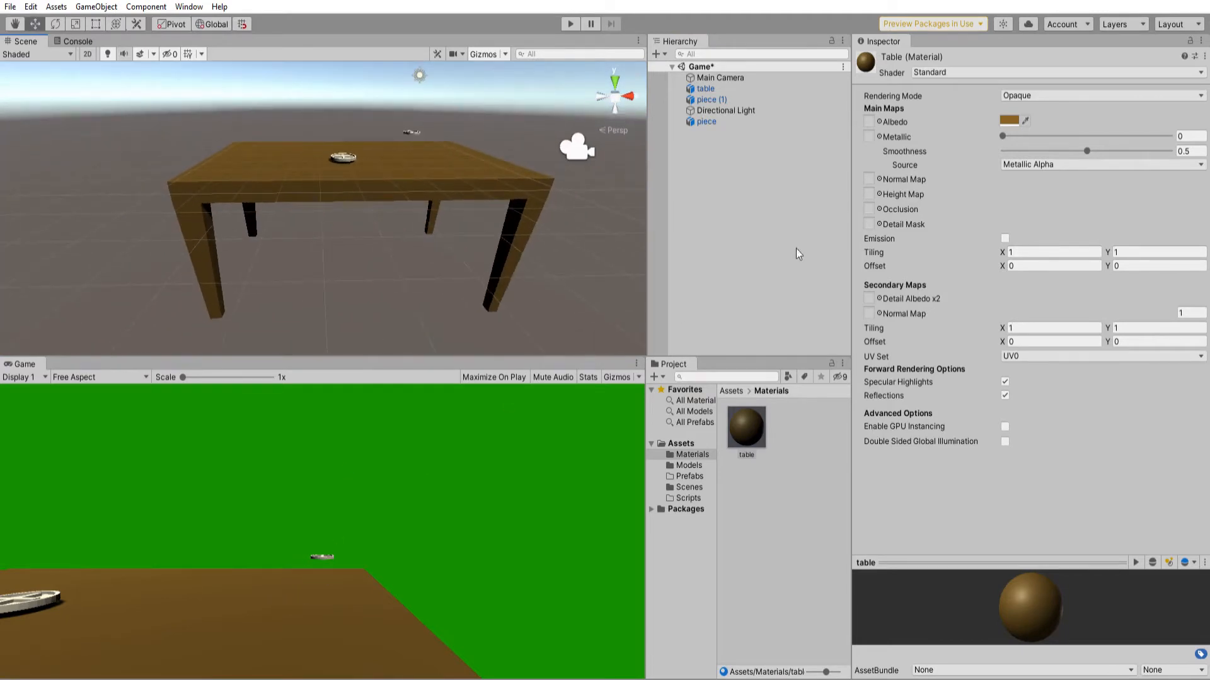
scroll(375, 154, "up", 6)
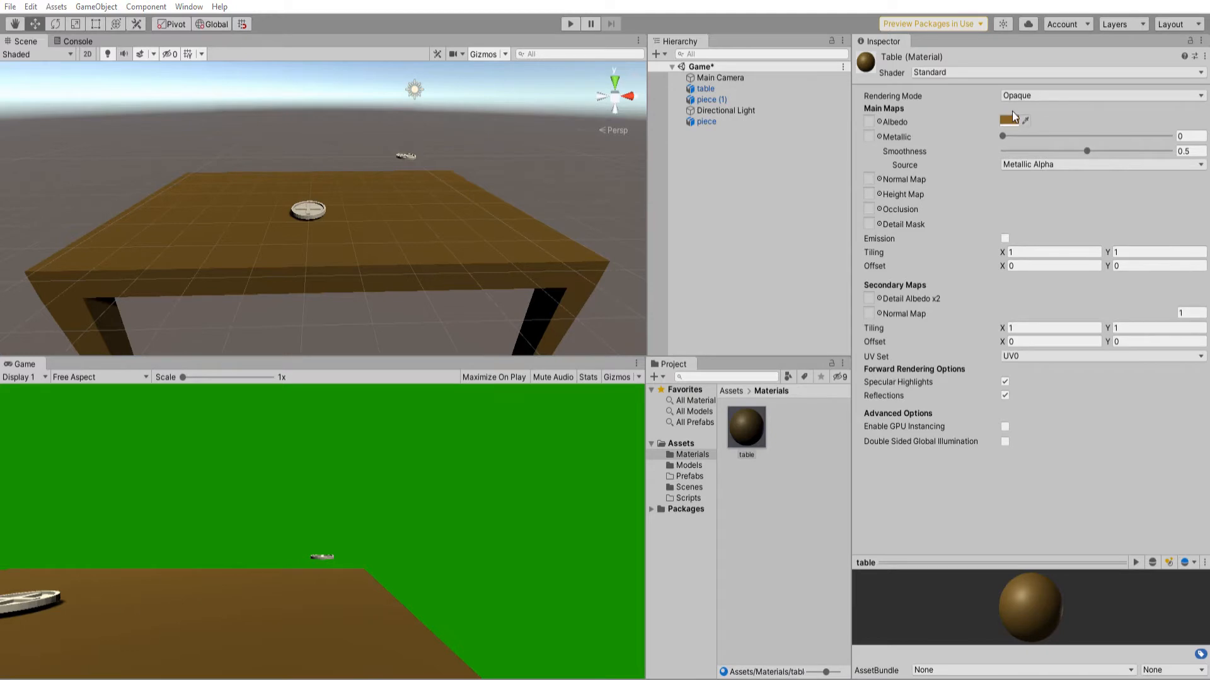
Try a dark grey albedo on the table material, undo the colour change and clear the selection.
left_click_drag(1105, 211, 778, 237)
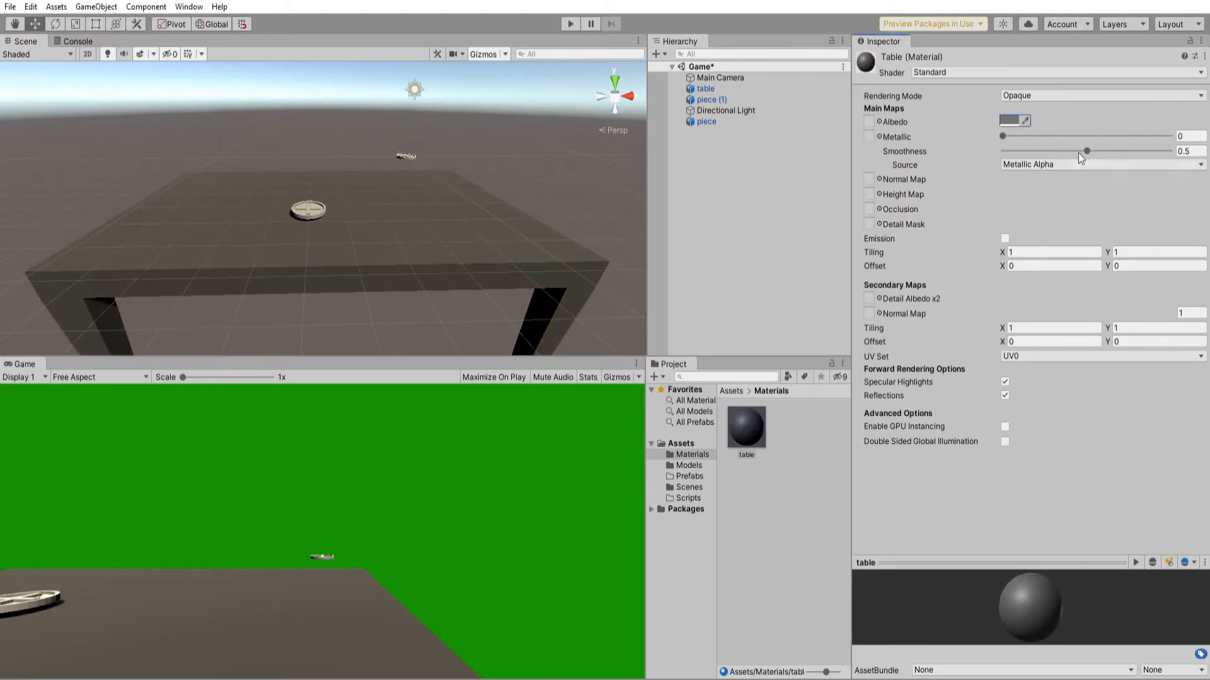
key("ctrl+z")
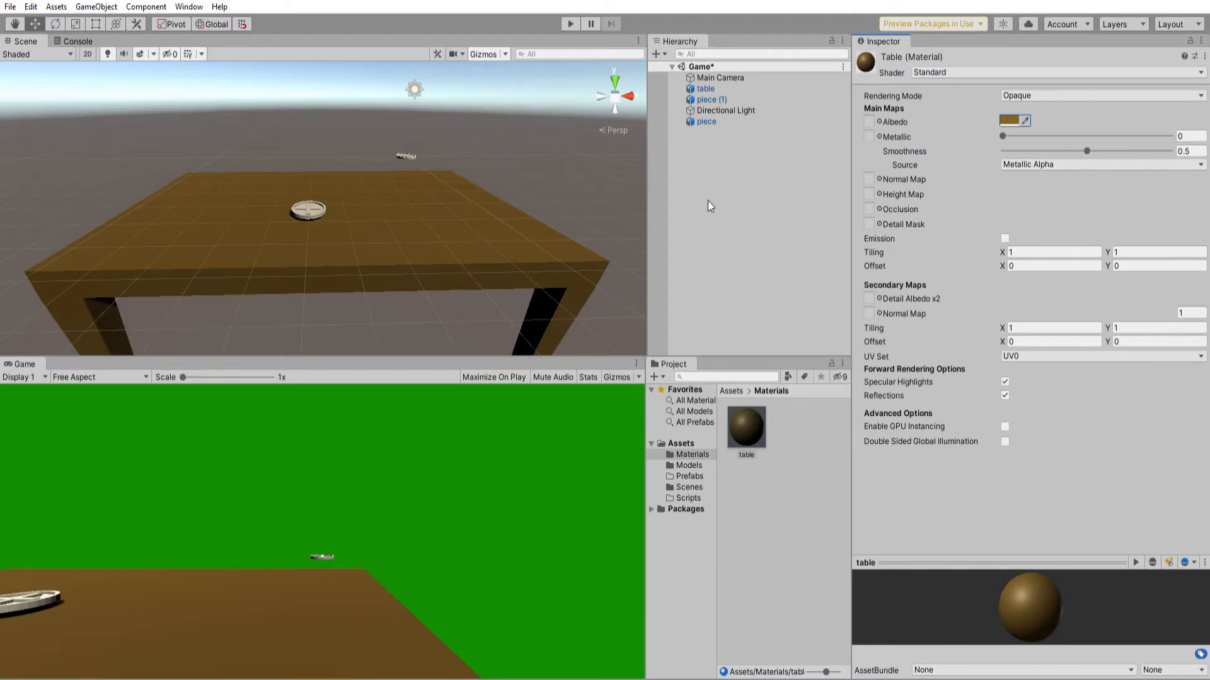
left_click(796, 428)
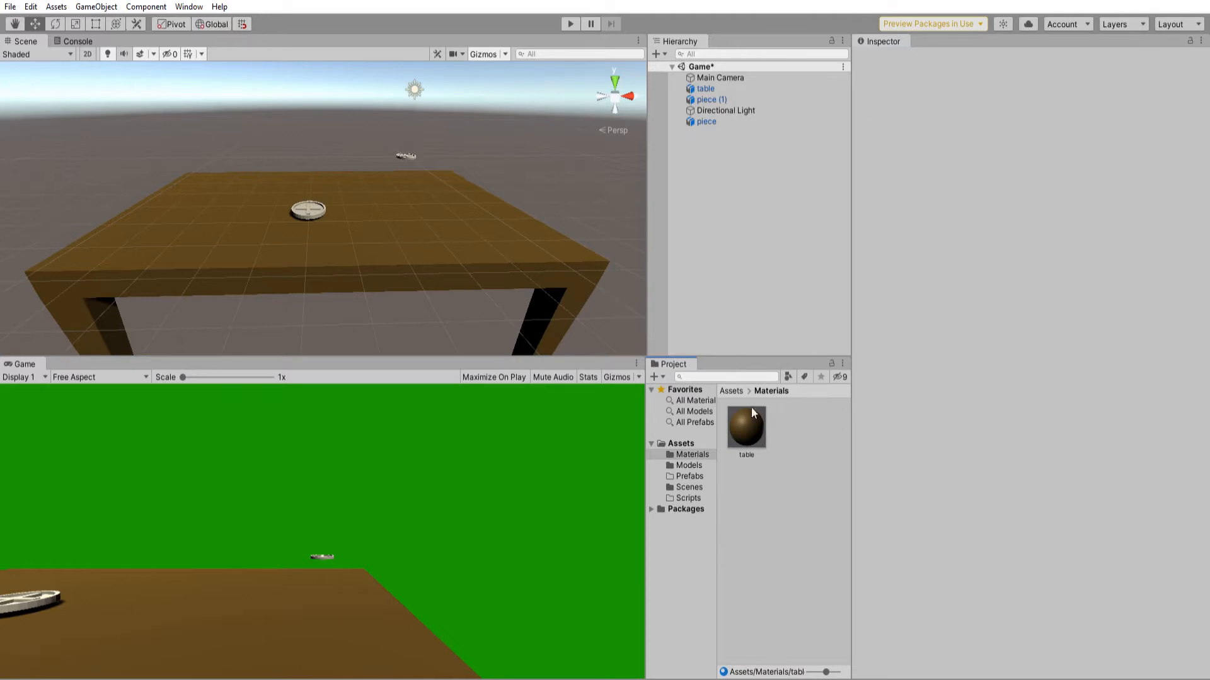
Add the Board model from the Models folder to the scene.
scroll(365, 198, "up", 3)
scroll(392, 196, "down", 3)
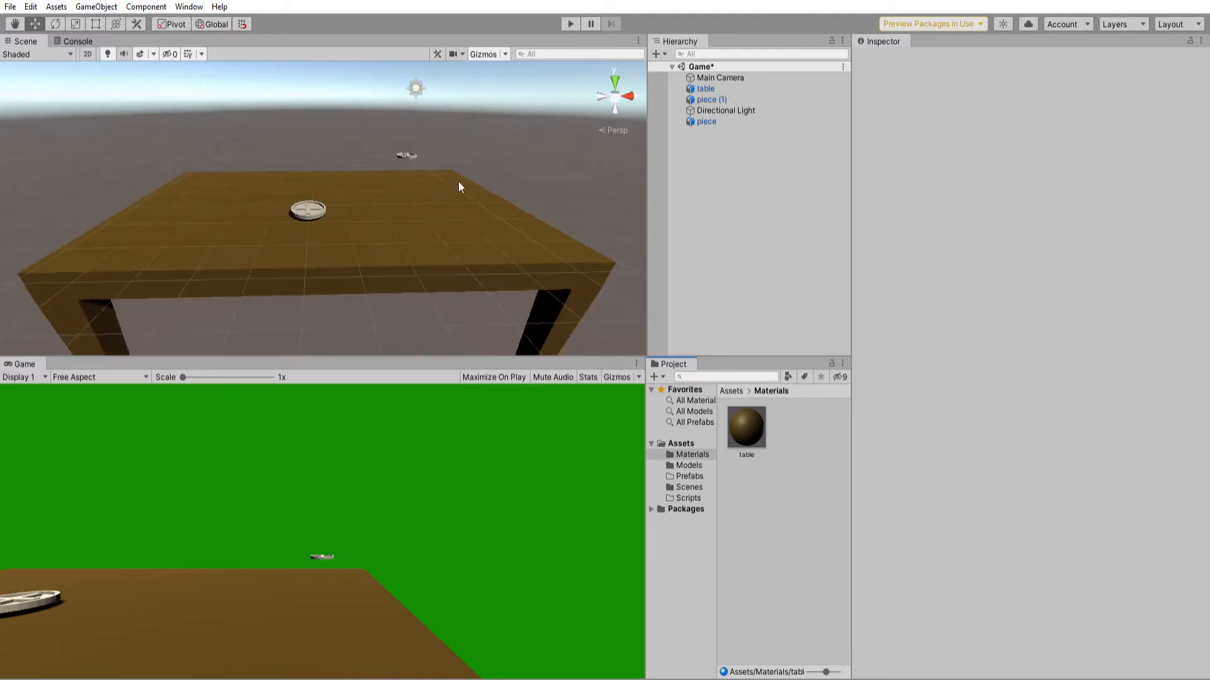
middle_click_drag(494, 183, 445, 194)
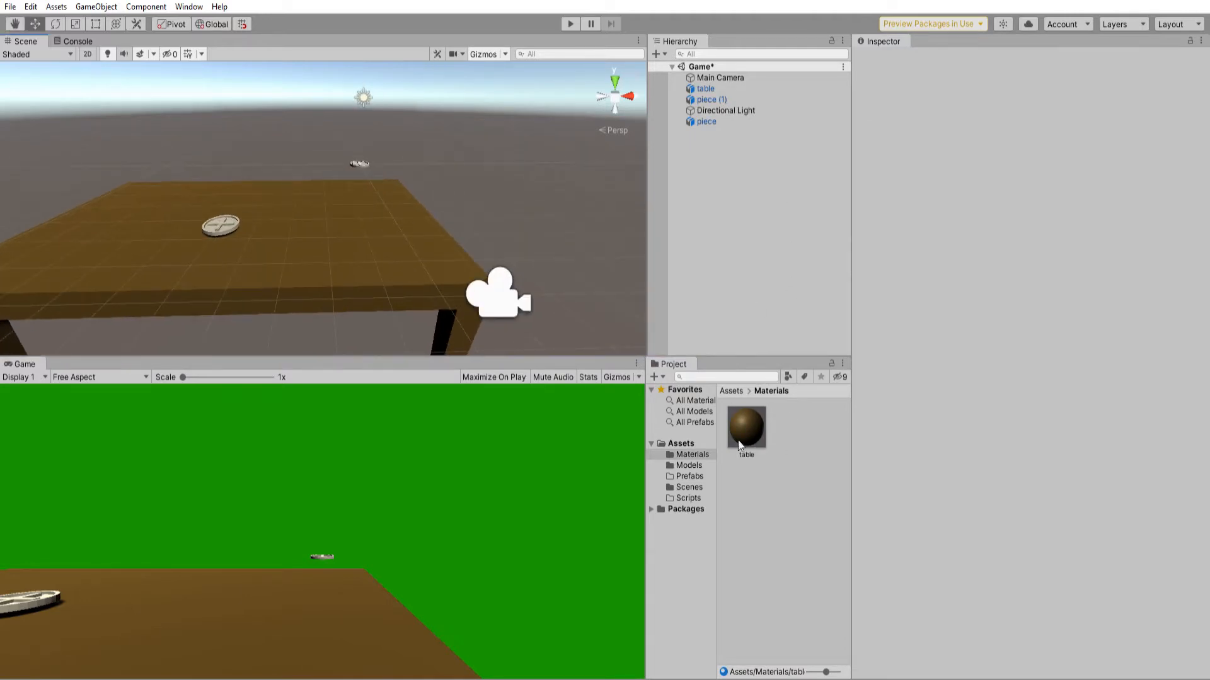
left_click(689, 465)
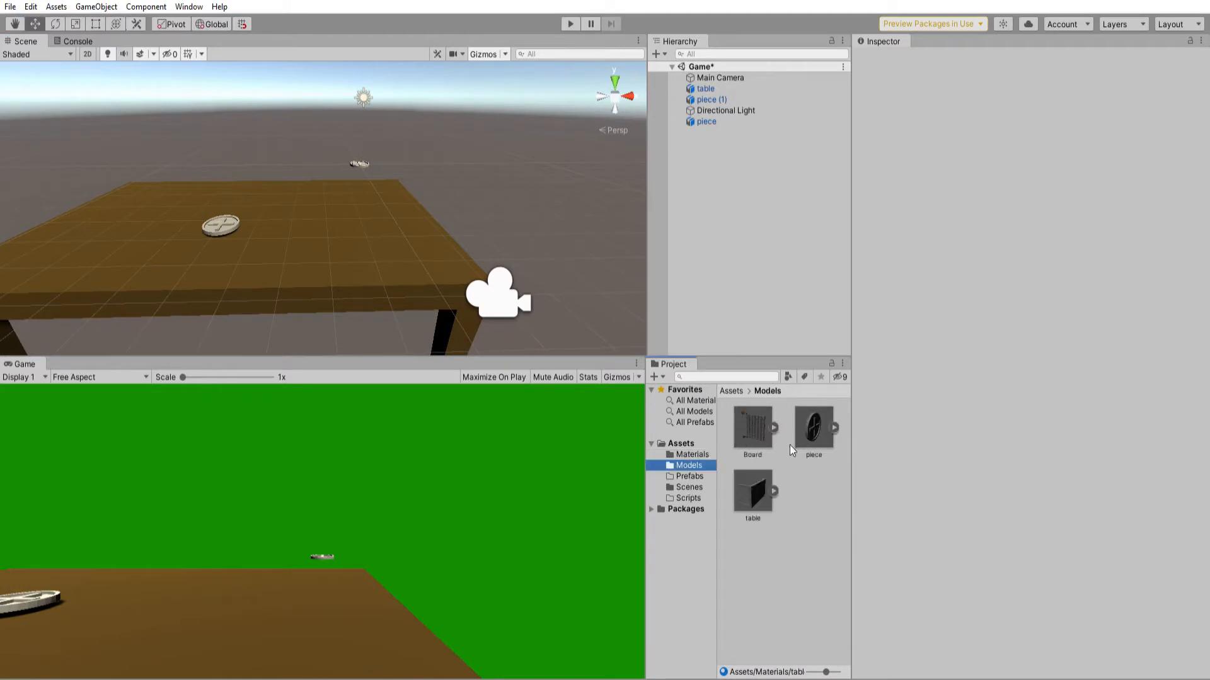
left_click_drag(753, 428, 748, 203)
Rotate the Board about its vertical axis to a Z rotation of about 83.6 so its holes face the game camera.
right_click_drag(271, 146, 307, 169)
scroll(308, 169, "down", 5)
left_click(55, 24)
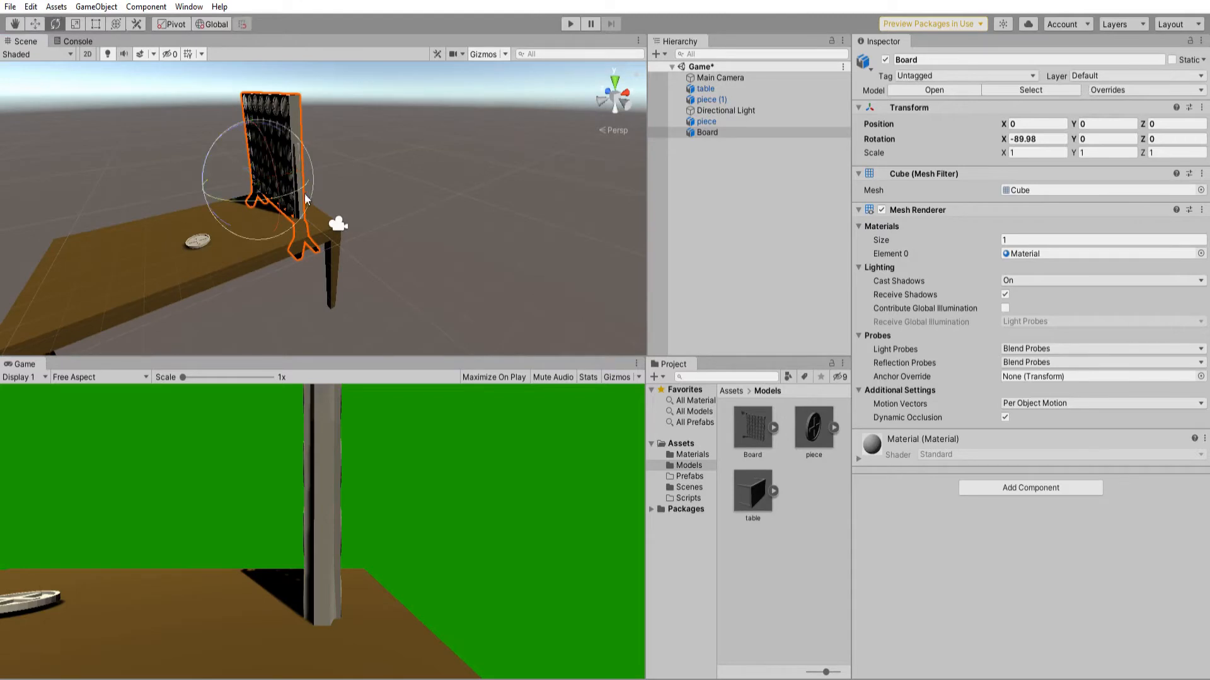
left_click_drag(264, 184, 103, 186)
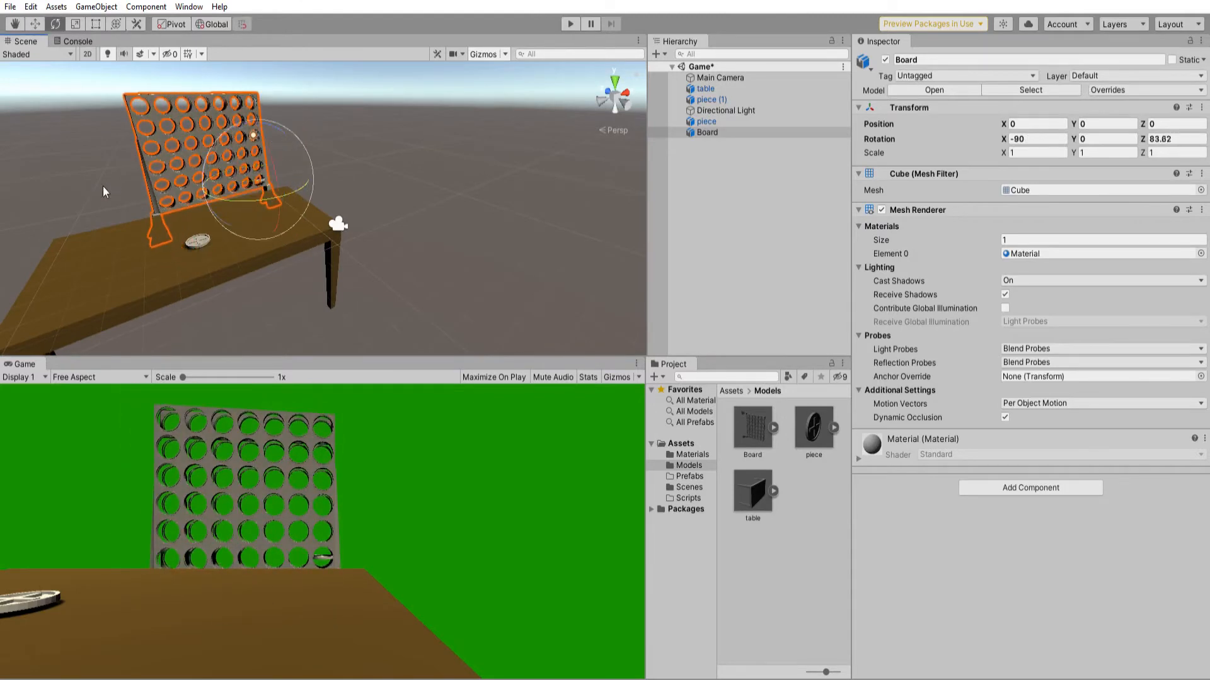
right_click_drag(104, 187, 265, 227)
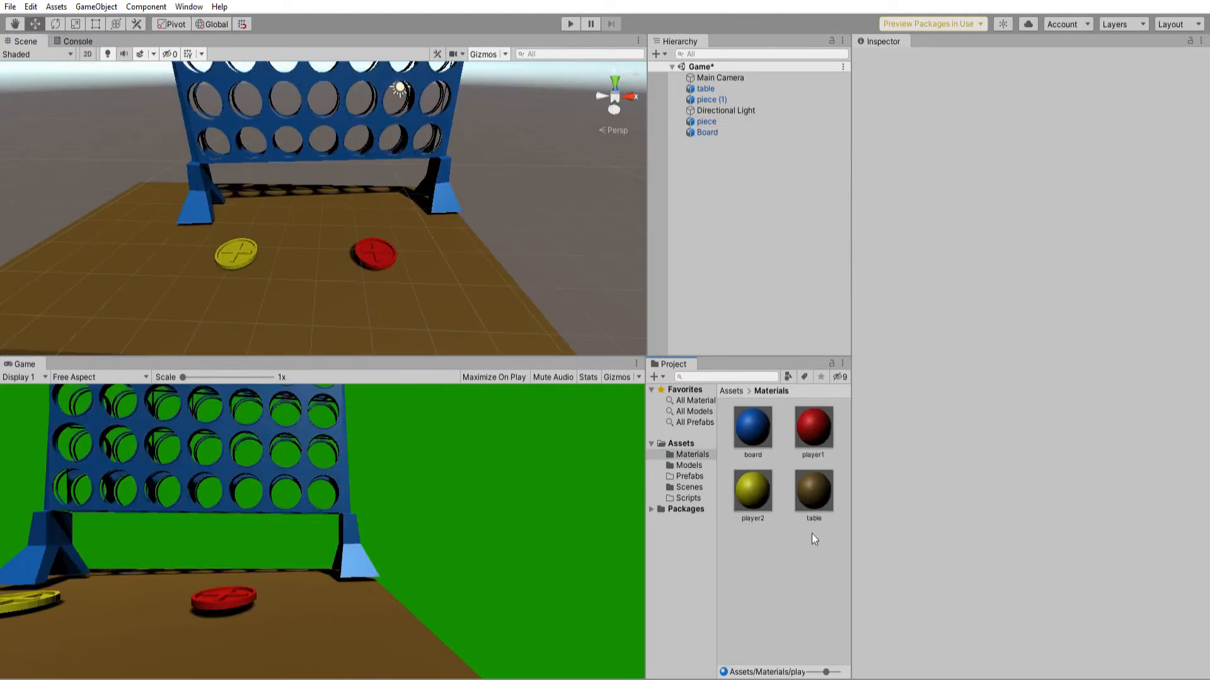
Check the player1 and player2 materials and their assignment to the red and yellow pieces on the table.
left_click(803, 435)
left_click(753, 485)
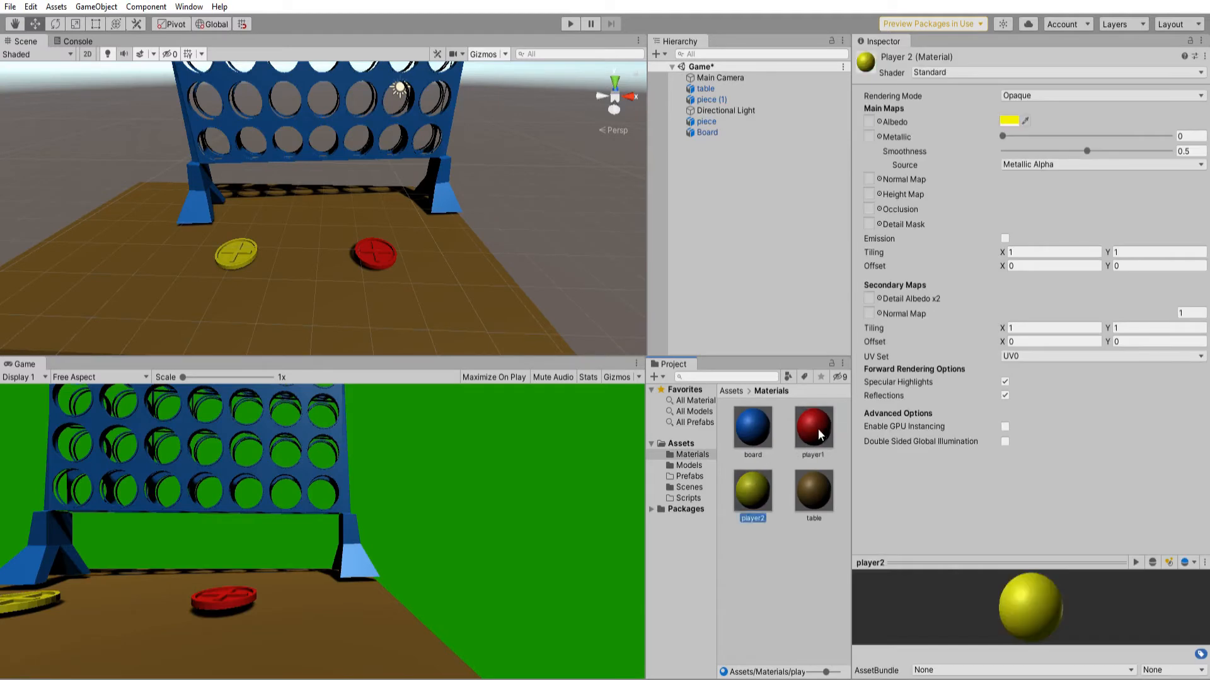
left_click(806, 436)
left_click(822, 427)
left_click(761, 490)
right_click_drag(305, 254, 300, 228)
scroll(269, 301, "up", 3)
middle_click_drag(269, 302, 296, 279)
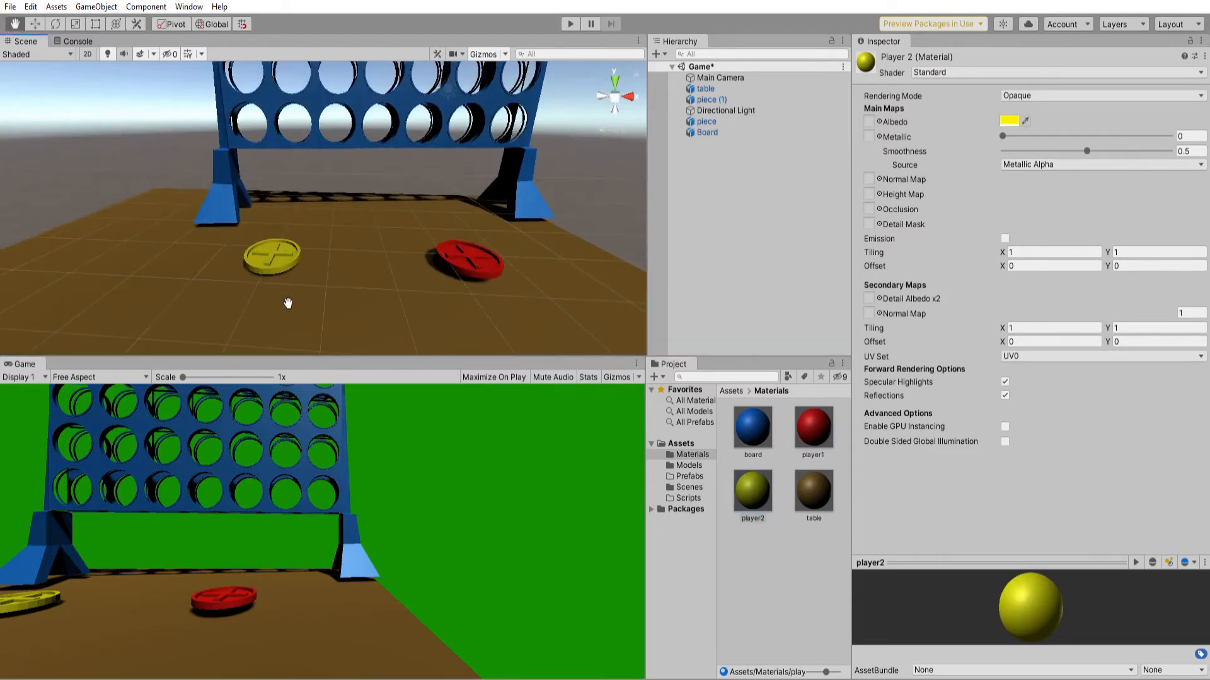
key("w")
left_click(270, 252)
left_click(470, 251)
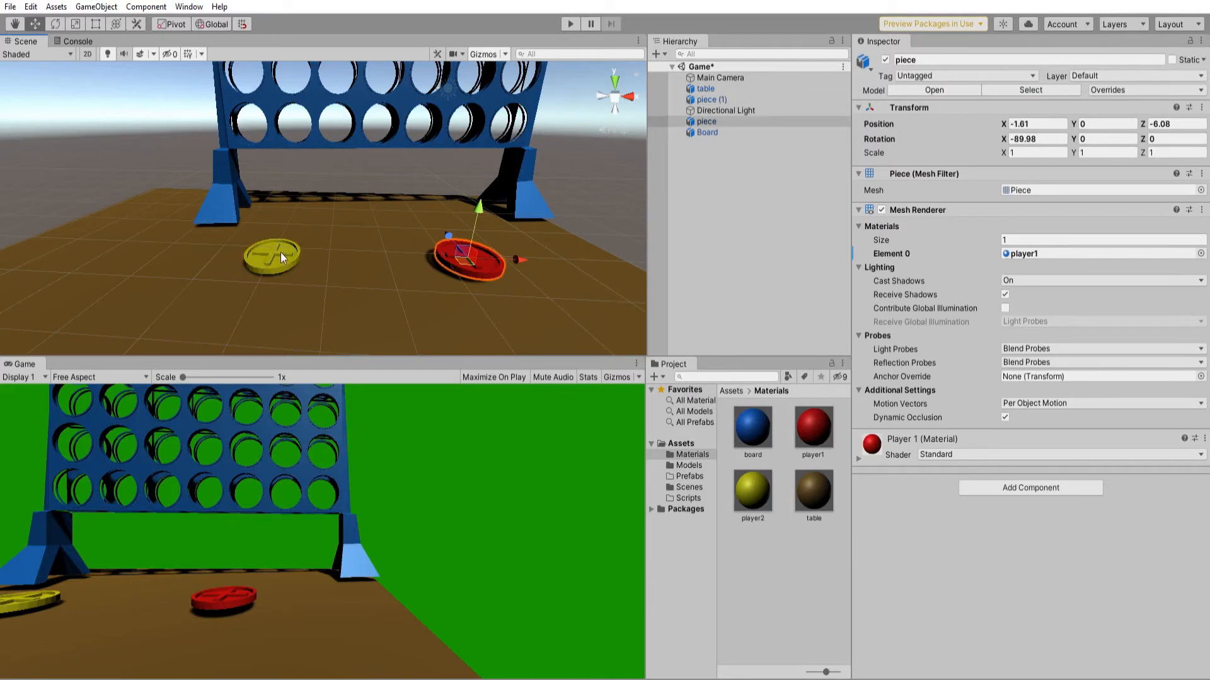
left_click(281, 252)
left_click(448, 253)
left_click(281, 262)
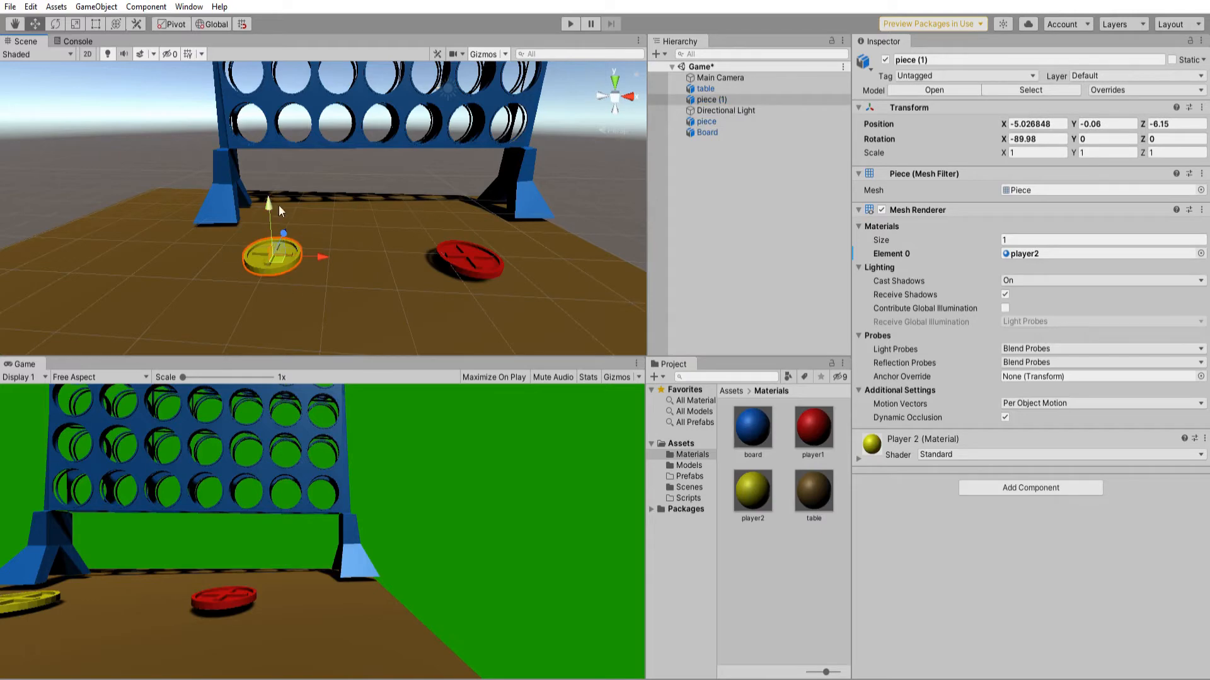
Examine the board, its assigned material and its placement on the table from several angles.
scroll(315, 220, "down", 5)
left_click_drag(443, 187, 374, 174, "alt")
left_click(374, 173)
left_click_drag(542, 206, 530, 227, "alt")
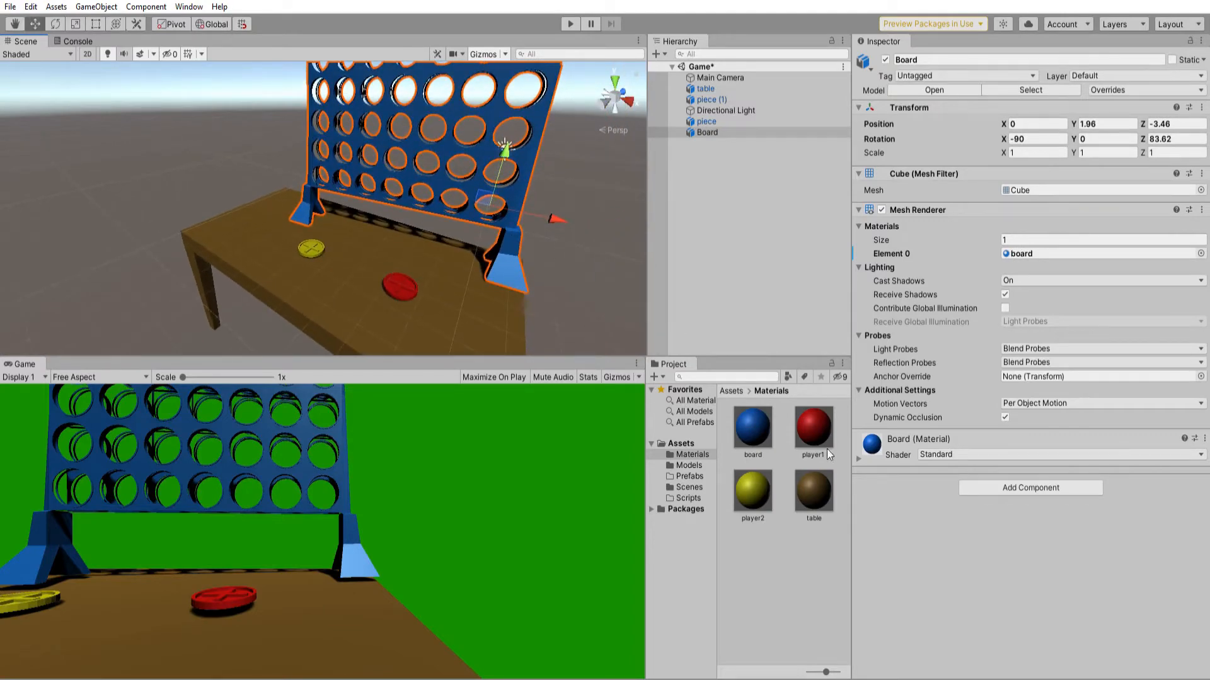
left_click_drag(579, 244, 330, 254, "alt")
mouse_move(330, 250)
right_mouse_down()
mouse_move(404, 223)
mouse_move(439, 228)
right_mouse_up()
mouse_move(252, 287)
middle_mouse_down()
mouse_move(384, 238)
mouse_move(334, 241)
middle_mouse_up()
scroll(331, 228, "down", 10)
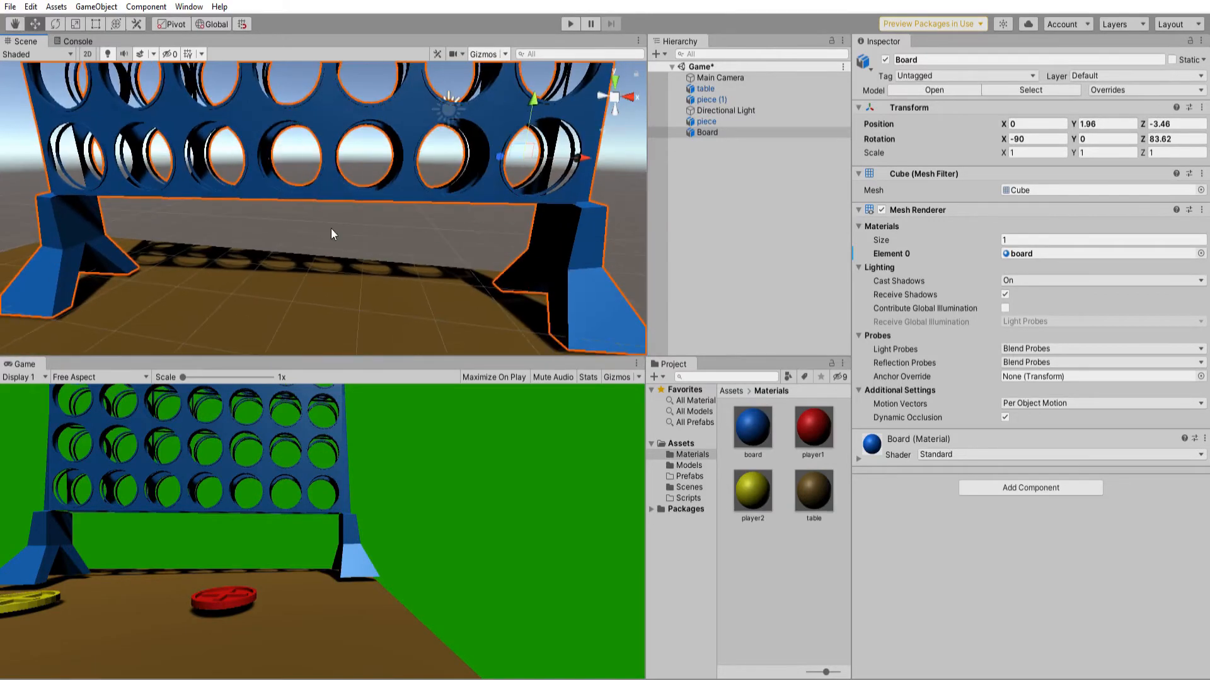
Move the yellow piece into the second hole of the board's bottom row, at about Y 1.86 and Z -3.62.
left_click(222, 292)
key("w")
right_click_drag(211, 261, 405, 302)
key("a")
left_click_drag(405, 303, 308, 242)
right_click_drag(491, 293, 516, 257)
key("w")
key("s")
middle_click_drag(516, 257, 459, 252)
left_click_drag(265, 307, 263, 200)
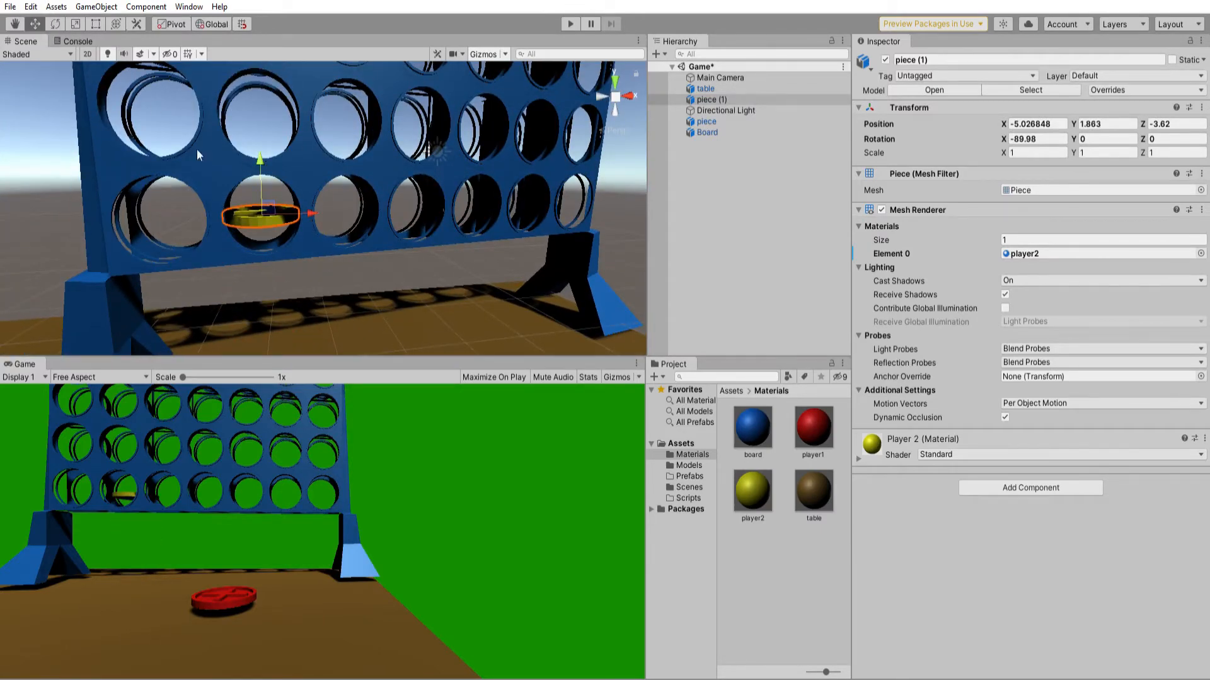
Rotate the yellow piece upright so its face matches the board's holes, to about X -180.88, Y -2.21 and Z -13.44.
left_click(55, 24)
left_click_drag(259, 180, 212, 231)
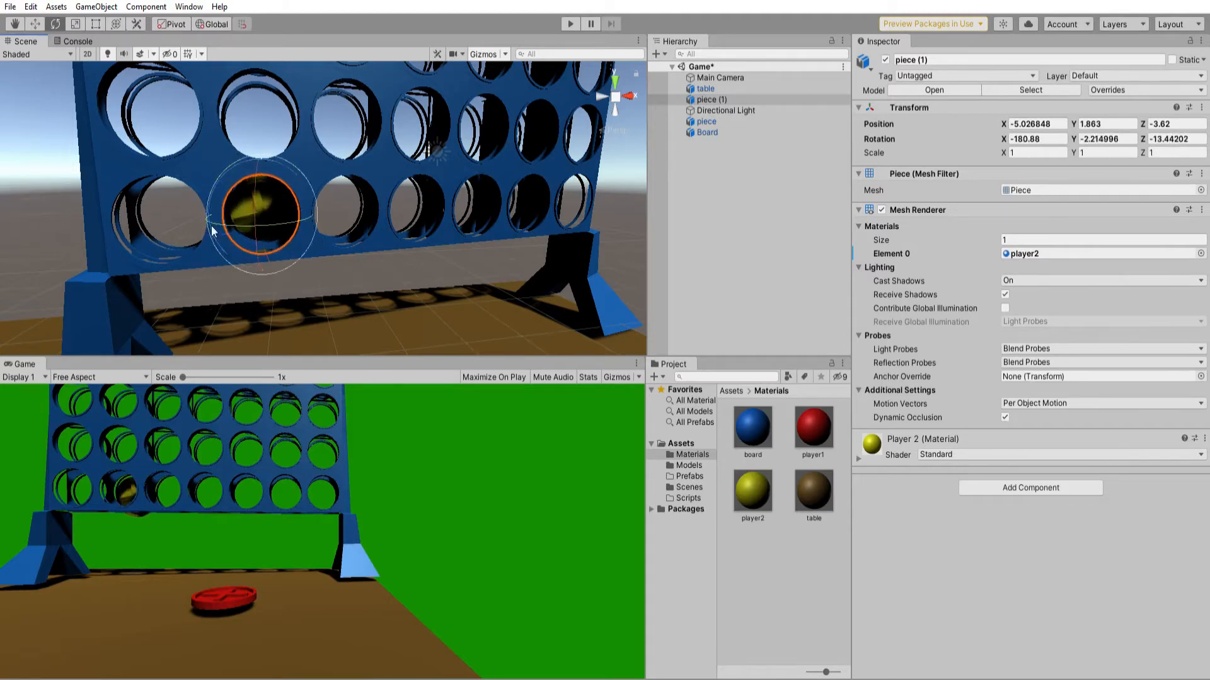
right_click_drag(212, 231, 259, 267)
mouse_move(259, 267)
middle_mouse_down()
mouse_move(272, 243)
mouse_move(265, 260)
middle_mouse_up()
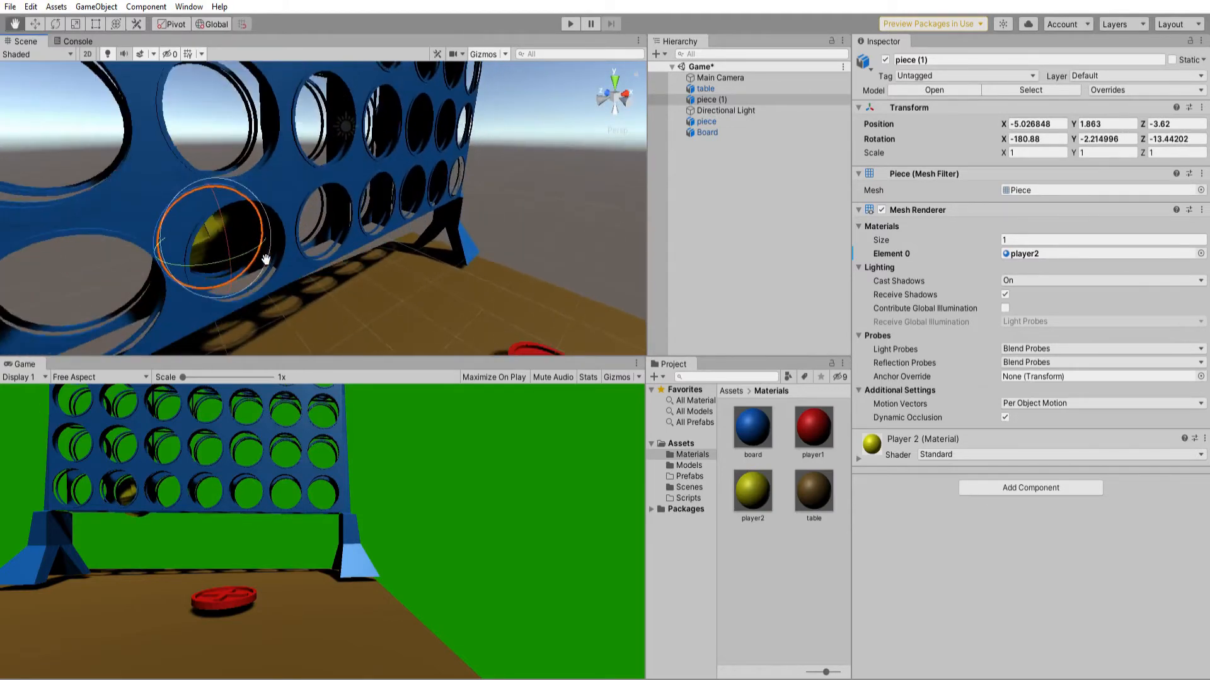
Move the yellow piece into the third hole of the board's bottom row, at about X -3.95, Y 2.0 and Z -4.07.
left_click_drag(337, 219, 339, 220)
scroll(339, 221, "up", 5)
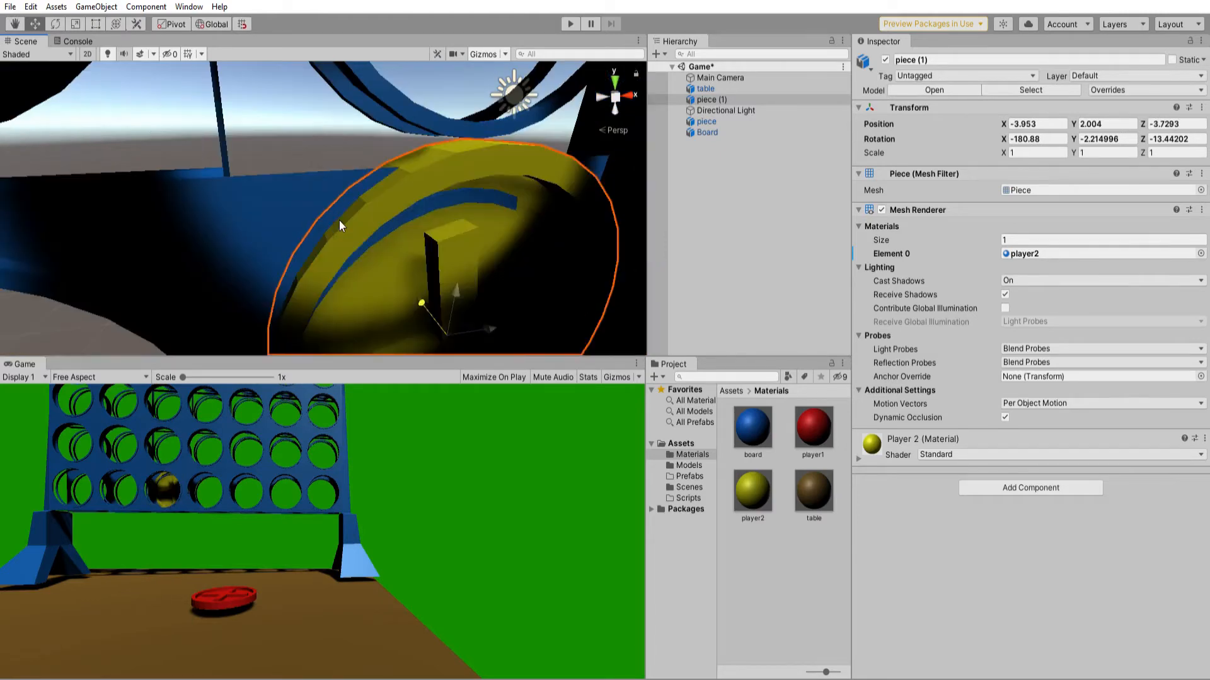
scroll(339, 221, "down", 5)
right_click_drag(430, 255, 421, 232)
middle_click_drag(422, 232, 466, 250)
Duplicate the yellow piece and move the copy into the fourth hole of the bottom row, at about X -2.91.
left_click(734, 99)
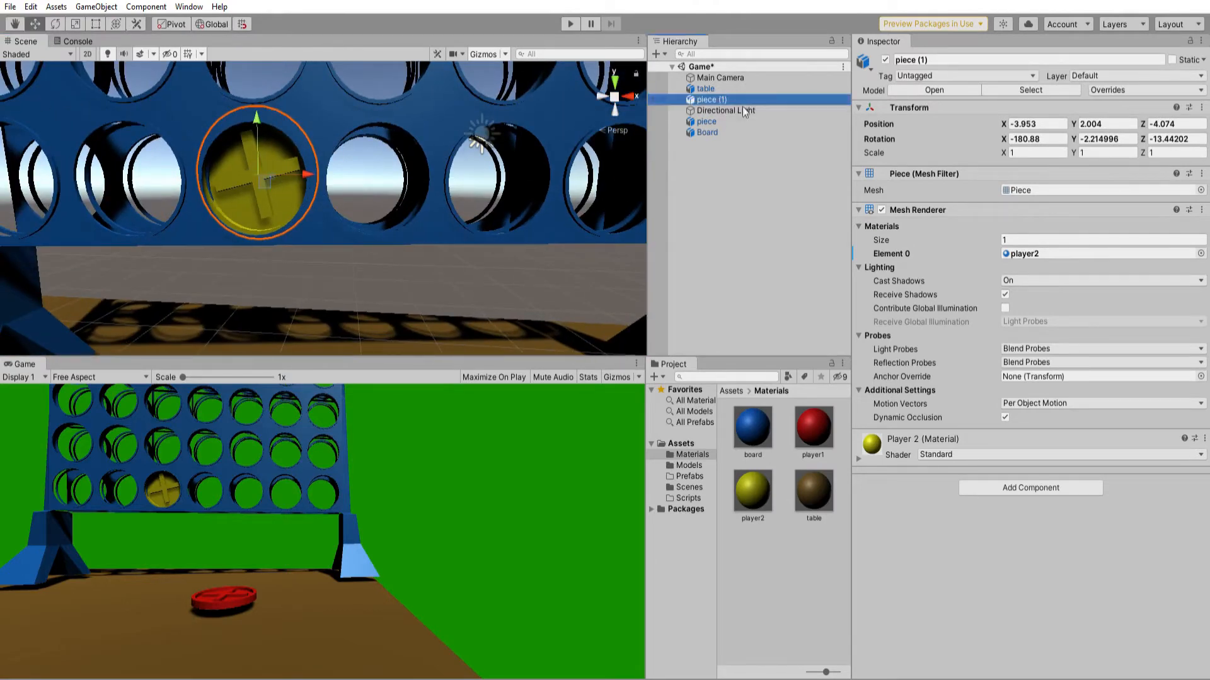
key("ctrl+d")
left_click_drag(307, 174, 421, 175)
scroll(422, 175, "down", 5)
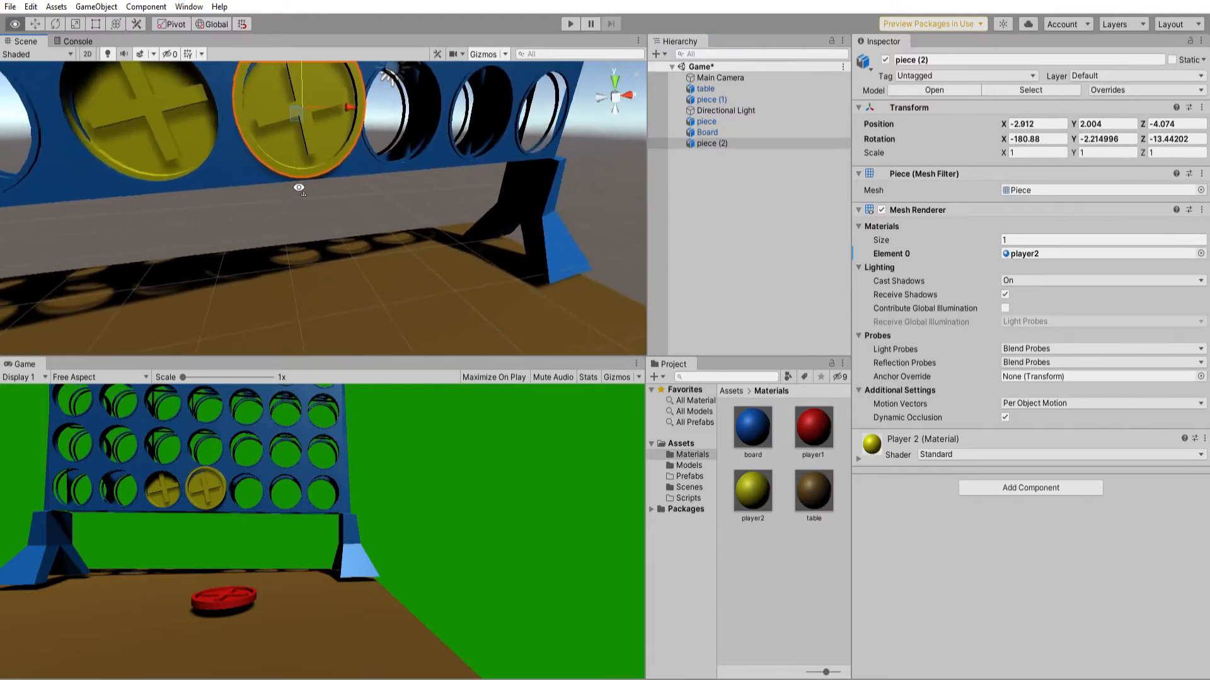
scroll(295, 144, "up", 5)
mouse_move(358, 124)
middle_mouse_down()
mouse_move(381, 155)
mouse_move(369, 138)
middle_mouse_up()
scroll(368, 139, "down", 5)
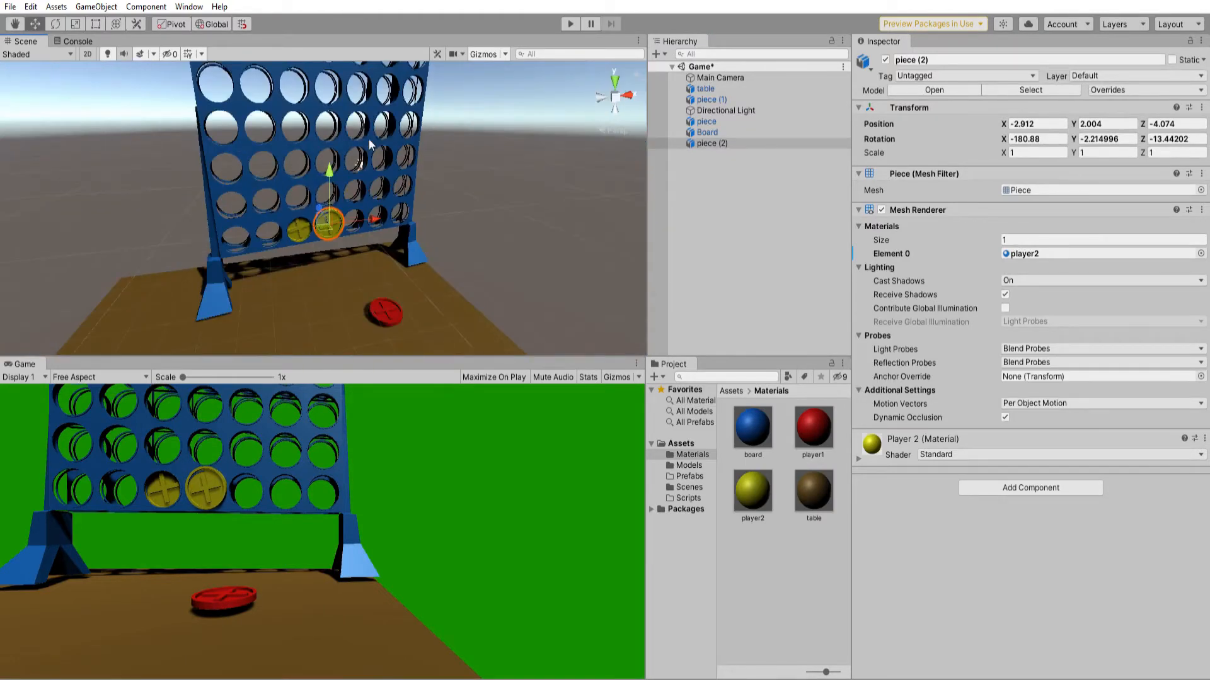
Examine the selected Board's orientation and pivot relative to the yellow pieces and the table from several angles.
left_click(400, 157)
middle_click_drag(509, 184, 528, 202)
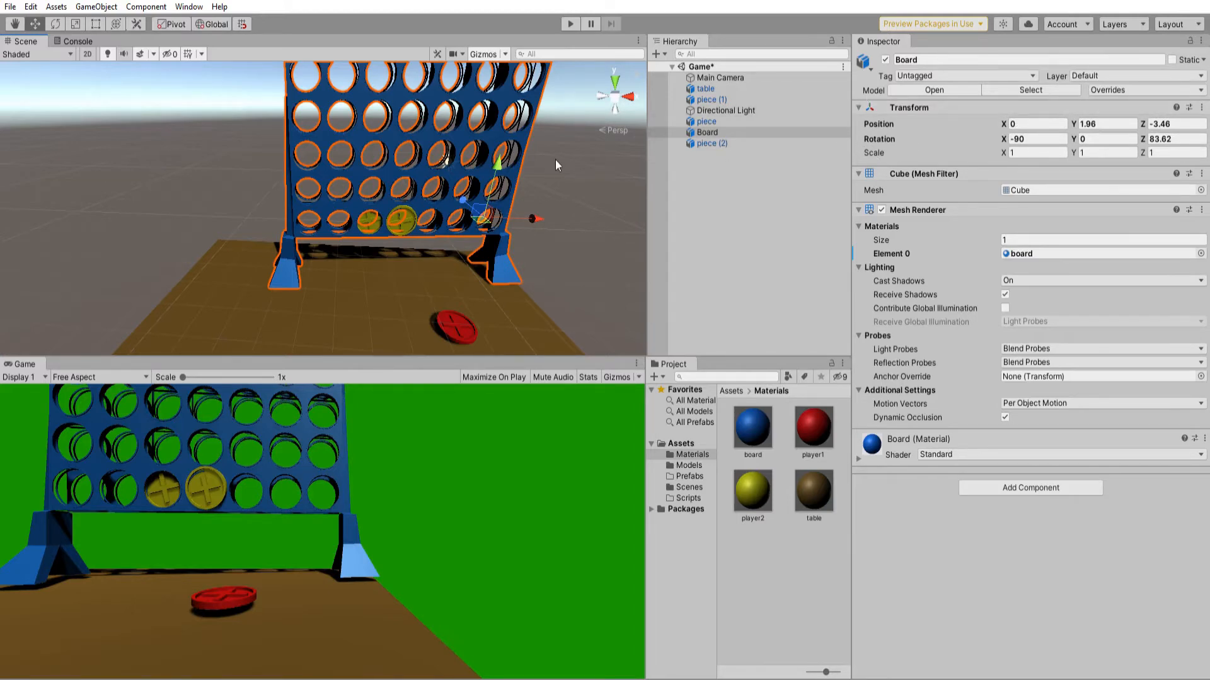
middle_click_drag(554, 159, 536, 168)
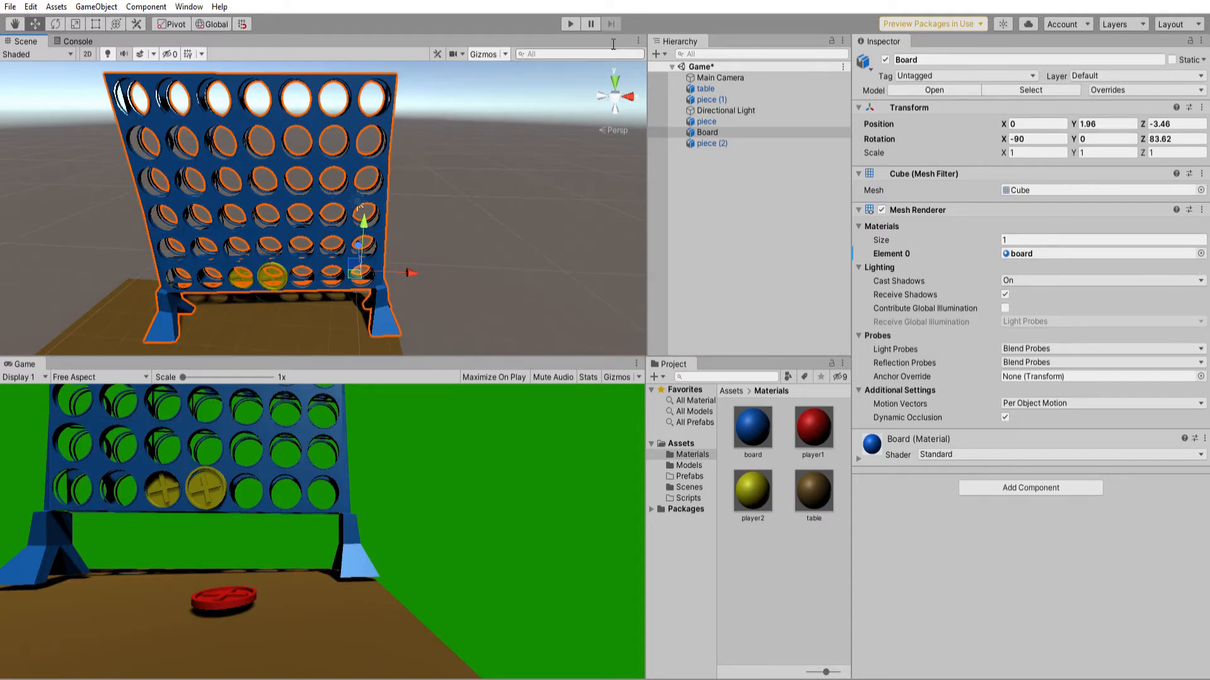
left_click(630, 91)
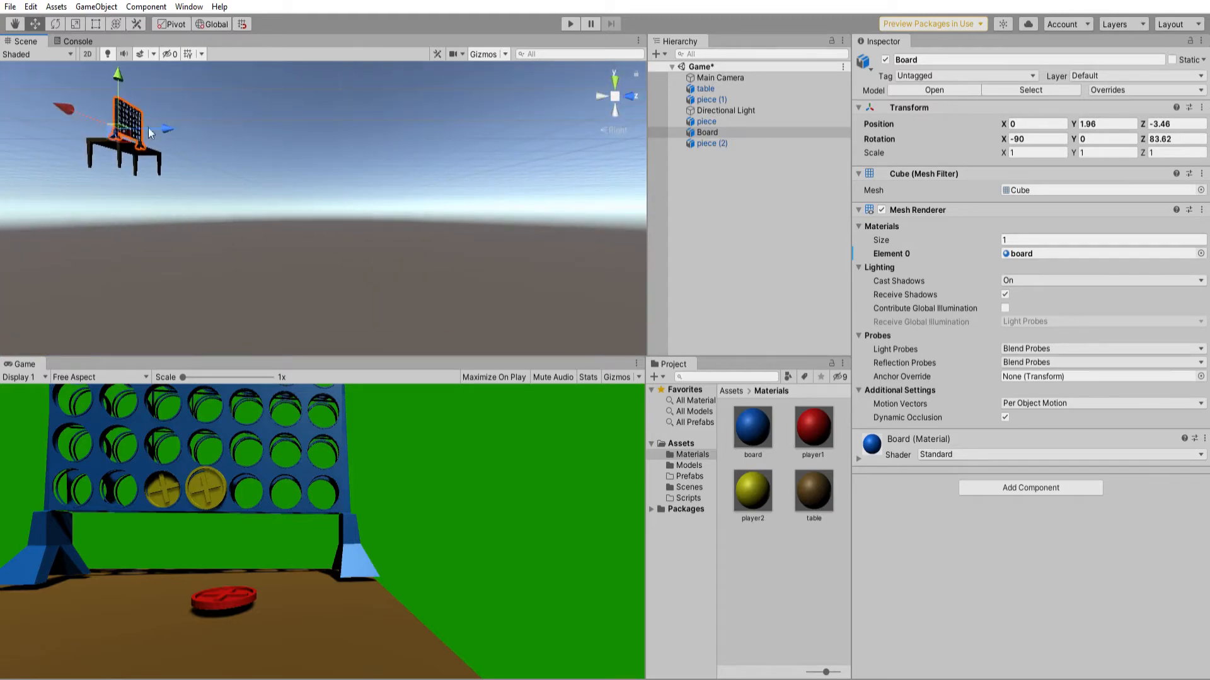
right_click_drag(148, 130, 248, 162)
middle_click_drag(248, 162, 539, 218)
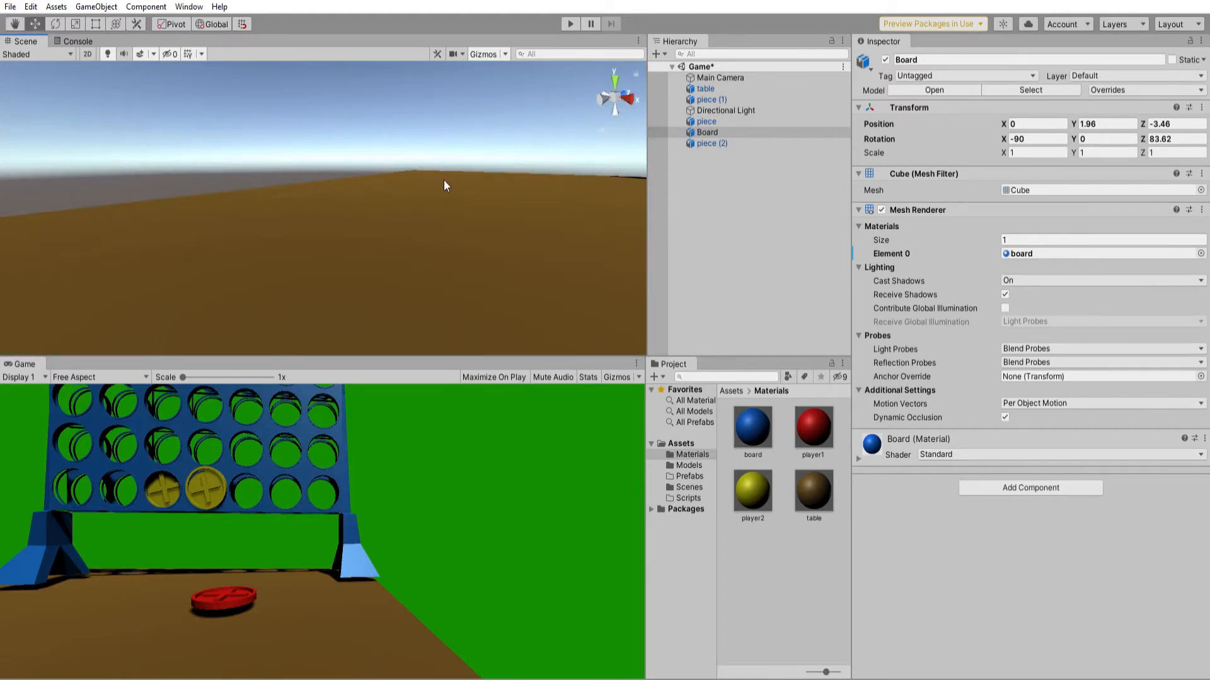
key("f")
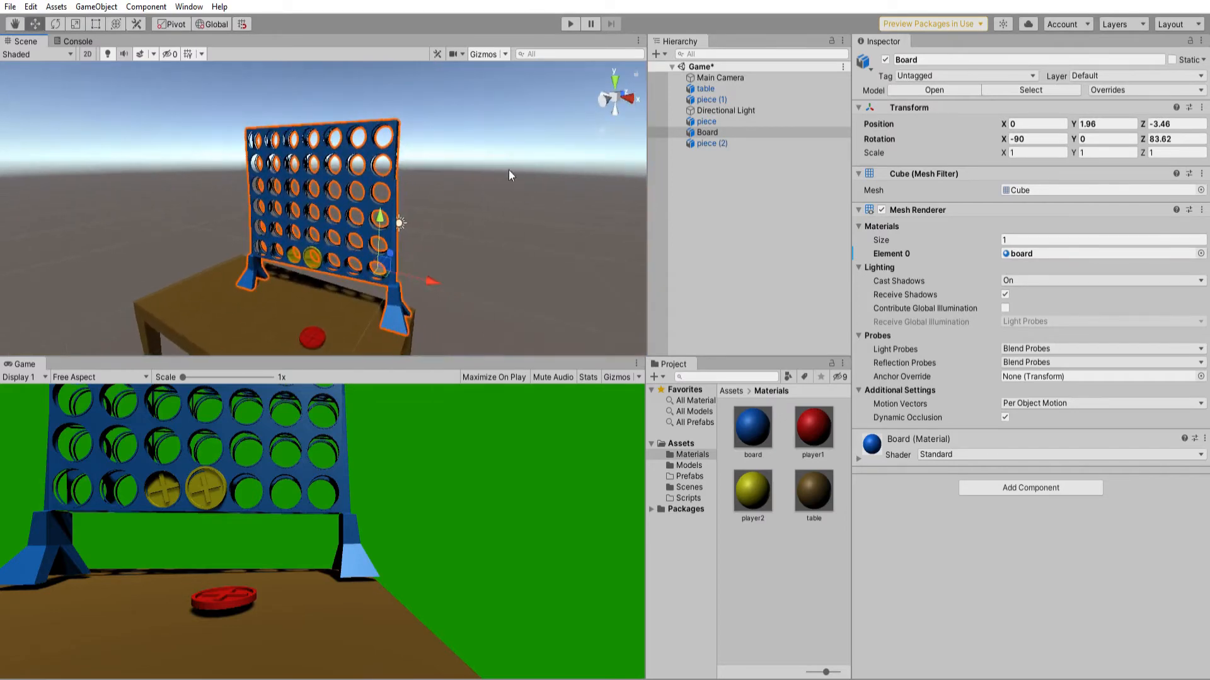
middle_click_drag(508, 170, 532, 142)
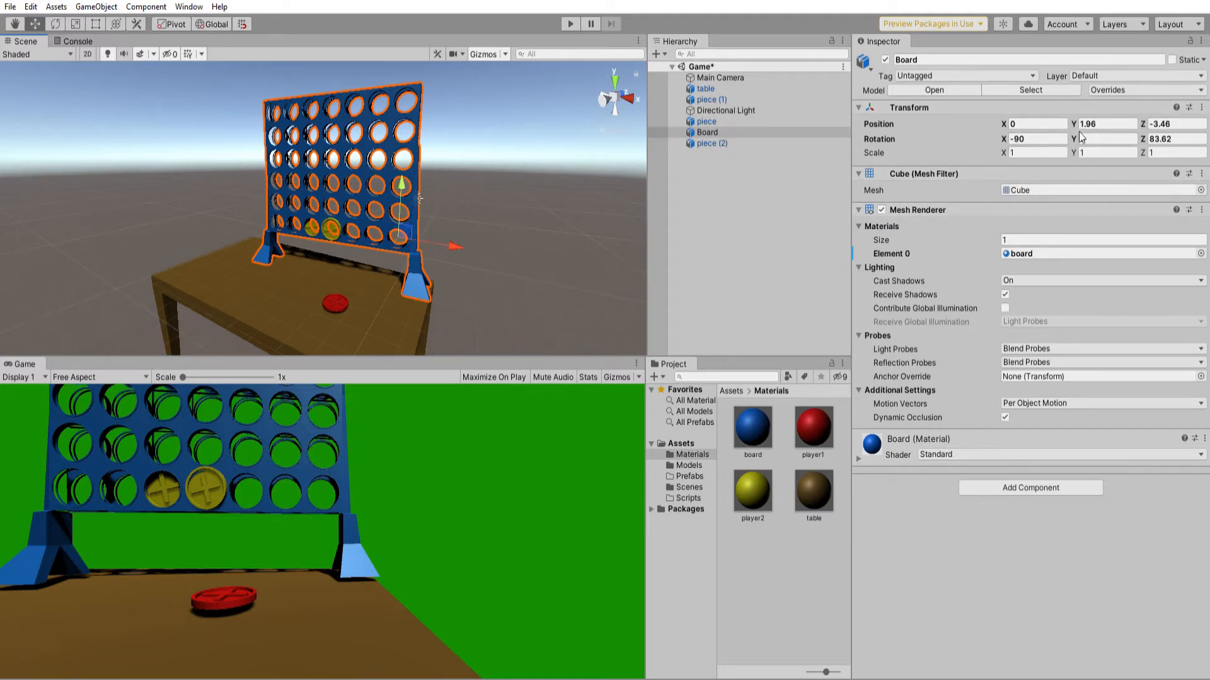
Set the Board's Z rotation to 90 so it lines up with the world axes.
scroll(474, 211, "up", 2)
right_click_drag(475, 212, 474, 229)
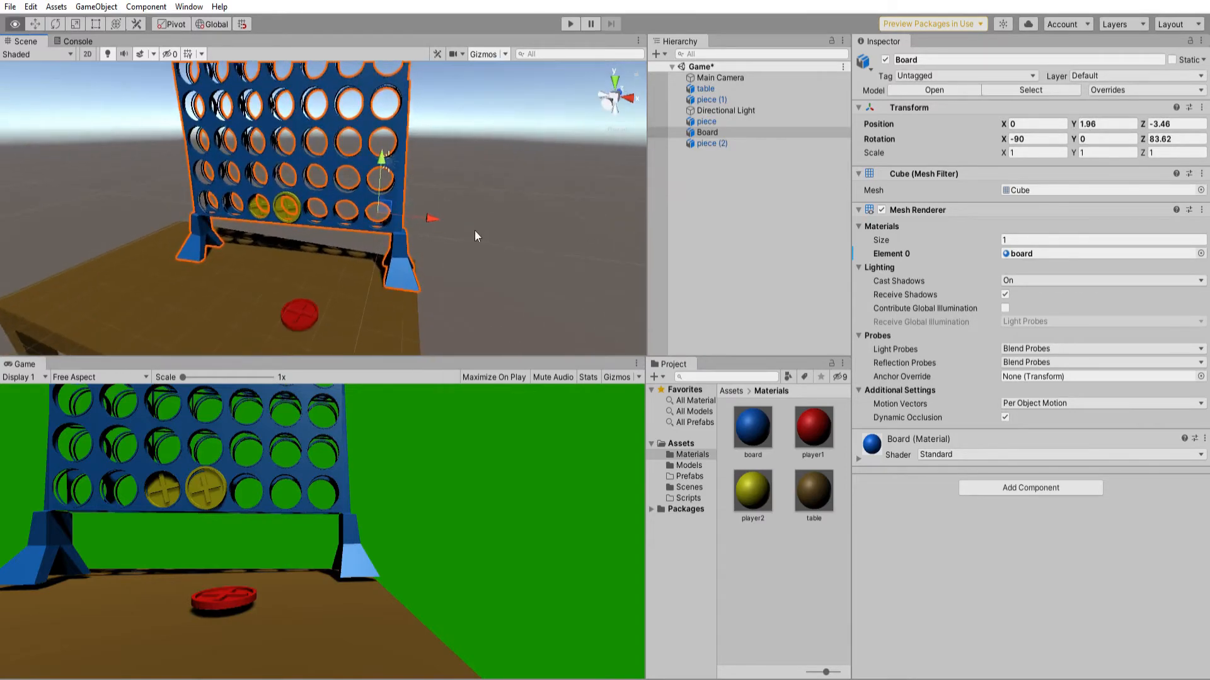
mouse_move(485, 179)
middle_mouse_down()
mouse_move(492, 200)
mouse_move(489, 178)
middle_mouse_up()
right_click_drag(489, 178, 498, 182)
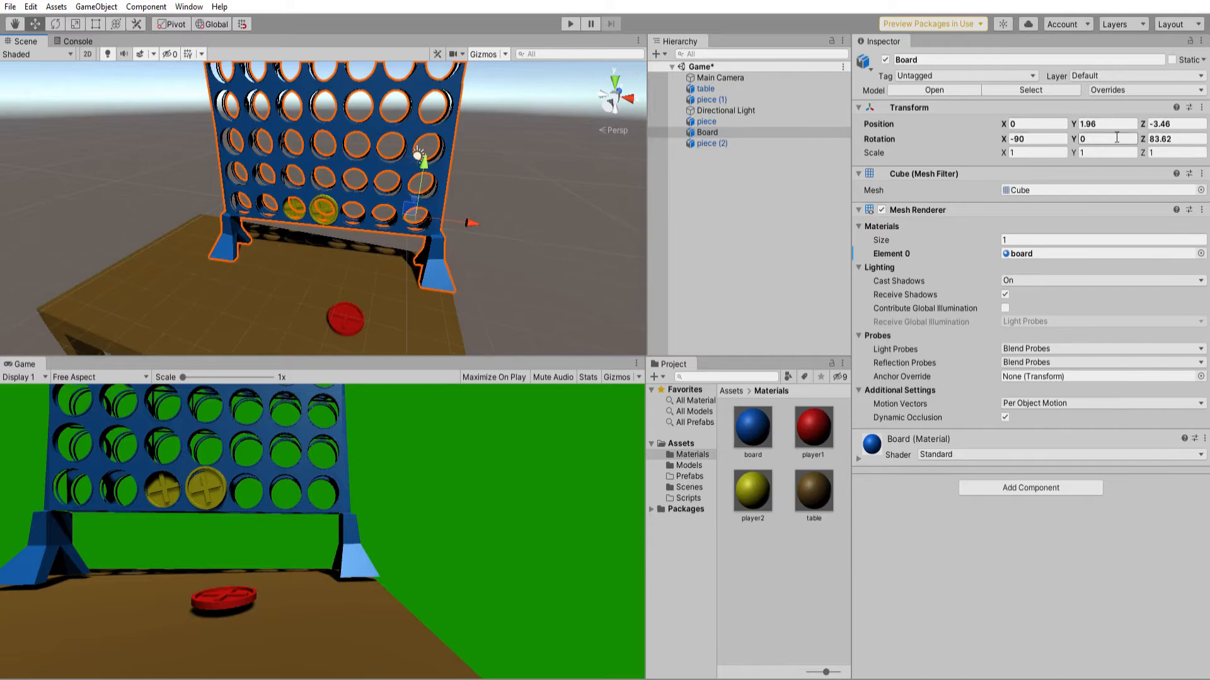
left_click(1176, 136)
type("90")
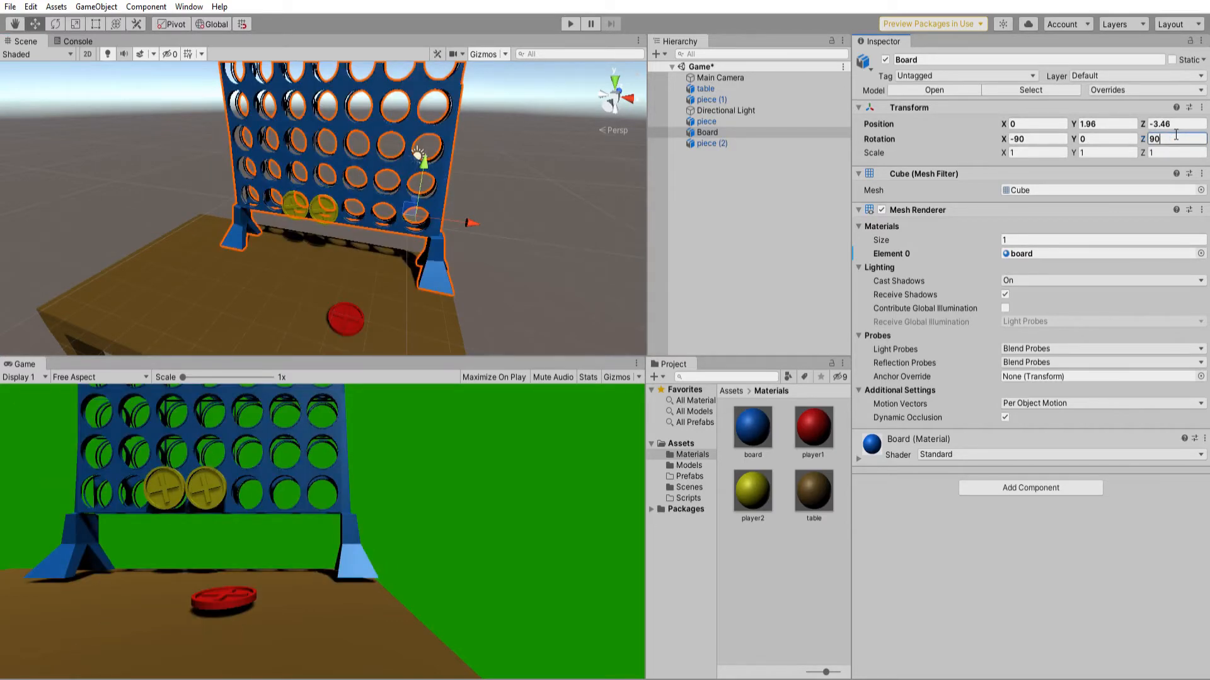
Move the second yellow piece along the bottom row to the board's far end, at about X 0.51.
right_click_drag(561, 176, 634, 117)
key("d")
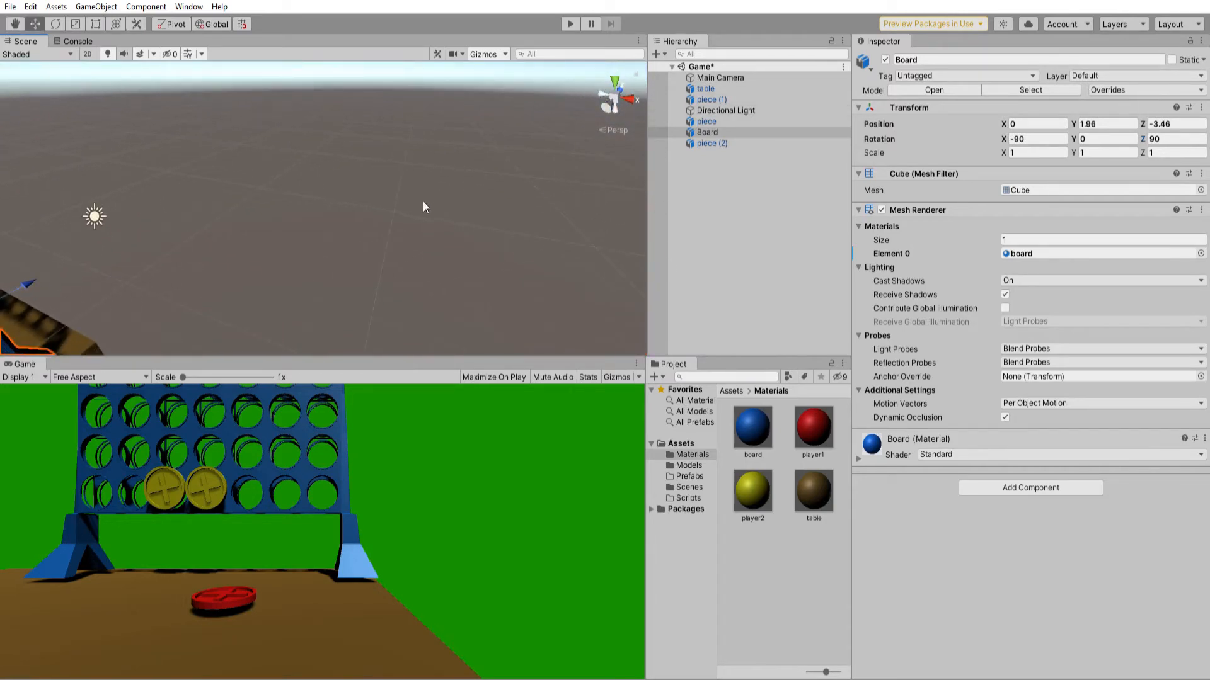
right_click_drag(422, 203, 477, 210)
middle_click_drag(296, 252, 464, 204)
key("f")
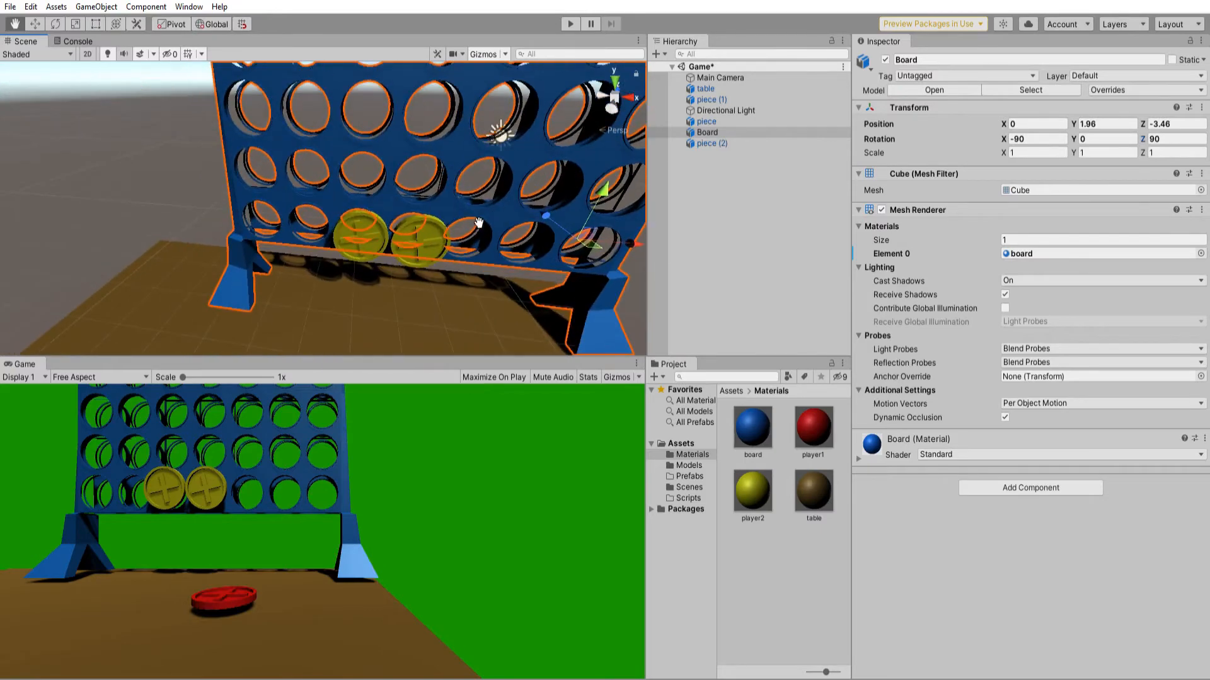
key("w")
left_click(429, 229)
left_click_drag(471, 249, 665, 255)
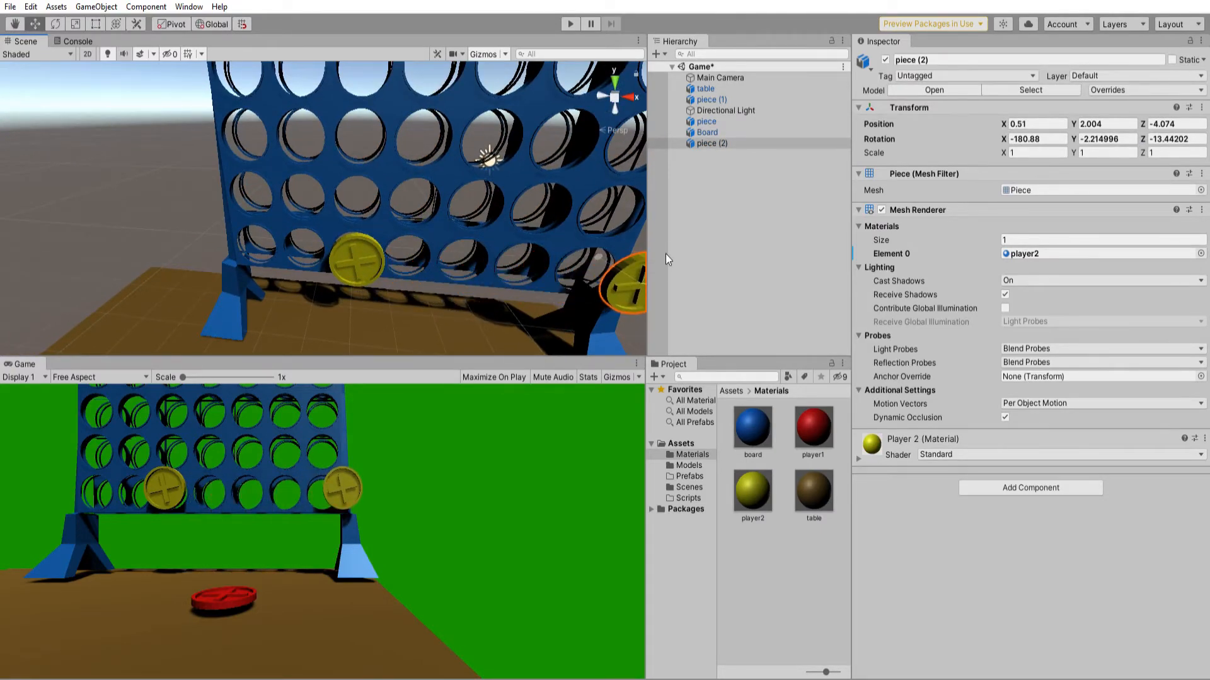
Examine the board's grid of holes and the spacing between the two yellow pieces along the bottom row.
key("f")
right_click_drag(339, 221, 411, 246)
scroll(371, 197, "down", 4)
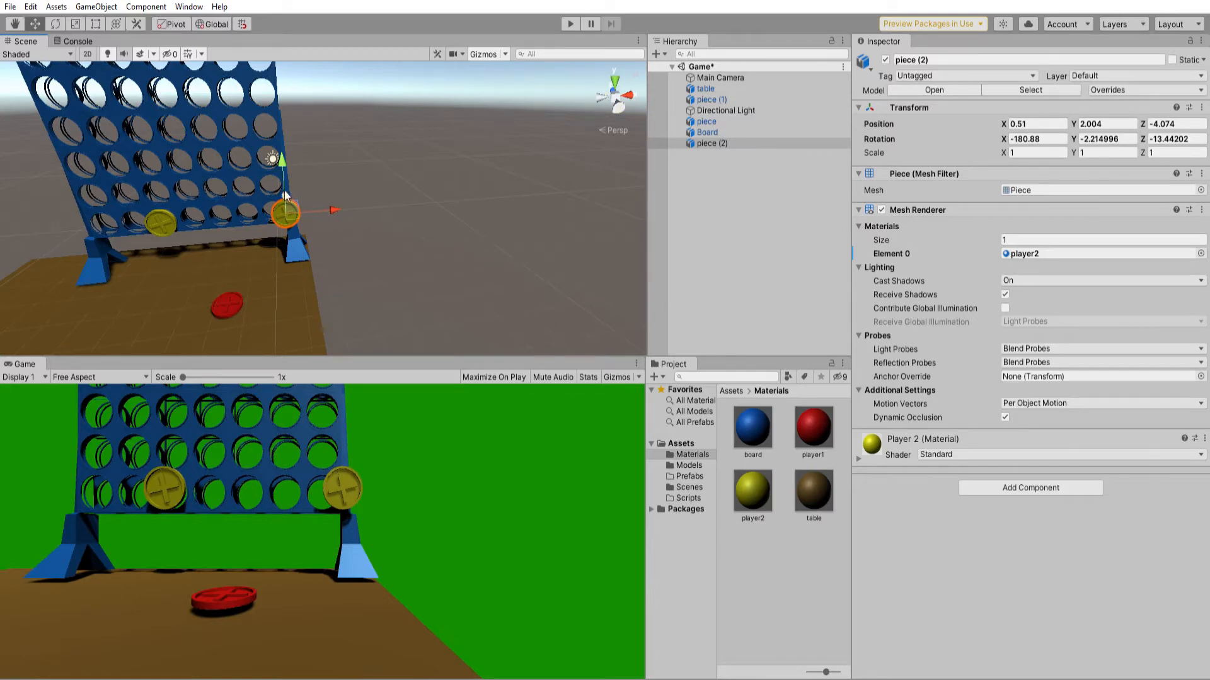
right_click_drag(222, 205, 218, 181)
middle_click_drag(57, 199, 289, 165)
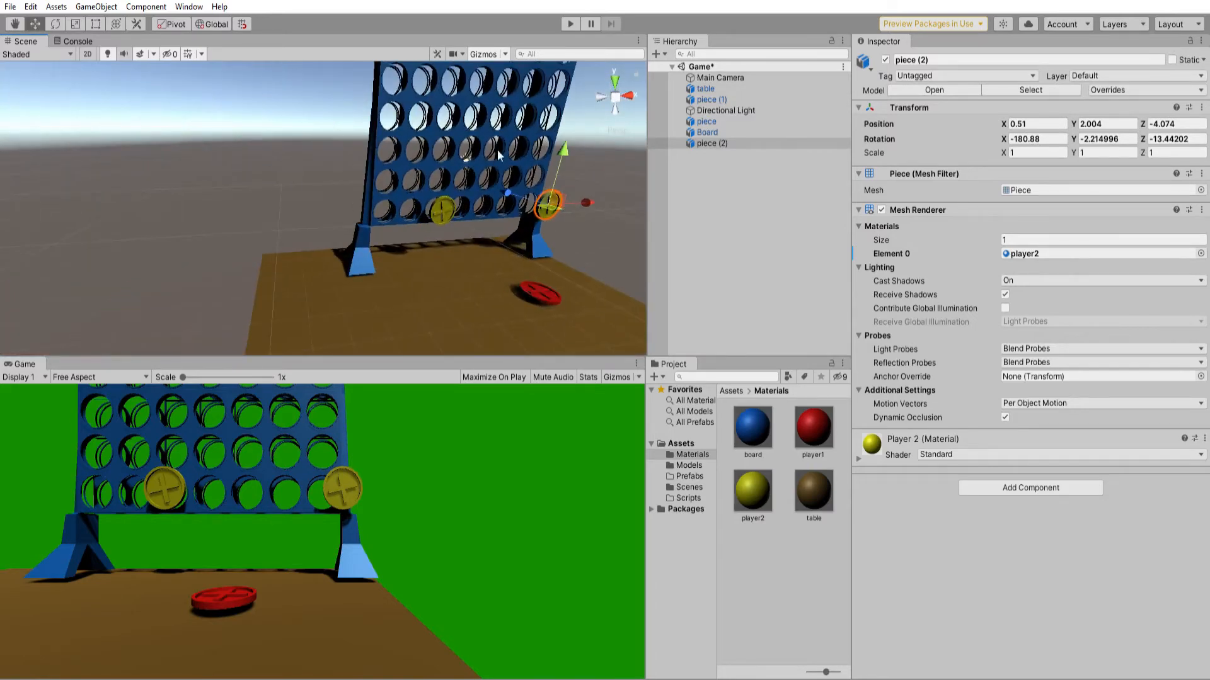
middle_click_drag(497, 155, 356, 204)
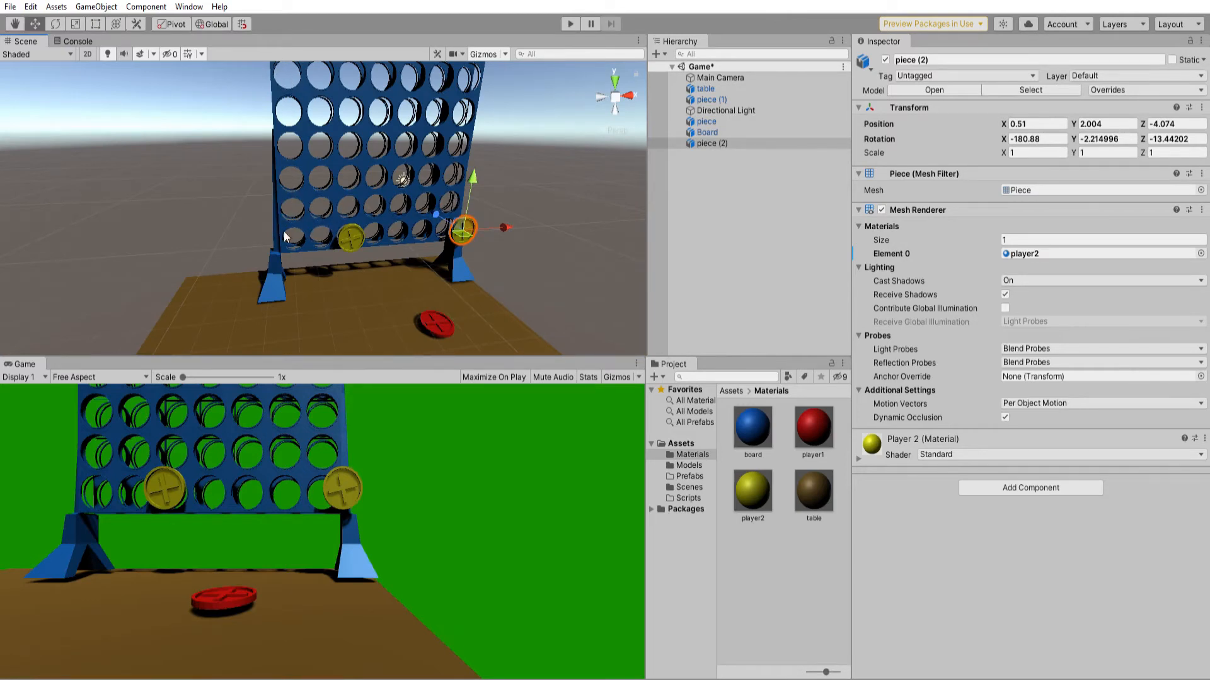
right_click_drag(373, 150, 370, 167)
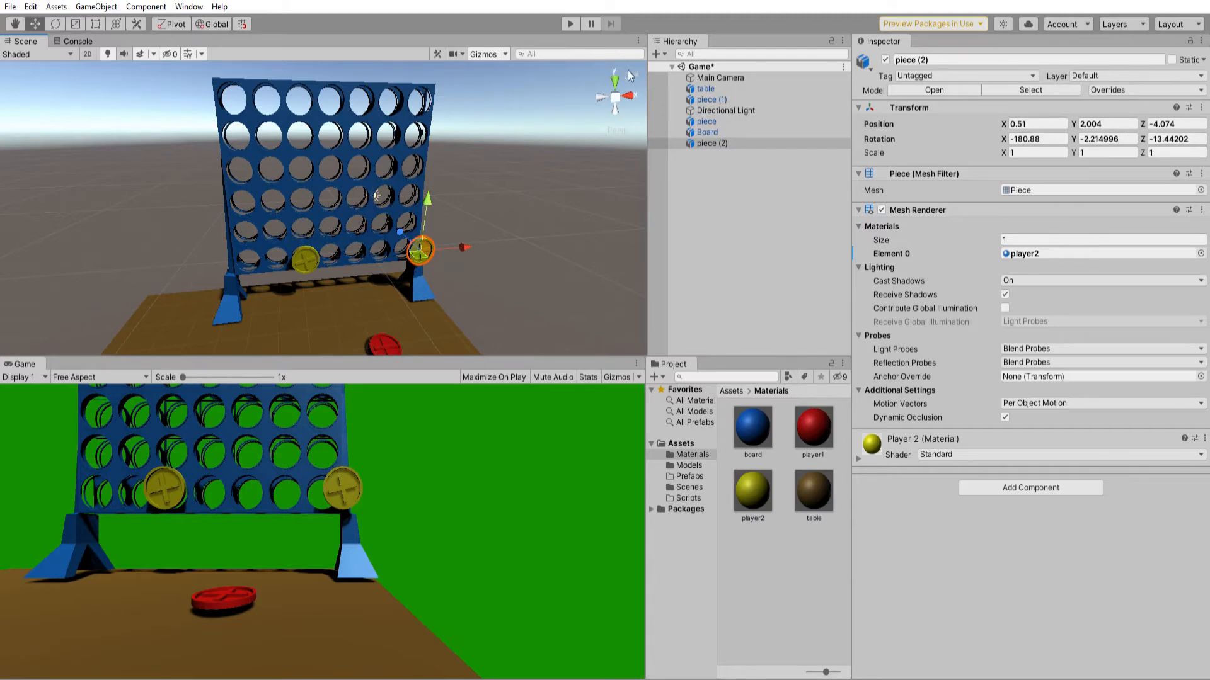
right_click_drag(345, 190, 494, 210)
mouse_move(543, 164)
right_mouse_down()
mouse_move(579, 195)
mouse_move(529, 148)
right_mouse_up()
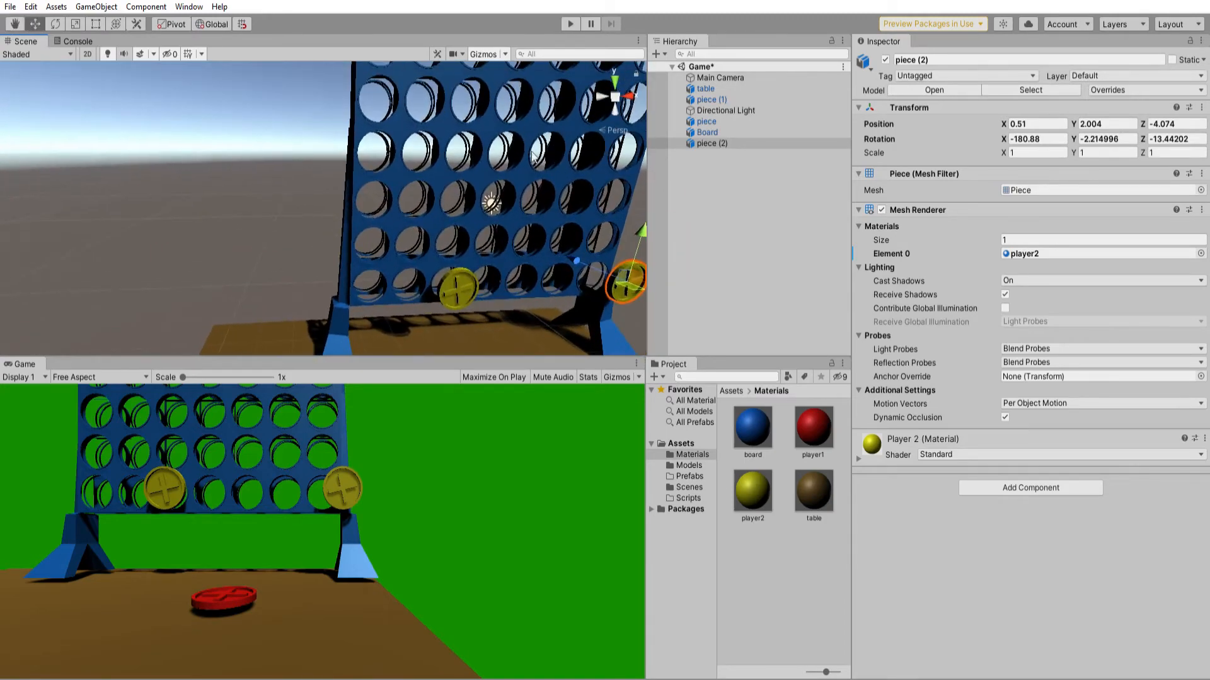
scroll(536, 159, "down", 1)
middle_click_drag(588, 186, 580, 182)
scroll(569, 158, "down", 2)
middle_click_drag(566, 141, 552, 138)
scroll(383, 225, "up", 3)
scroll(392, 217, "down", 3)
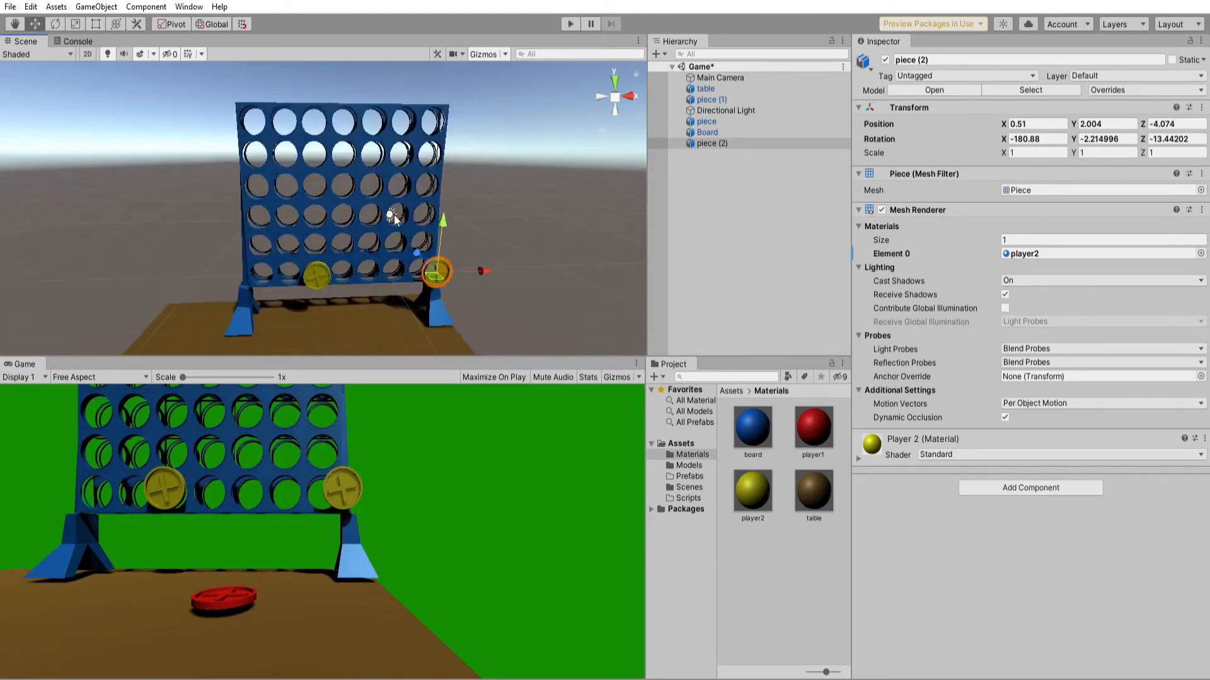
middle_click_drag(406, 206, 407, 190)
right_click_drag(445, 199, 441, 184)
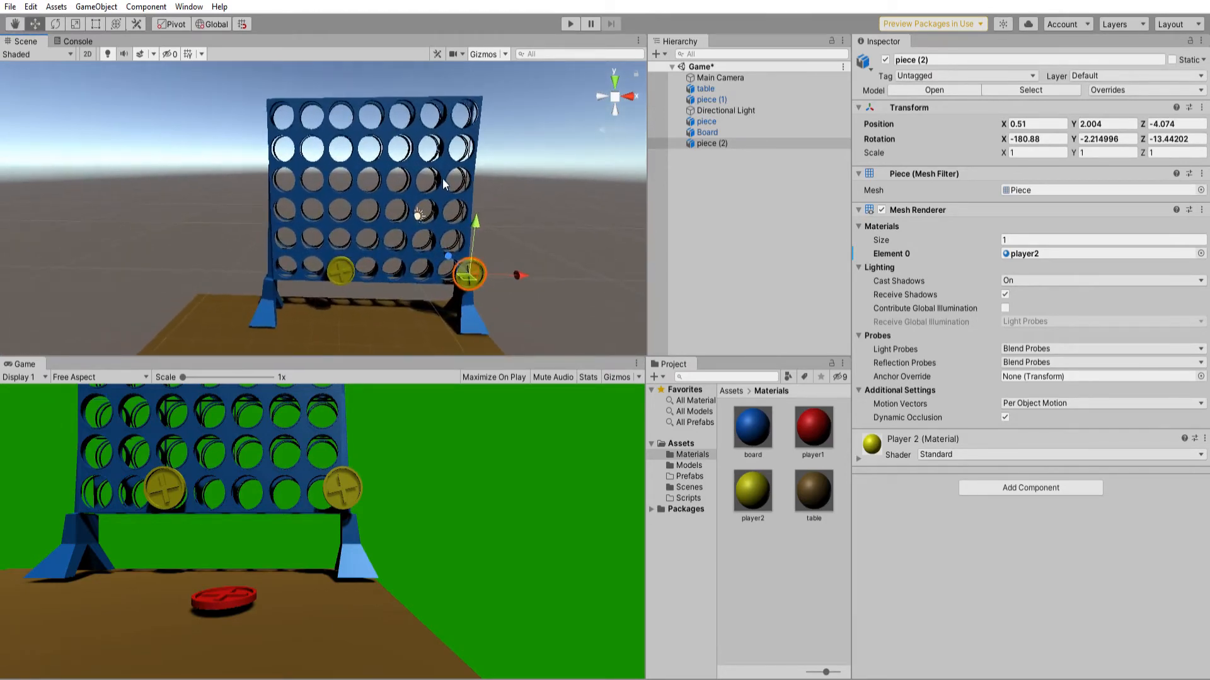
middle_click_drag(497, 163, 368, 217)
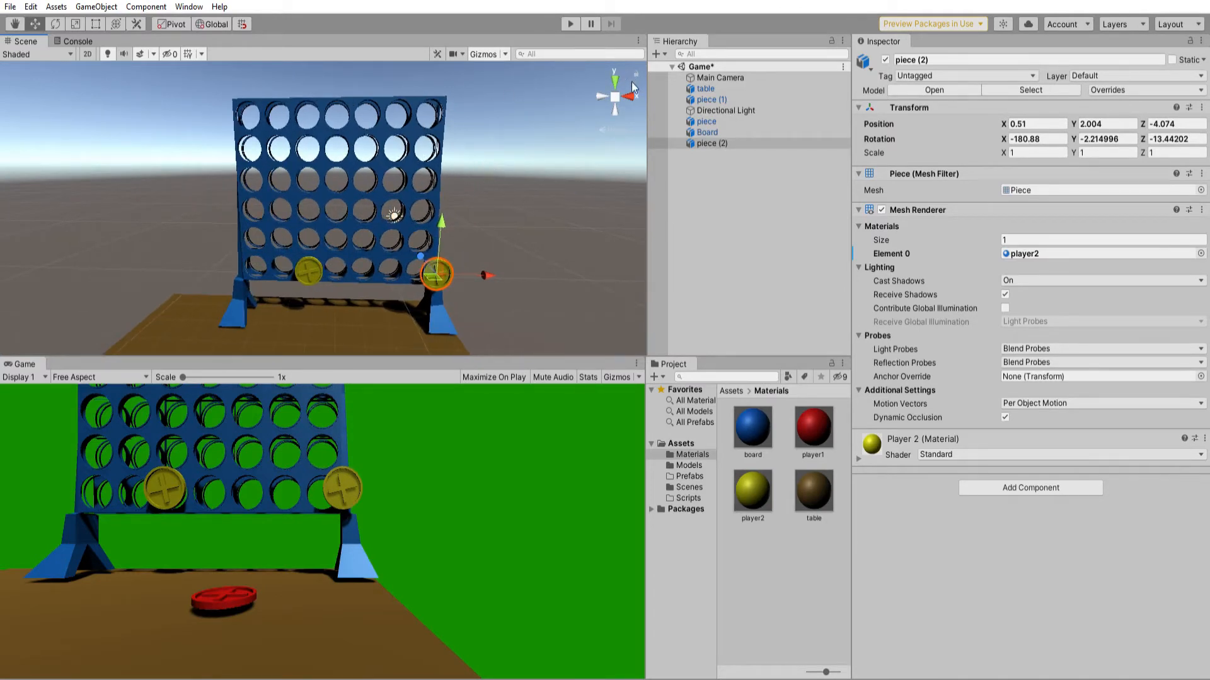
Move the second yellow piece back along X until it sits beside the first one in the bottom row.
middle_click_drag(503, 282, 443, 225)
left_click_drag(422, 208, 333, 203)
right_click_drag(332, 200, 332, 155)
middle_click_drag(366, 267, 408, 225)
left_click(401, 225)
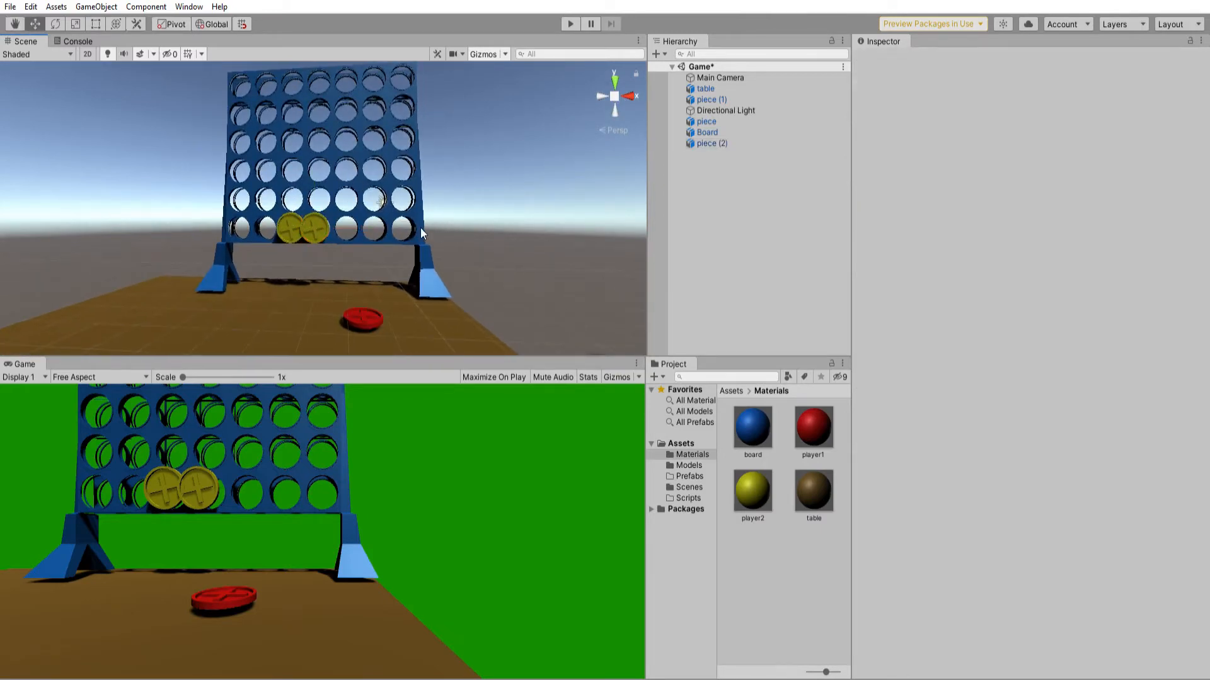
left_click(421, 228)
middle_click_drag(552, 230, 504, 227)
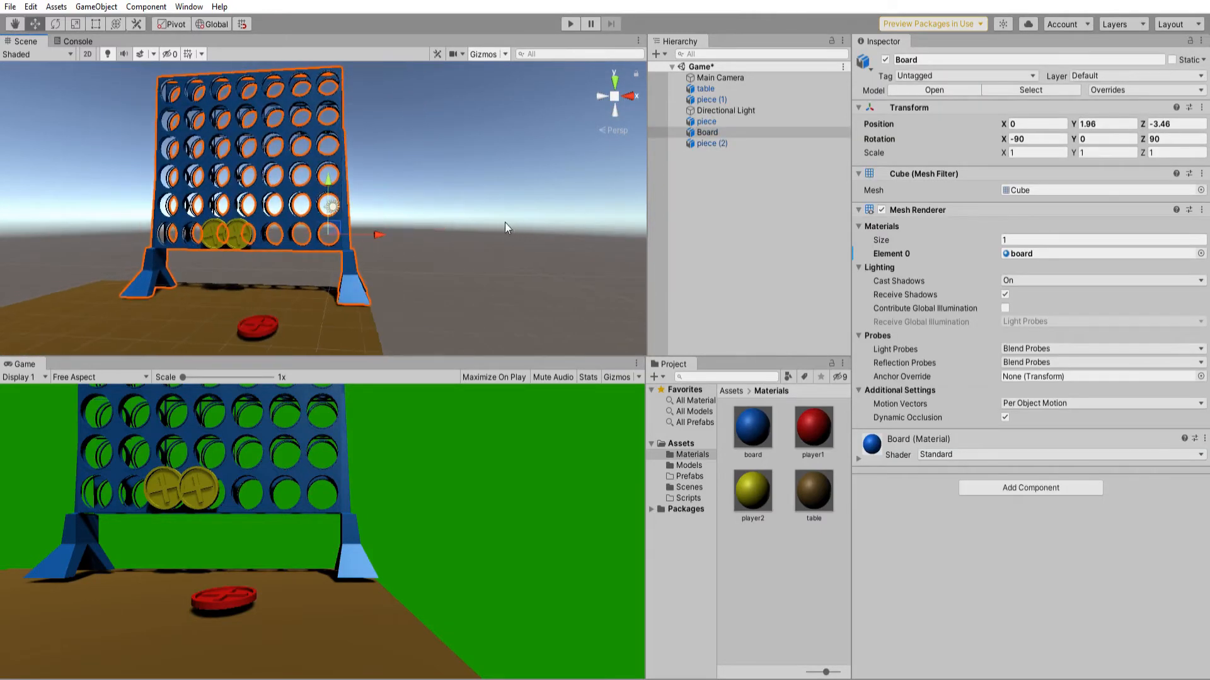
Set the first yellow piece's position to X 0, Y 0 and Z 0.
left_click(216, 230)
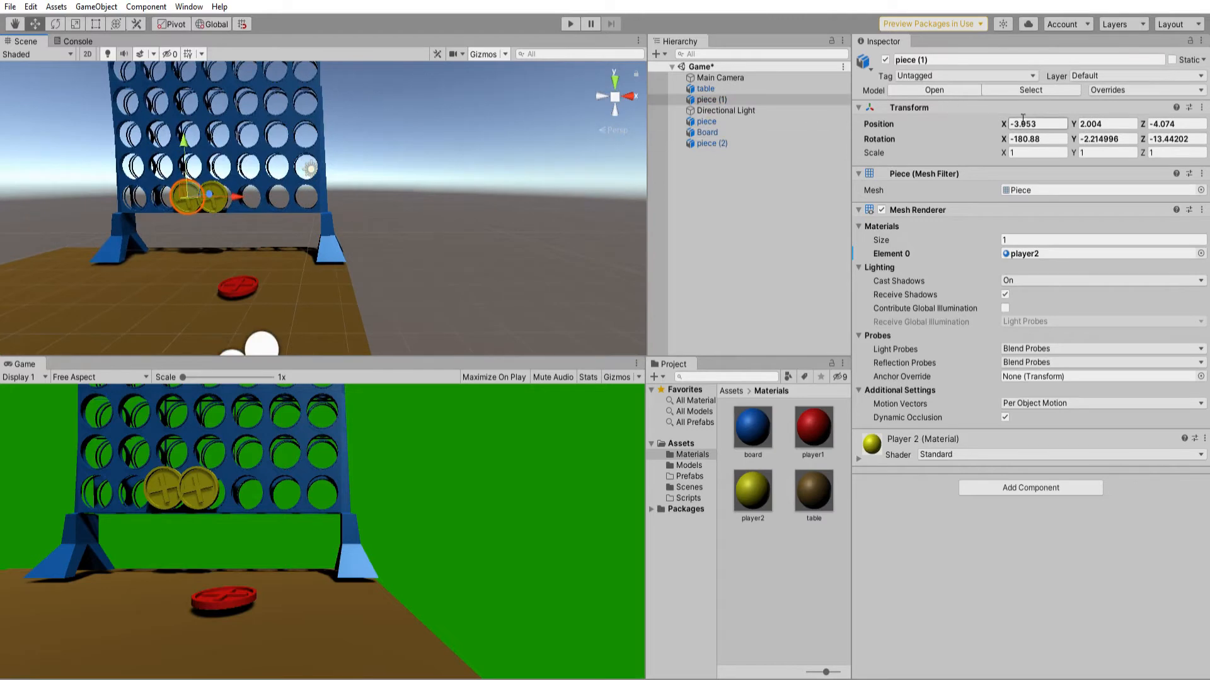
left_click(1040, 119)
type("0")
key("Tab")
type("0")
key("Tab")
type("0")
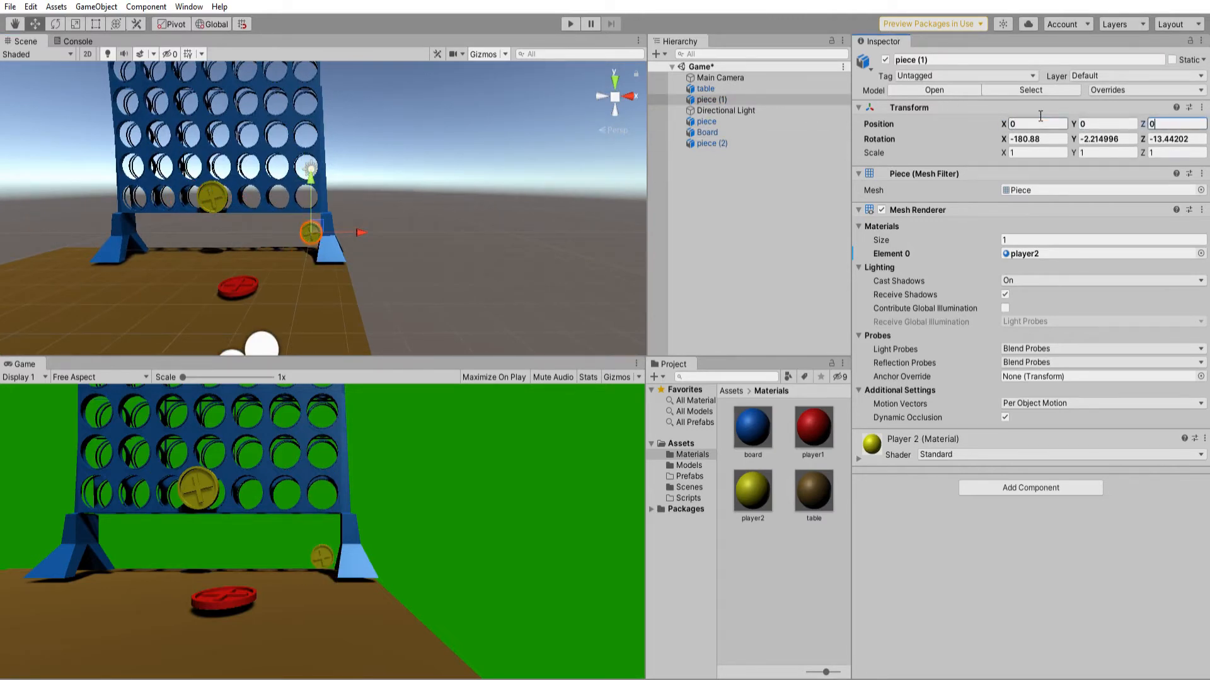
Move the Board to X 6, Y -0.05 and Z 0.17 so its first bottom-row hole surrounds the yellow piece at the origin.
left_click_drag(403, 217, 337, 242, "alt")
left_click(153, 228)
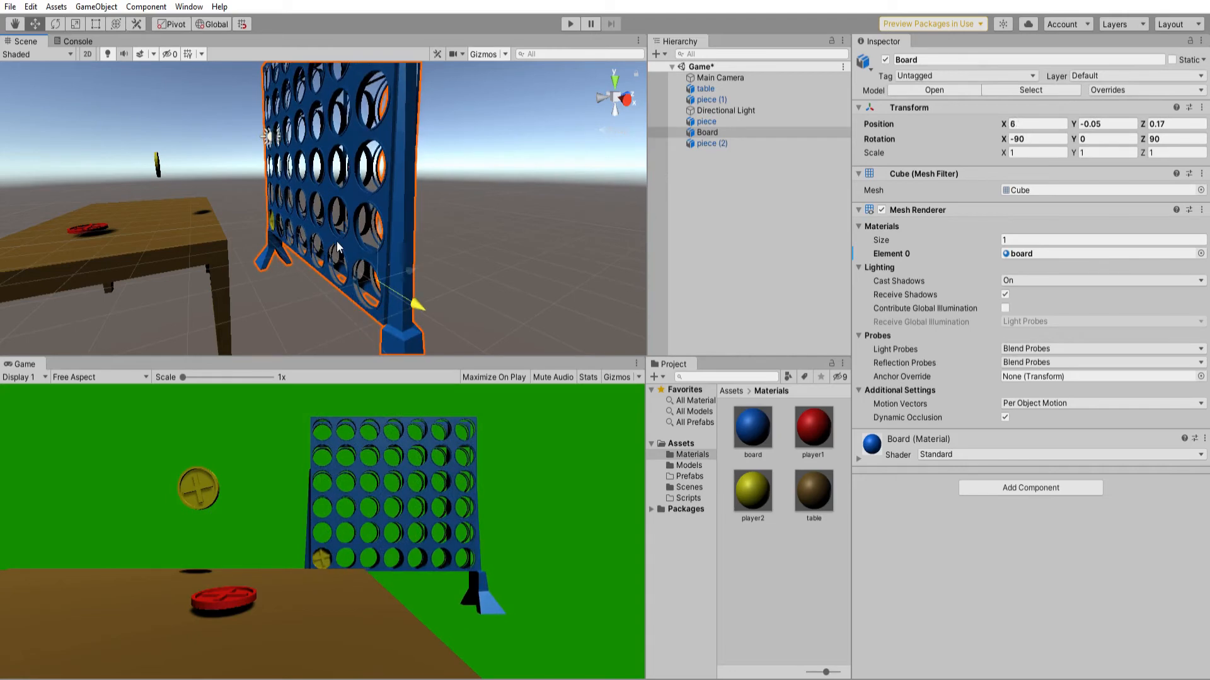
right_click_drag(336, 241, 386, 265)
middle_click_drag(208, 252, 281, 234)
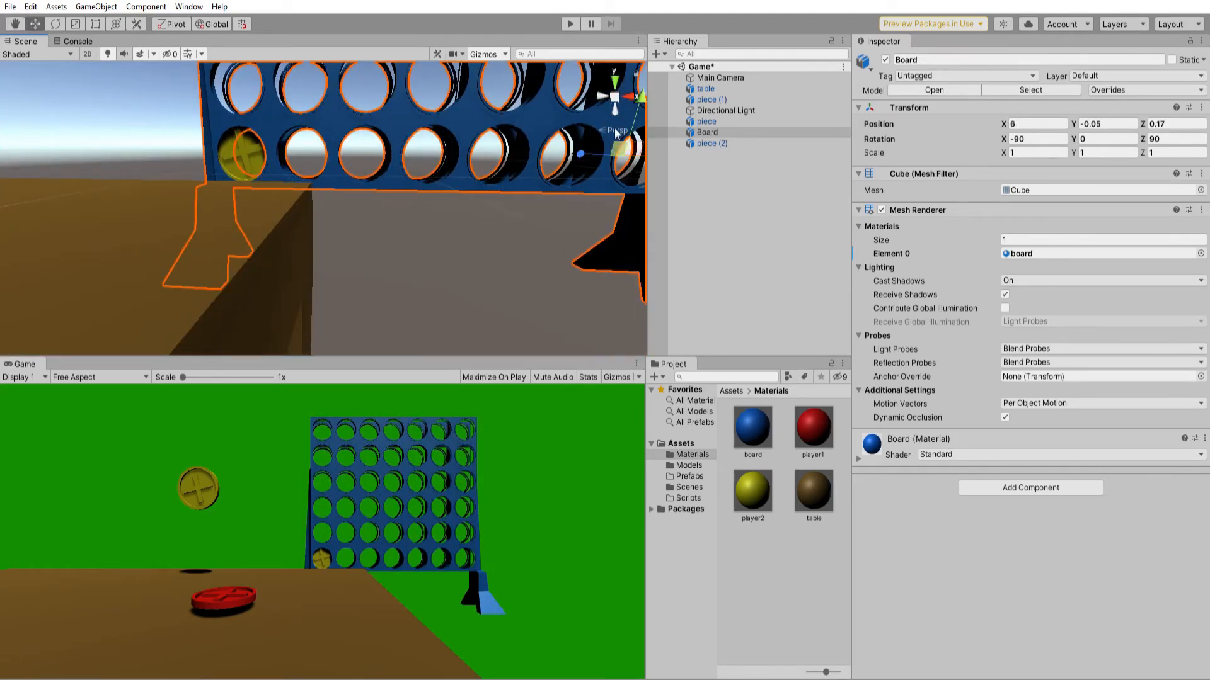
right_click_drag(423, 131, 558, 153)
right_click_drag(355, 121, 388, 128)
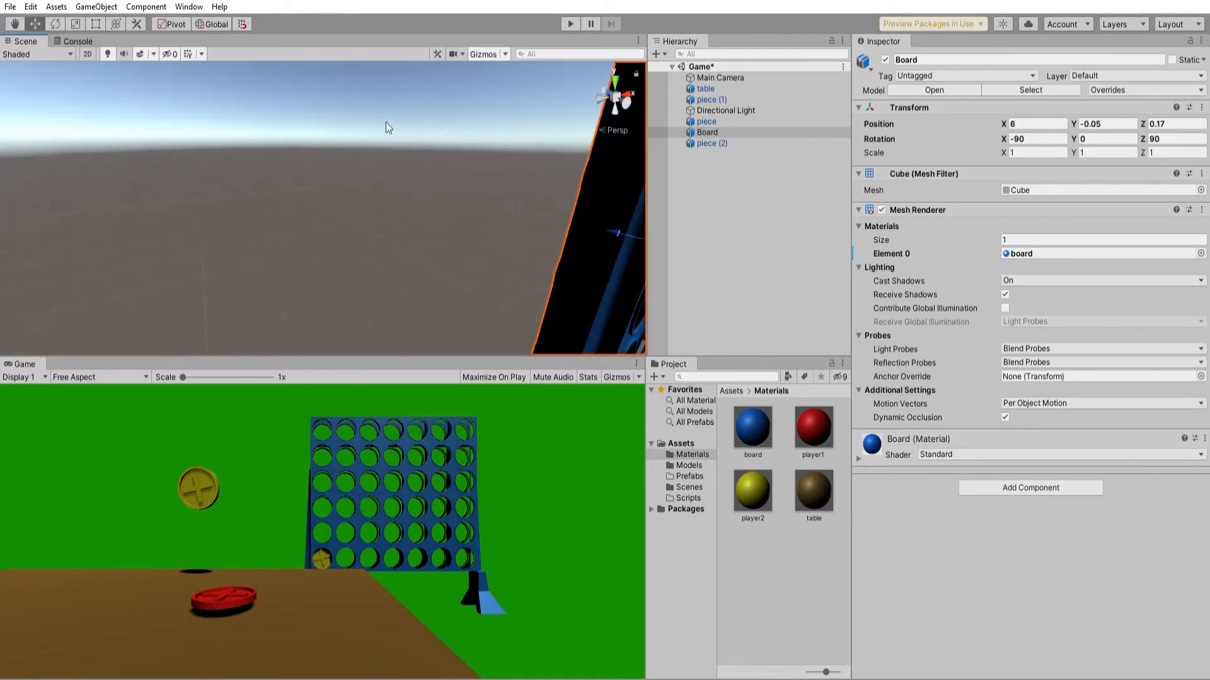
left_click(628, 93)
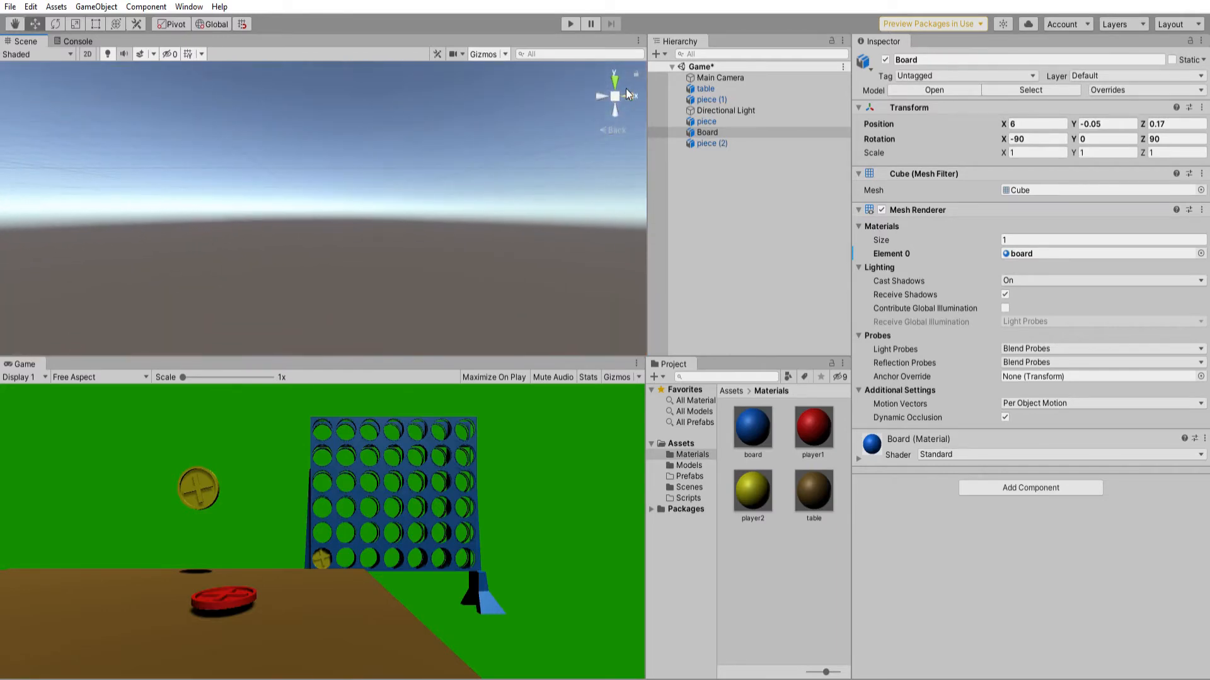
right_click_drag(337, 226, 247, 199)
scroll(247, 198, "up", 5)
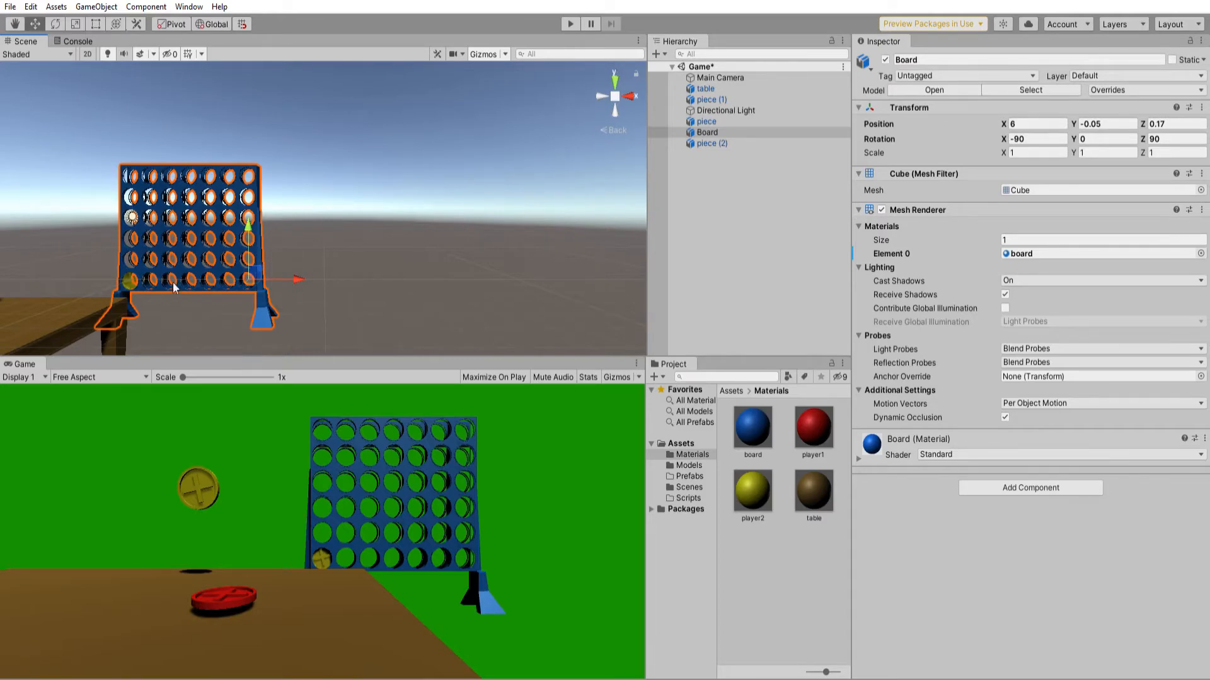
Set the Board's position to Y 0 and Z 0.15 so its first bottom-row hole surrounds the yellow piece.
scroll(175, 288, "up", 3)
right_click_drag(175, 288, 272, 253)
scroll(272, 253, "up", 4)
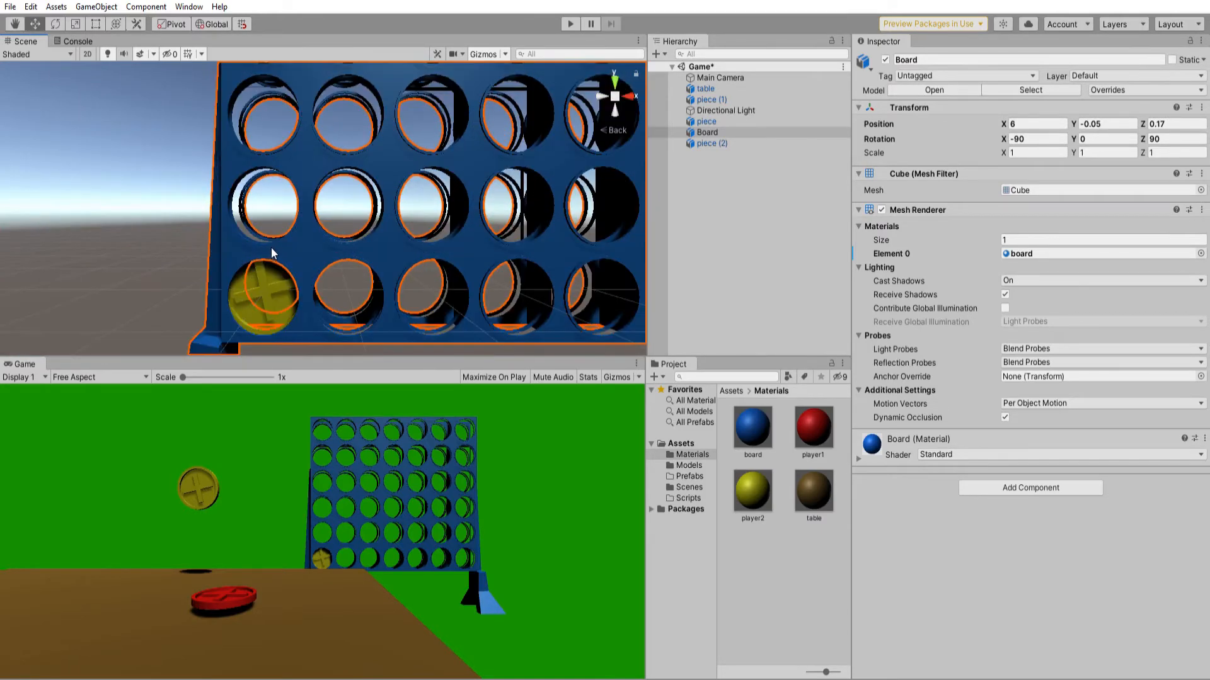
mouse_move(271, 253)
middle_mouse_down()
mouse_move(293, 251)
mouse_move(268, 251)
middle_mouse_up()
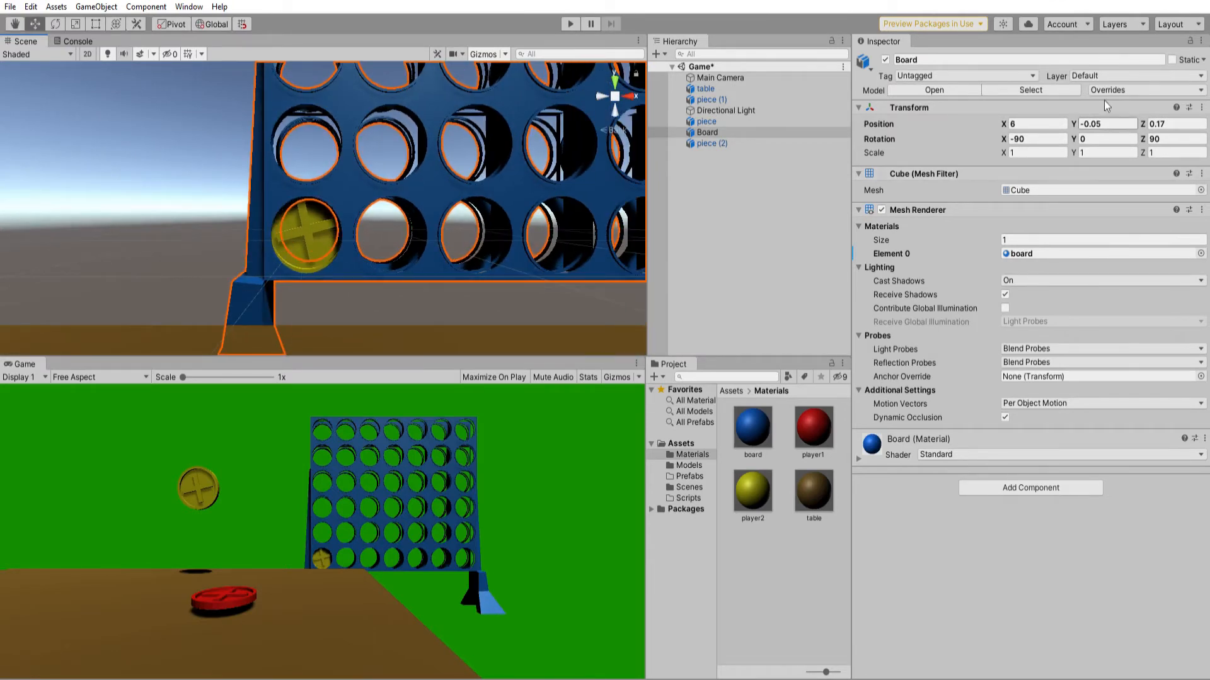
left_click(1099, 120)
type("0")
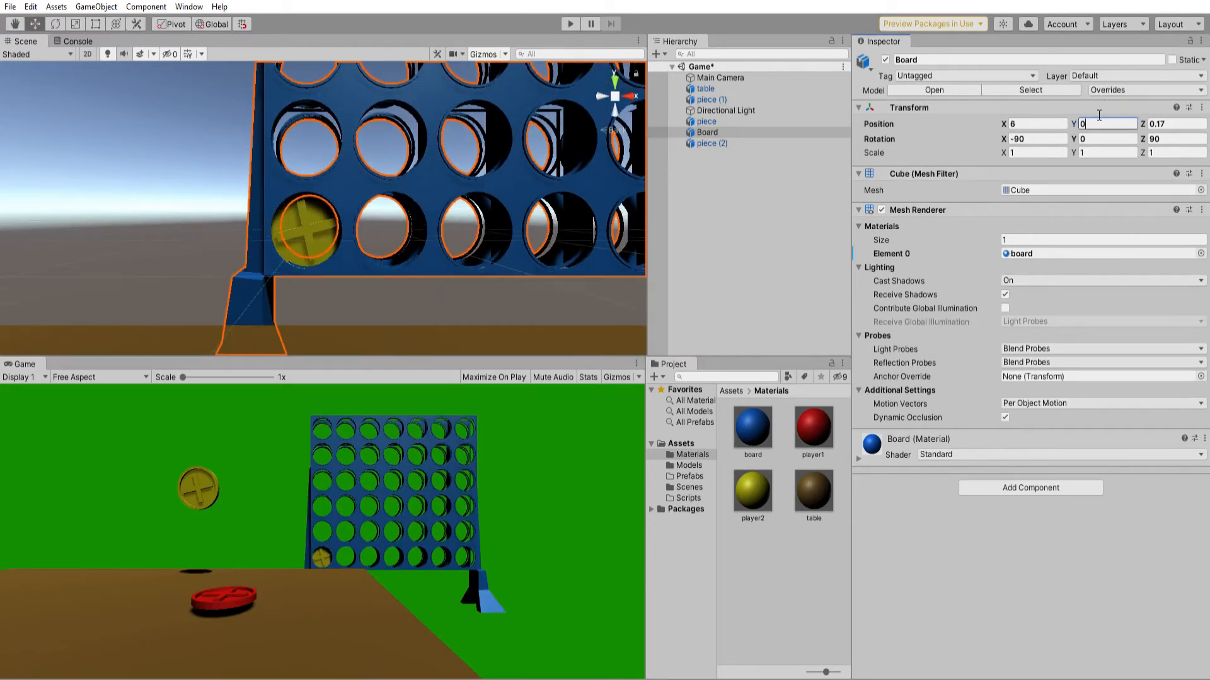
left_click(1173, 123)
type("0")
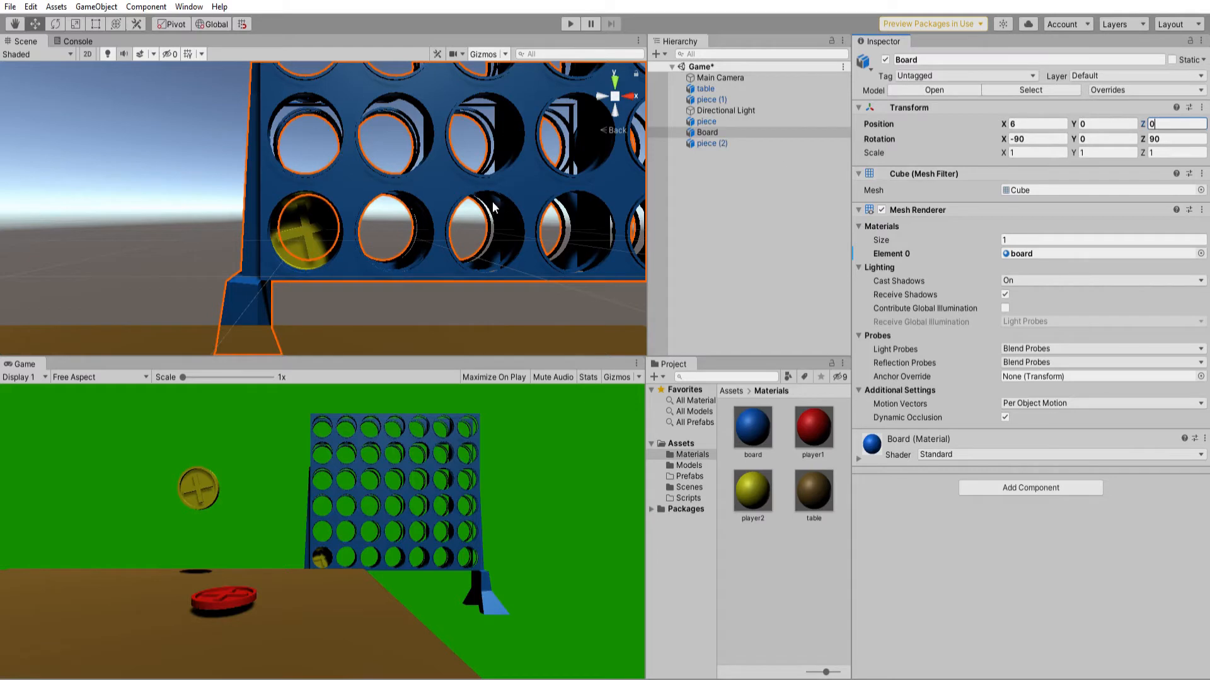
left_click_drag(1150, 114, 1152, 115)
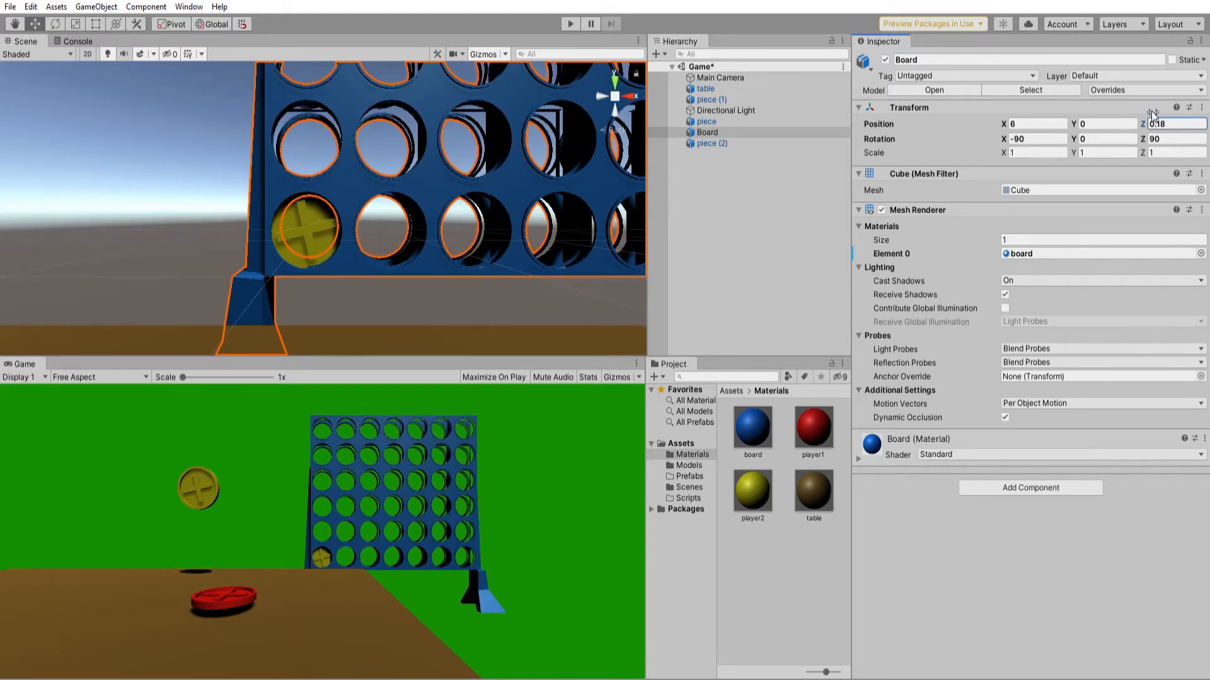
left_click_drag(1152, 114, 1152, 114)
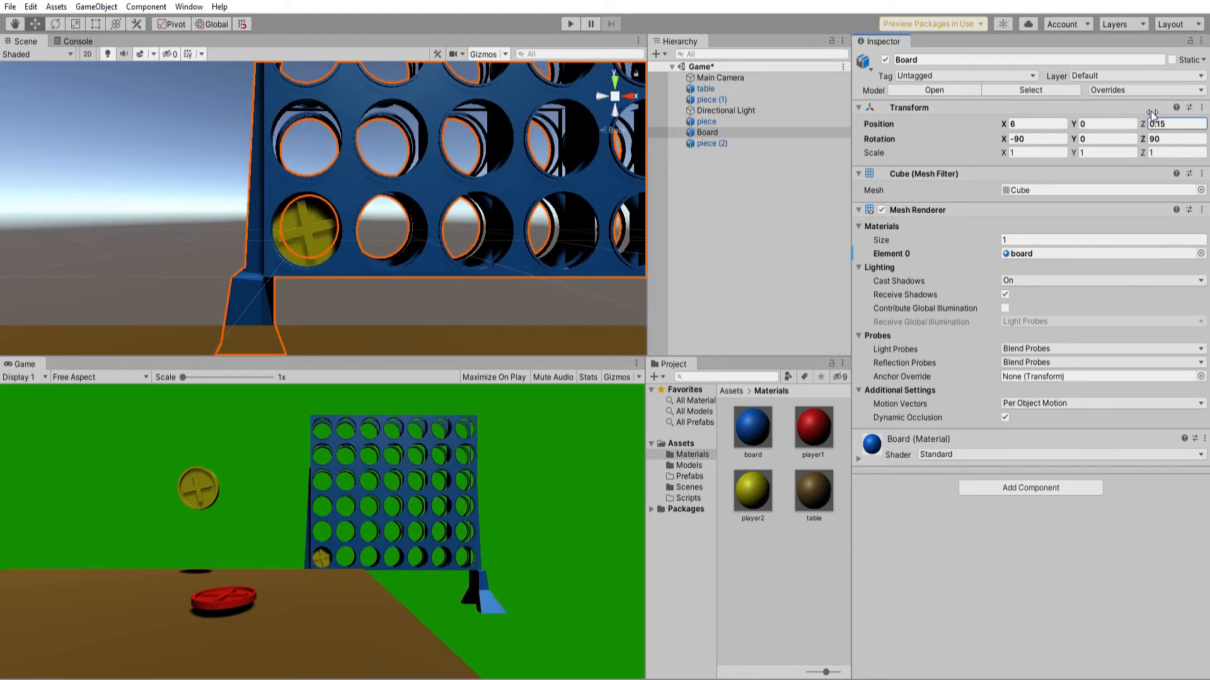
Move the table under the board's feet, to X 2.1, Y -3.44 and Z 4.27.
scroll(508, 169, "down", 10)
scroll(464, 158, "up", 3)
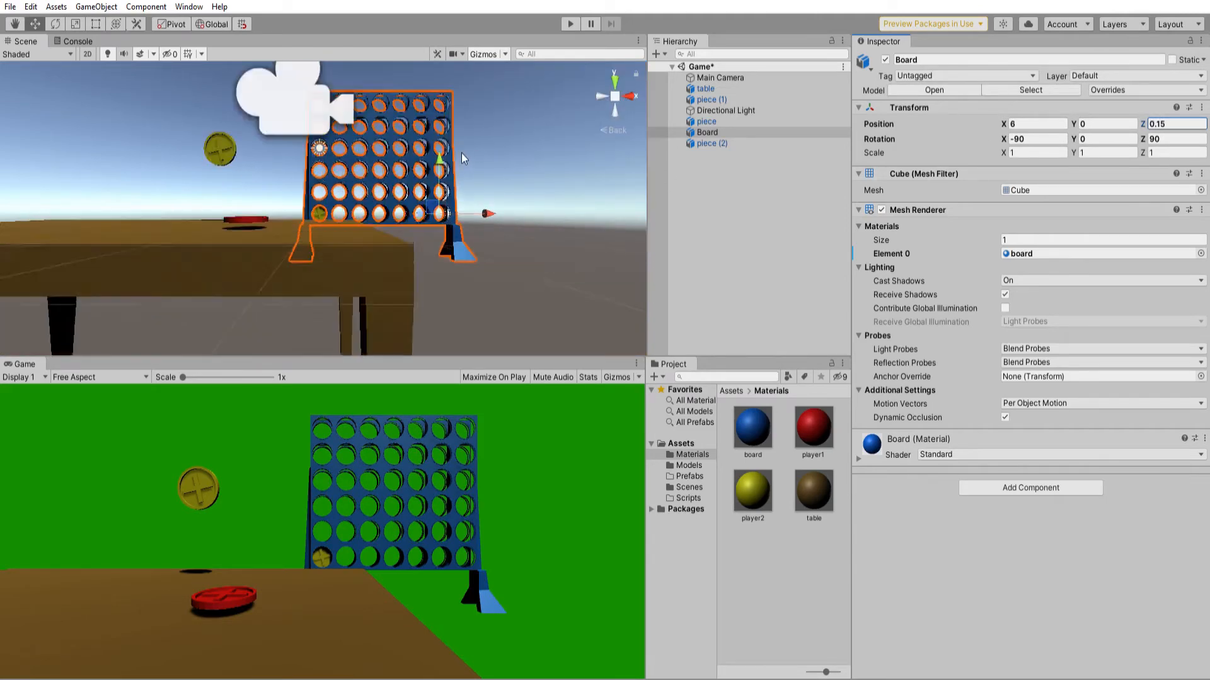
scroll(462, 157, "up", 3)
middle_click_drag(483, 152, 488, 160)
scroll(330, 239, "down", 4)
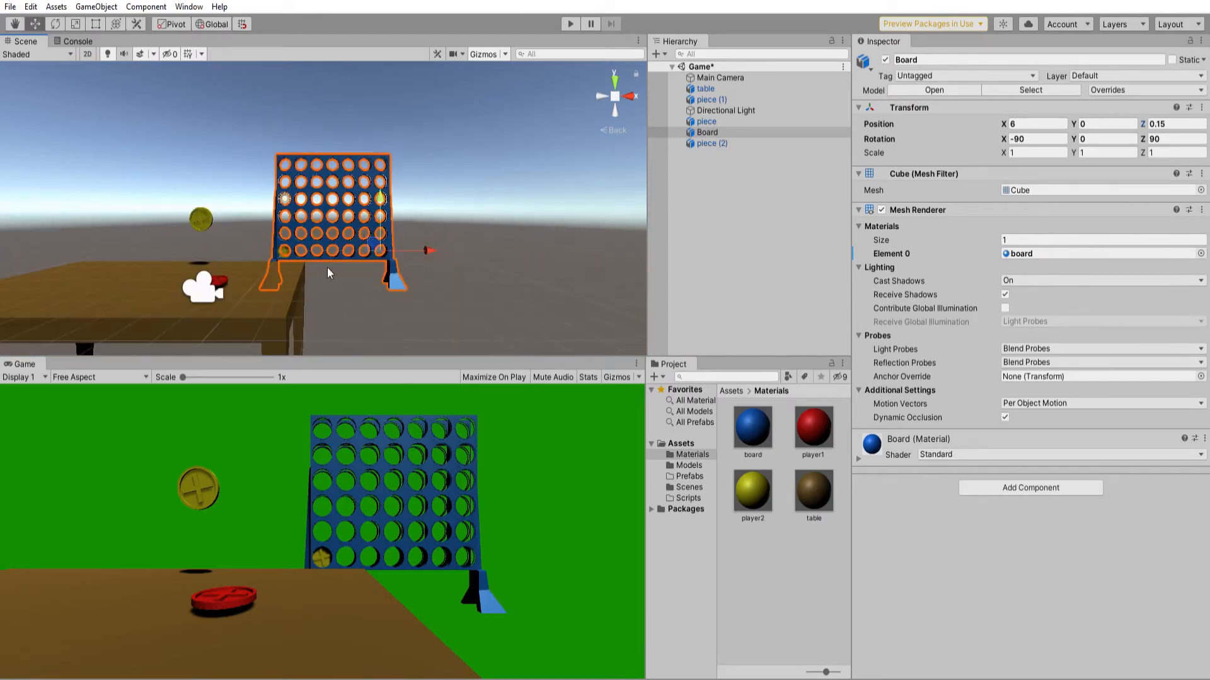
left_click(293, 285)
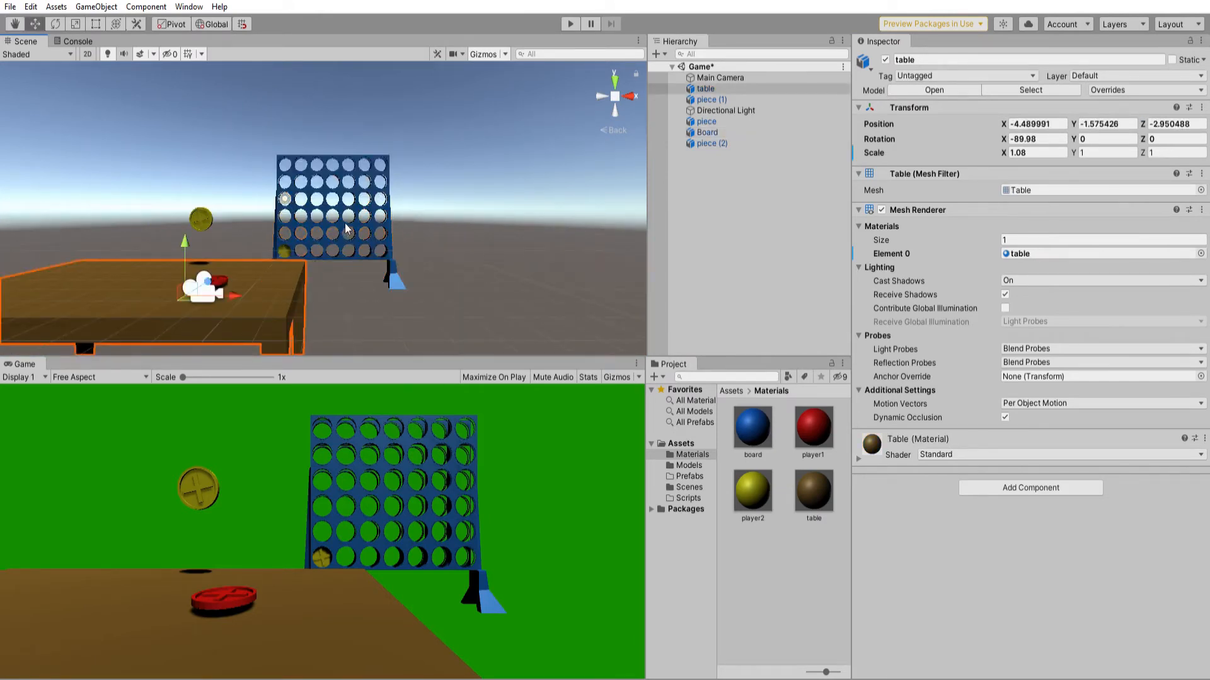
left_click_drag(376, 213, 309, 284, "alt")
scroll(498, 214, "down", 4)
left_click_drag(485, 217, 515, 225, "alt")
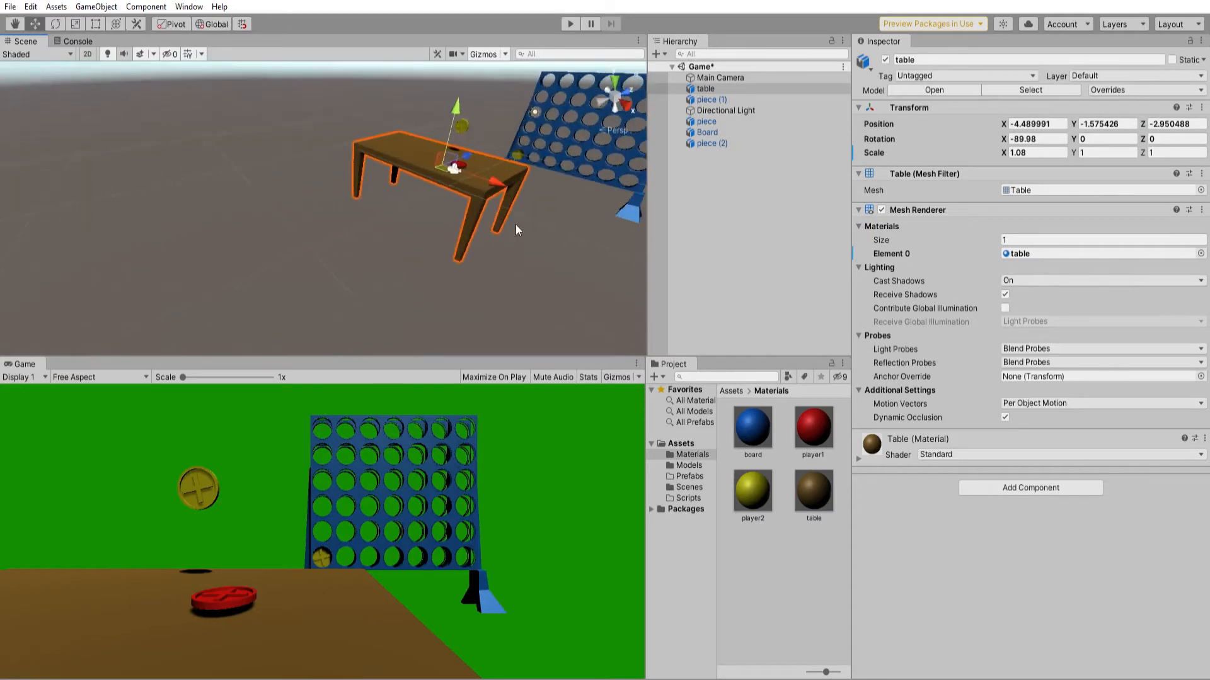
middle_click_drag(515, 225, 431, 265)
left_click_drag(283, 152, 341, 205)
middle_click_drag(340, 205, 248, 255)
left_click_drag(248, 255, 344, 224)
scroll(368, 259, "up", 4)
right_click_drag(344, 225, 375, 198)
scroll(332, 249, "down", 5)
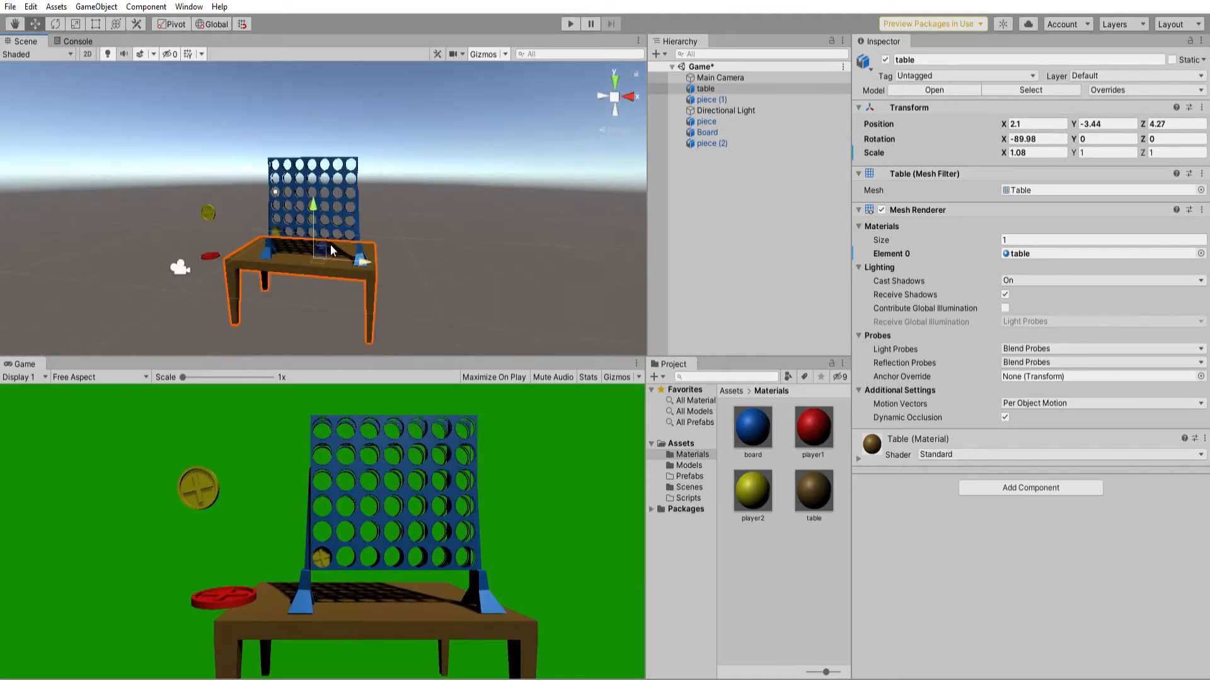
Try X scales of 12 and 5 to lengthen the table.
scroll(348, 196, "up", 3)
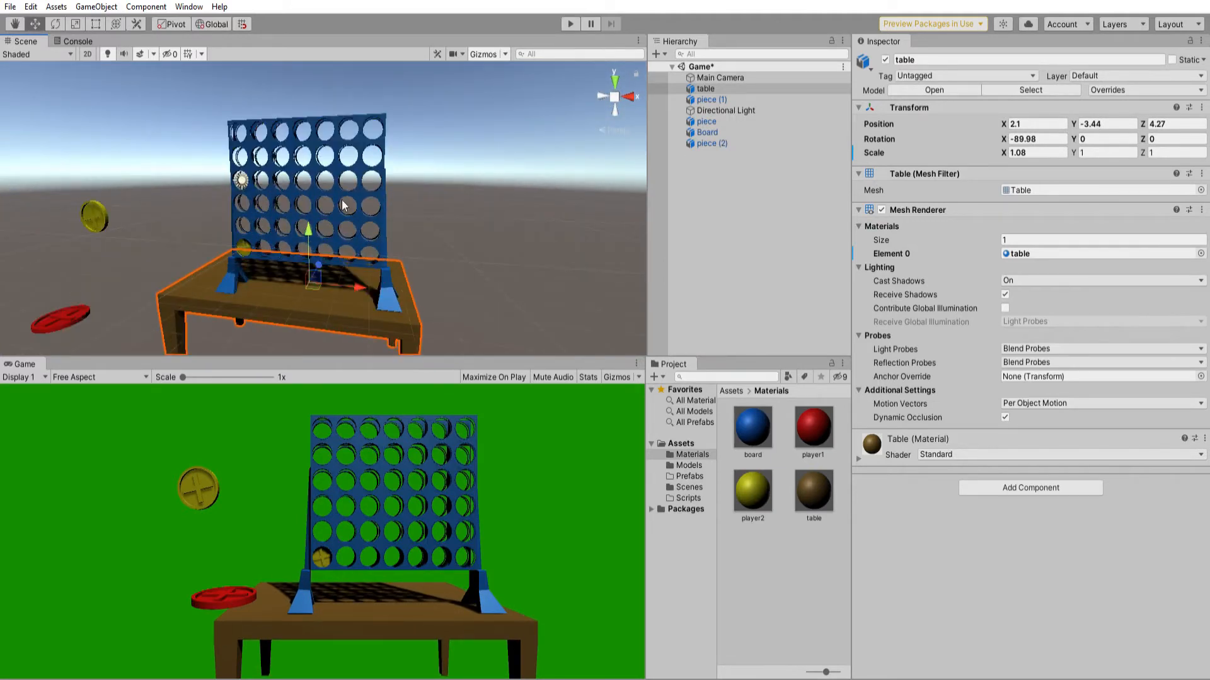
left_click(1032, 149)
type("12")
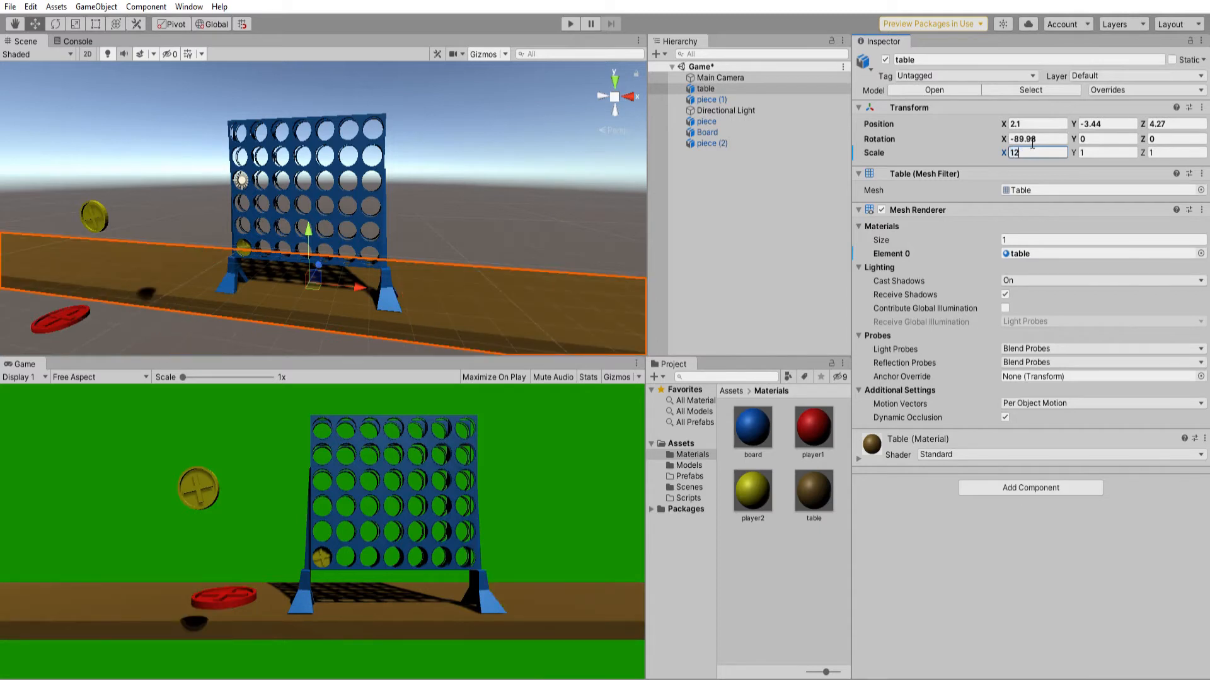
key("BackSpace")
key("BackSpace")
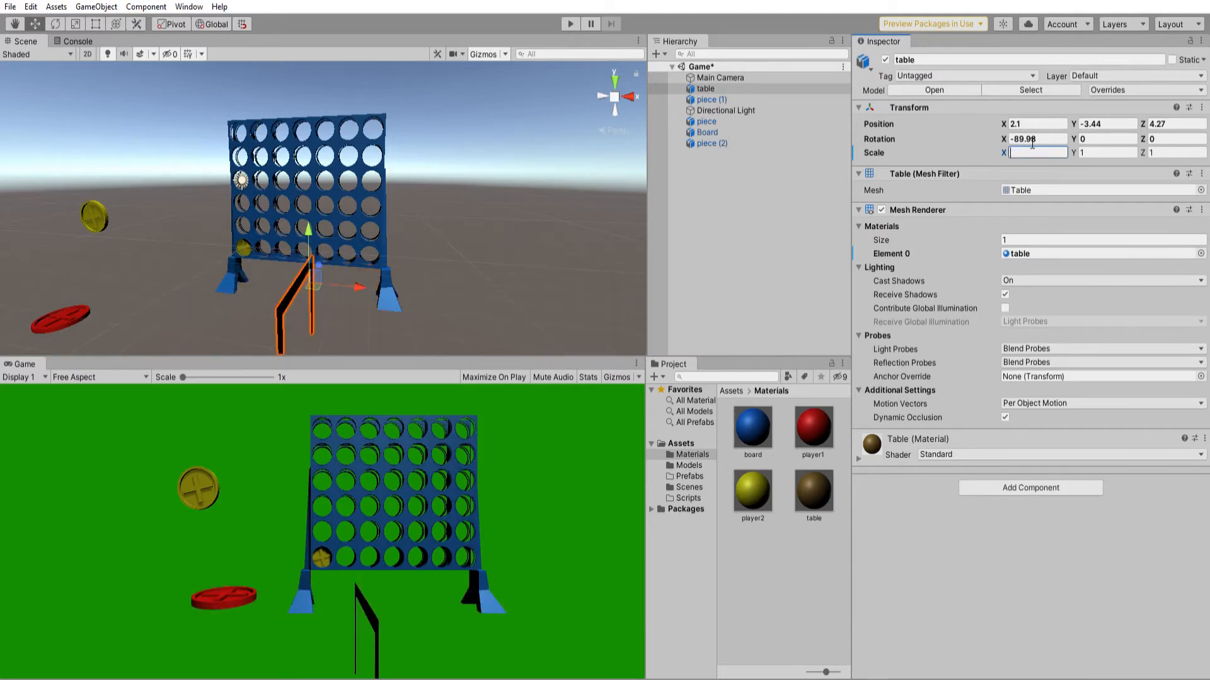
type("5")
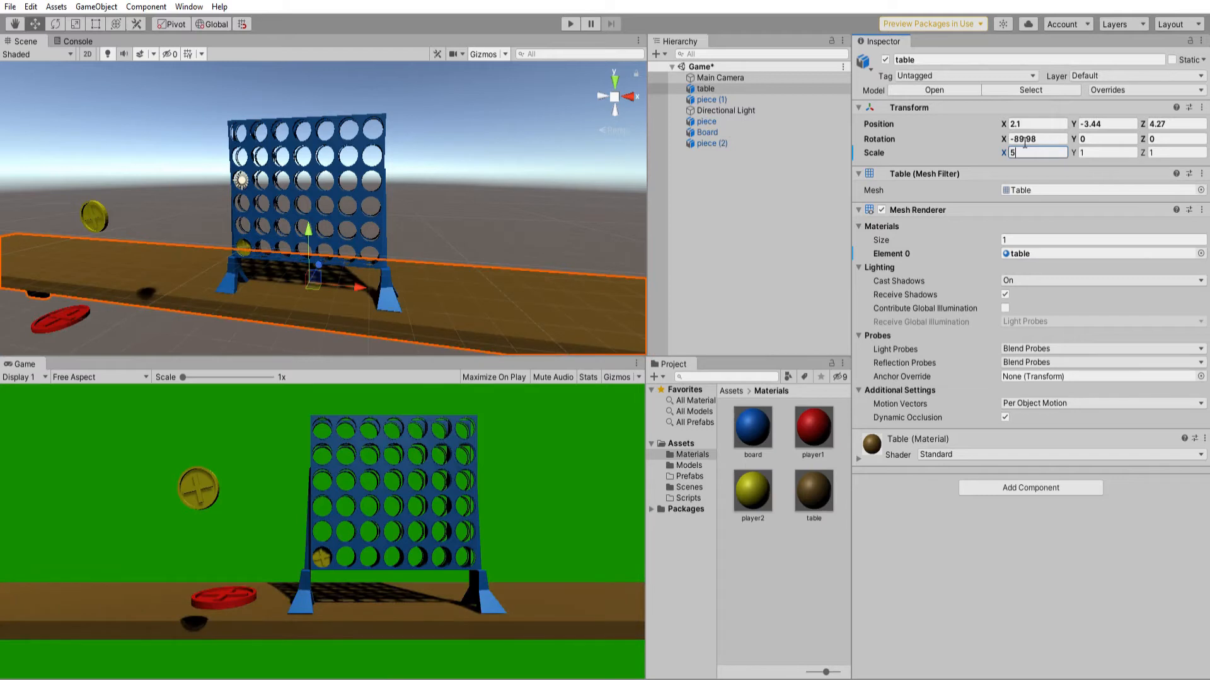
scroll(346, 222, "down", 5)
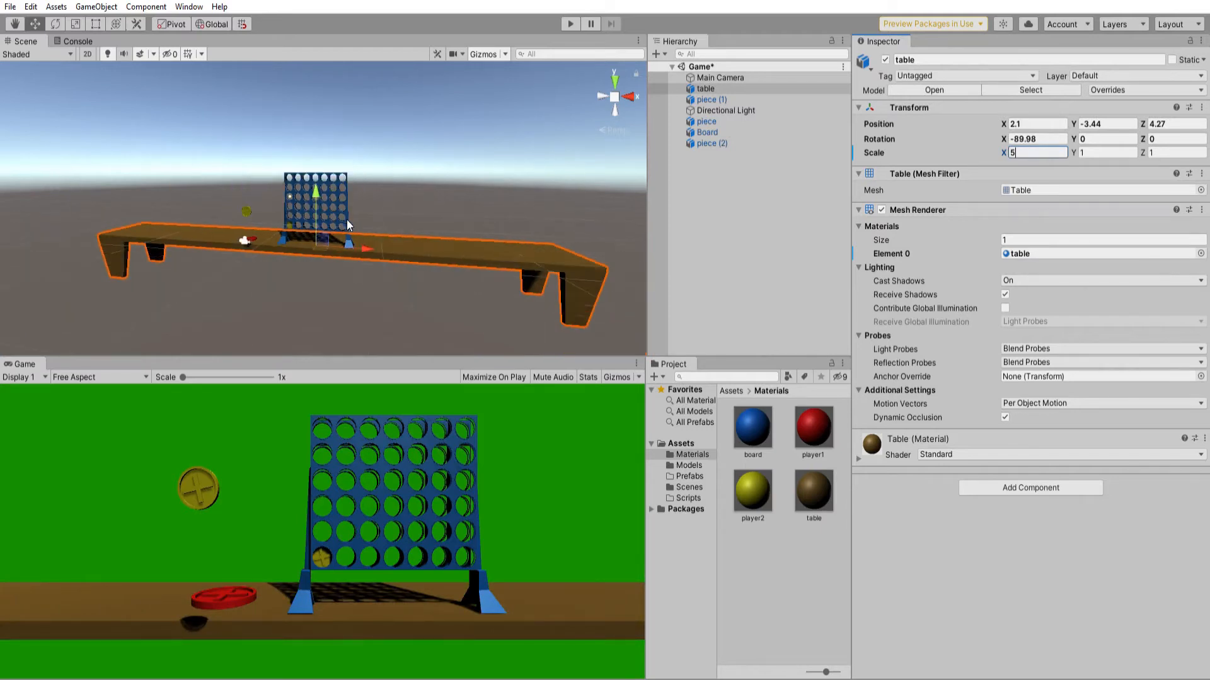
Scale the table to 2 on all axes, set its X rotation to -90 and lower it to Y -4.89.
key("Return")
type("3")
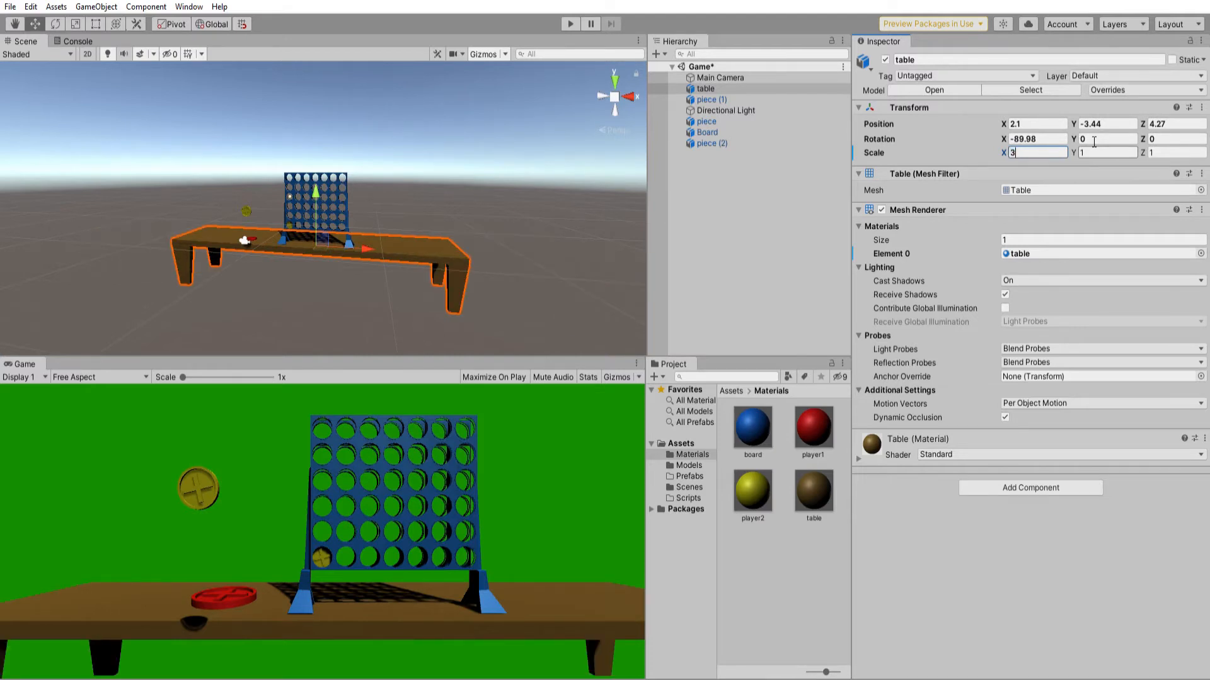
type("2")
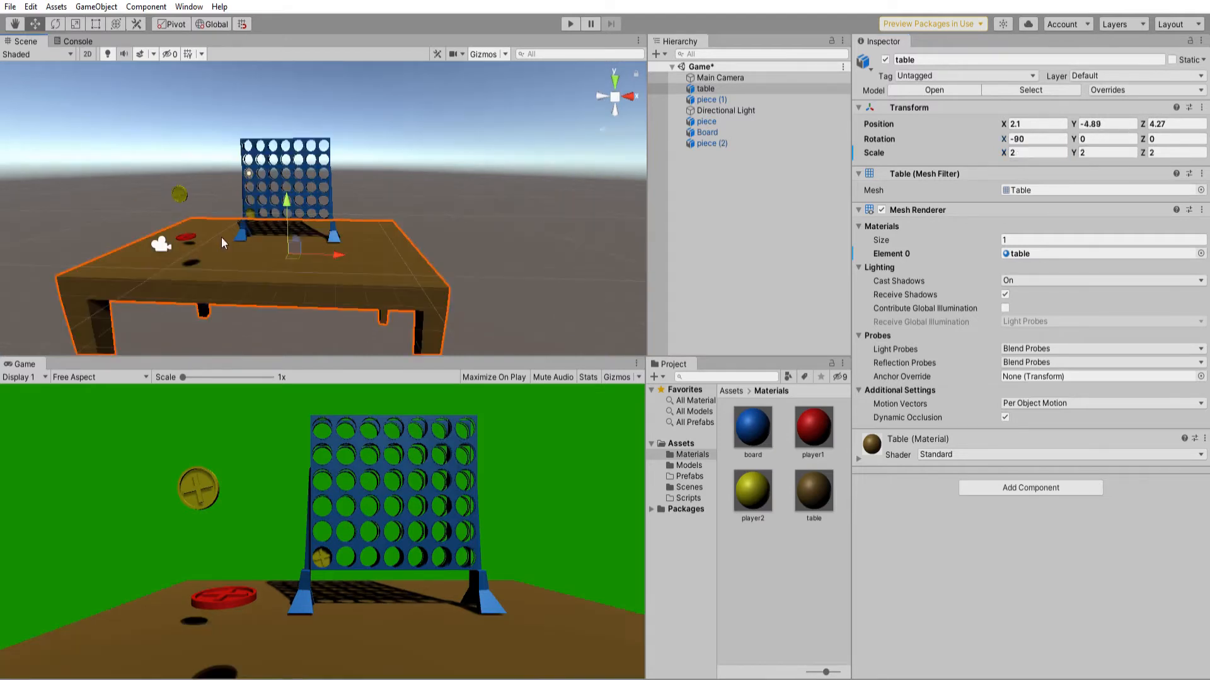
Move the floating yellow piece down beside the board's nearer foot, to X -0.5, Y -1.65 and Z -0.88.
scroll(222, 237, "up", 3)
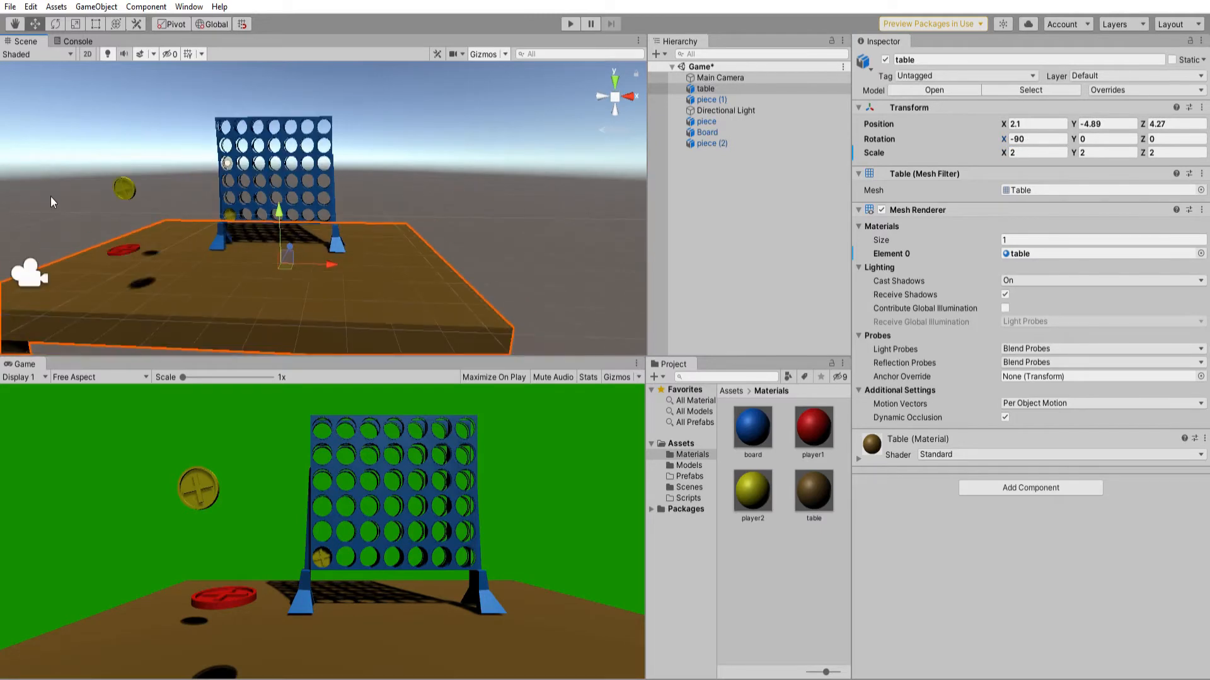
left_click(124, 188)
left_click_drag(136, 175, 335, 221, "alt")
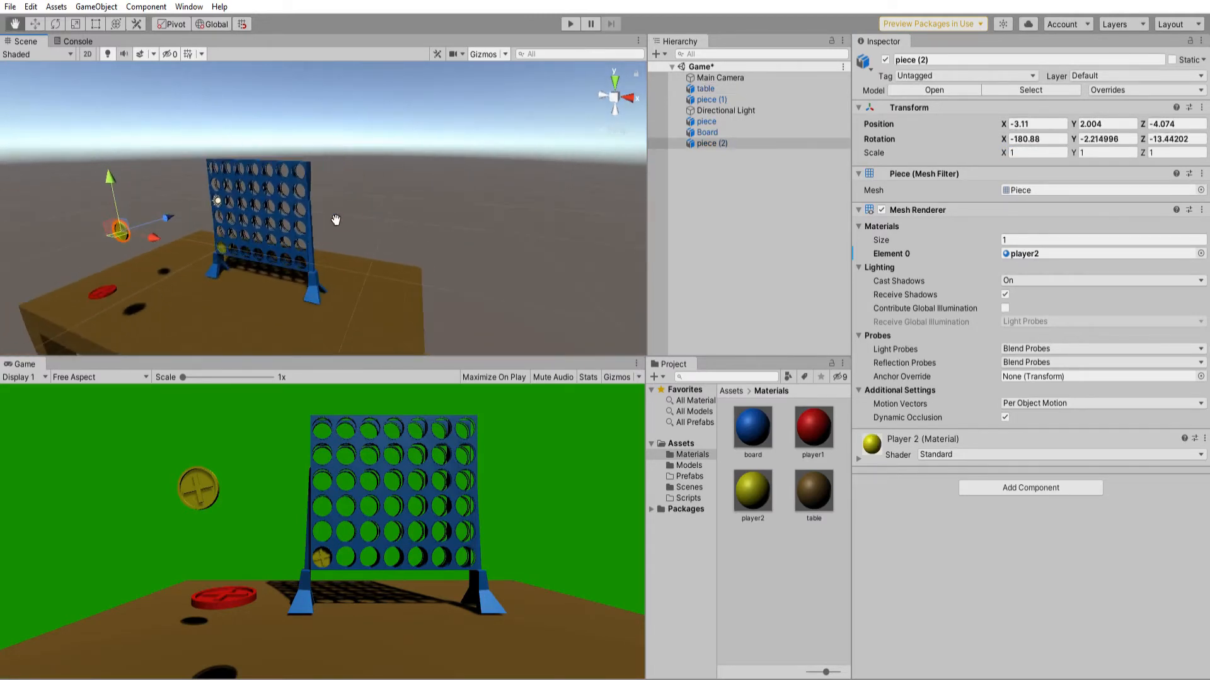
left_click_drag(255, 237, 243, 246, "alt")
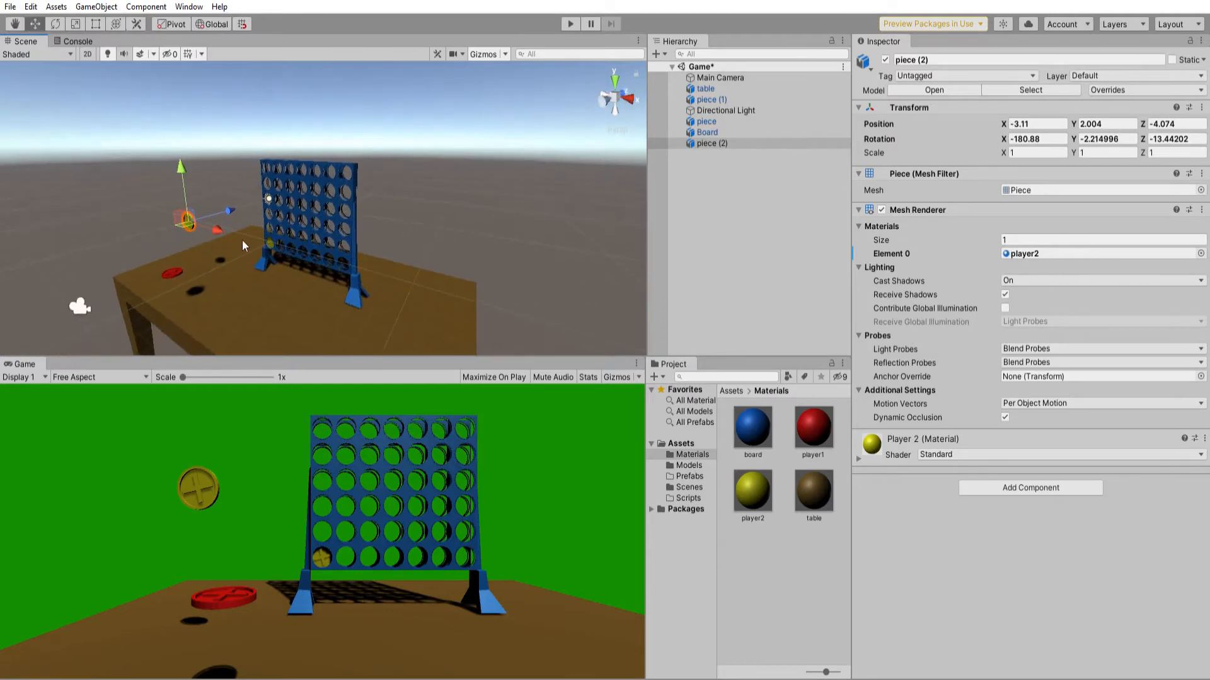
left_click_drag(174, 167, 192, 200)
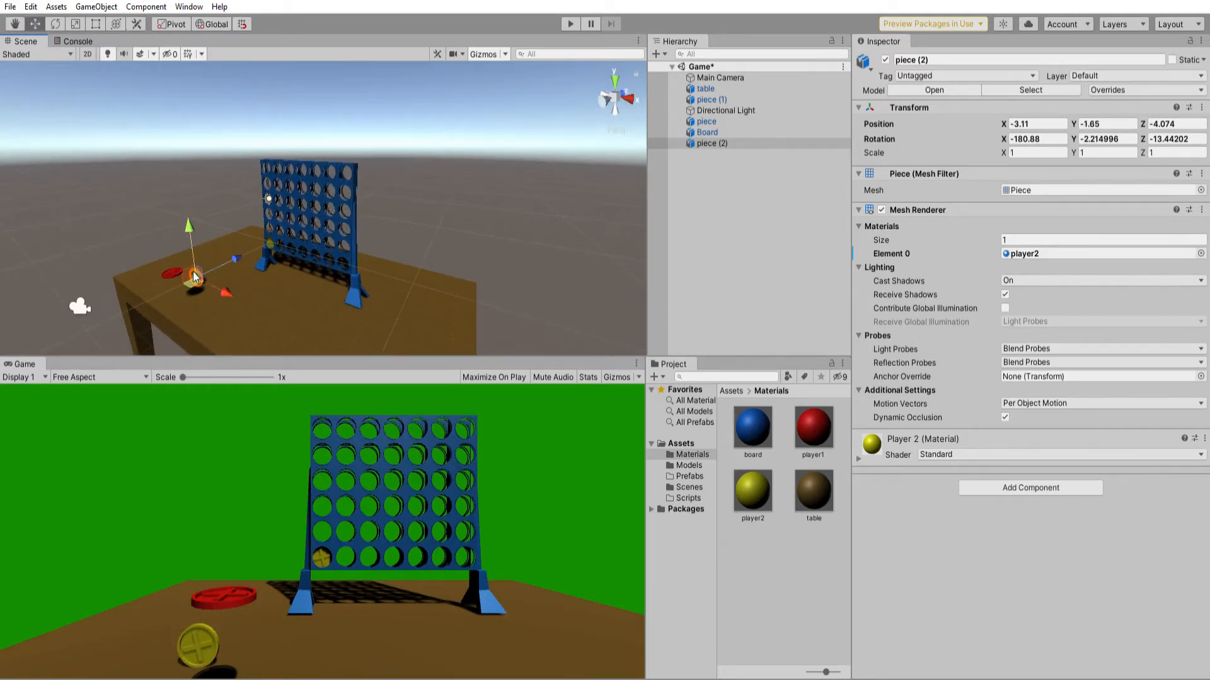
left_click_drag(196, 274, 255, 261)
scroll(254, 262, "up", 5)
scroll(254, 263, "down", 2)
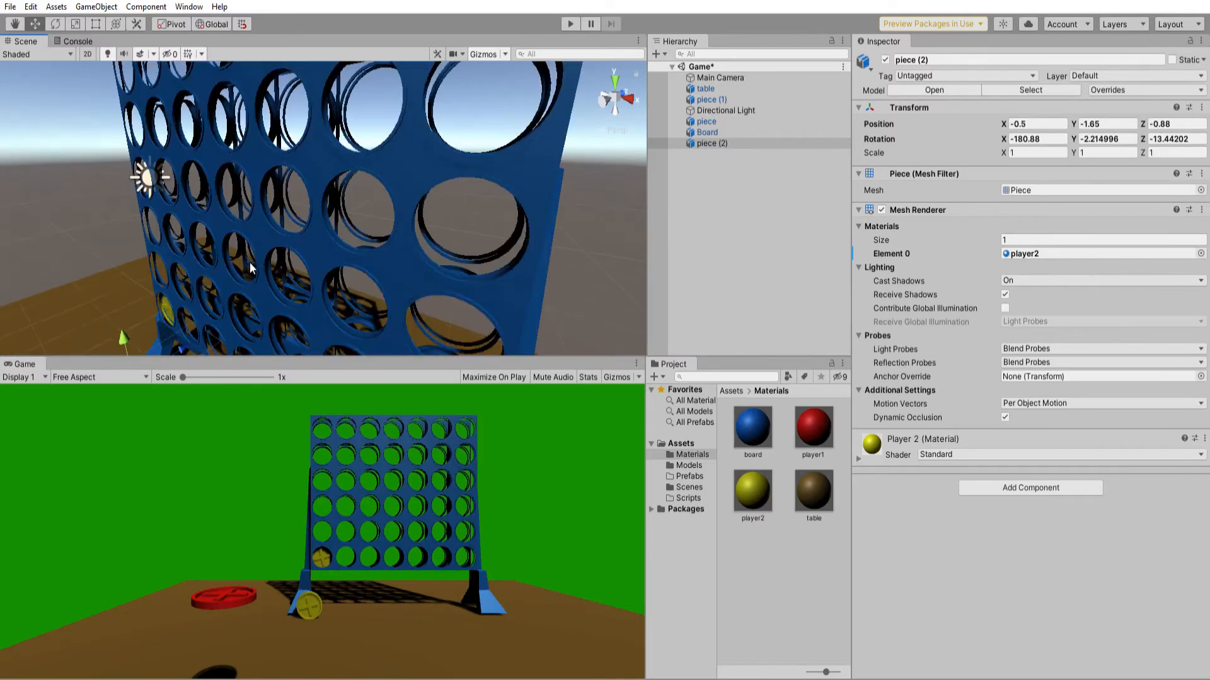
Tilt the yellow piece to about -132.67 on X and move it to Z -0.55 so it leans against the board's foot.
scroll(258, 248, "up", 1)
mouse_move(258, 248)
middle_mouse_down()
mouse_move(283, 235)
mouse_move(274, 244)
middle_mouse_up()
right_click_drag(274, 244, 429, 278)
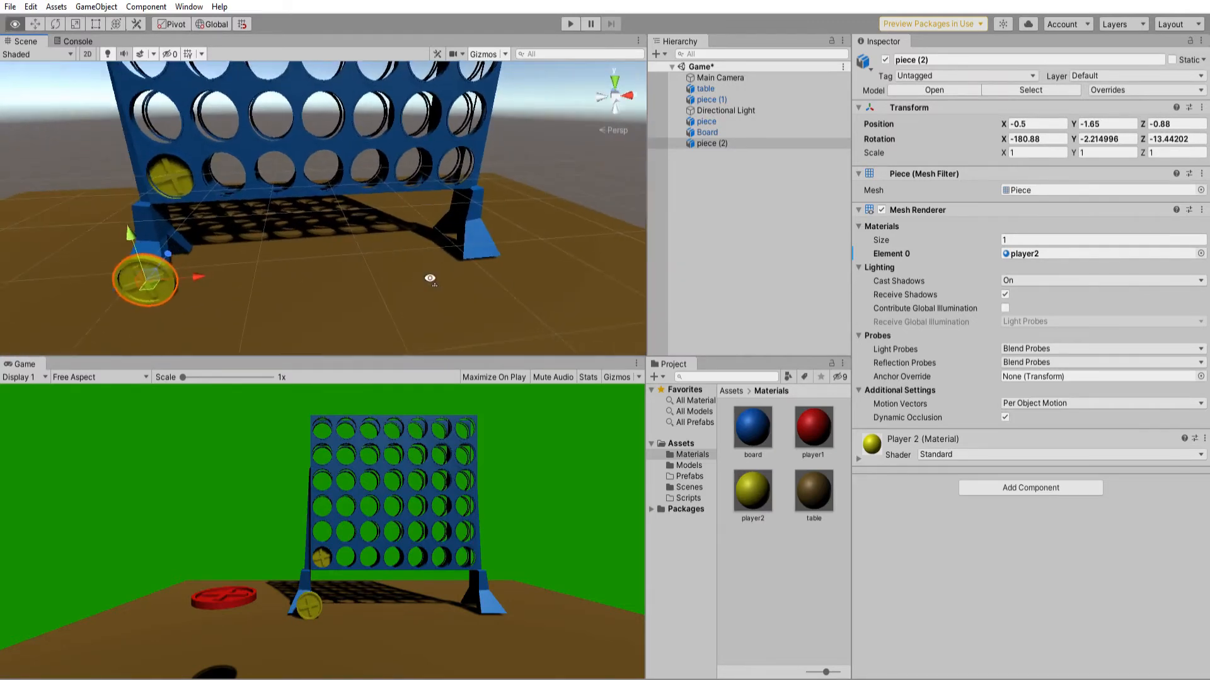
middle_click_drag(312, 268, 338, 256)
right_click_drag(338, 257, 418, 184)
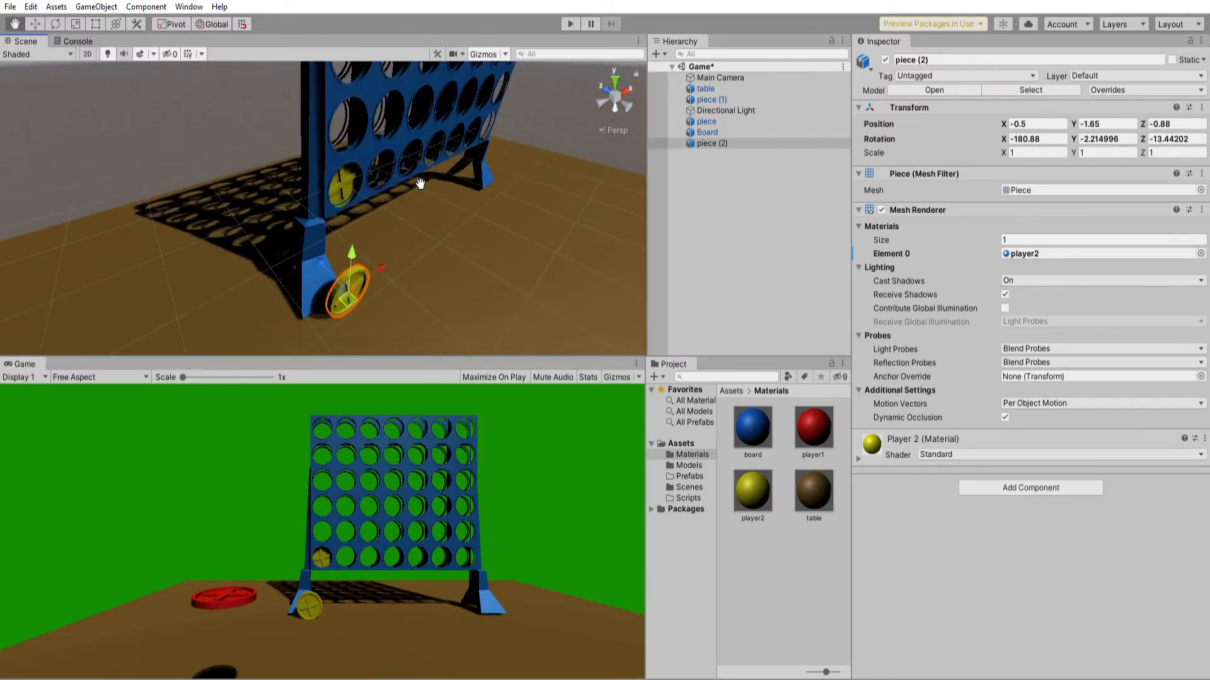
left_click(57, 20)
left_click_drag(365, 238, 347, 264)
right_click_drag(348, 265, 493, 281)
left_click(36, 22)
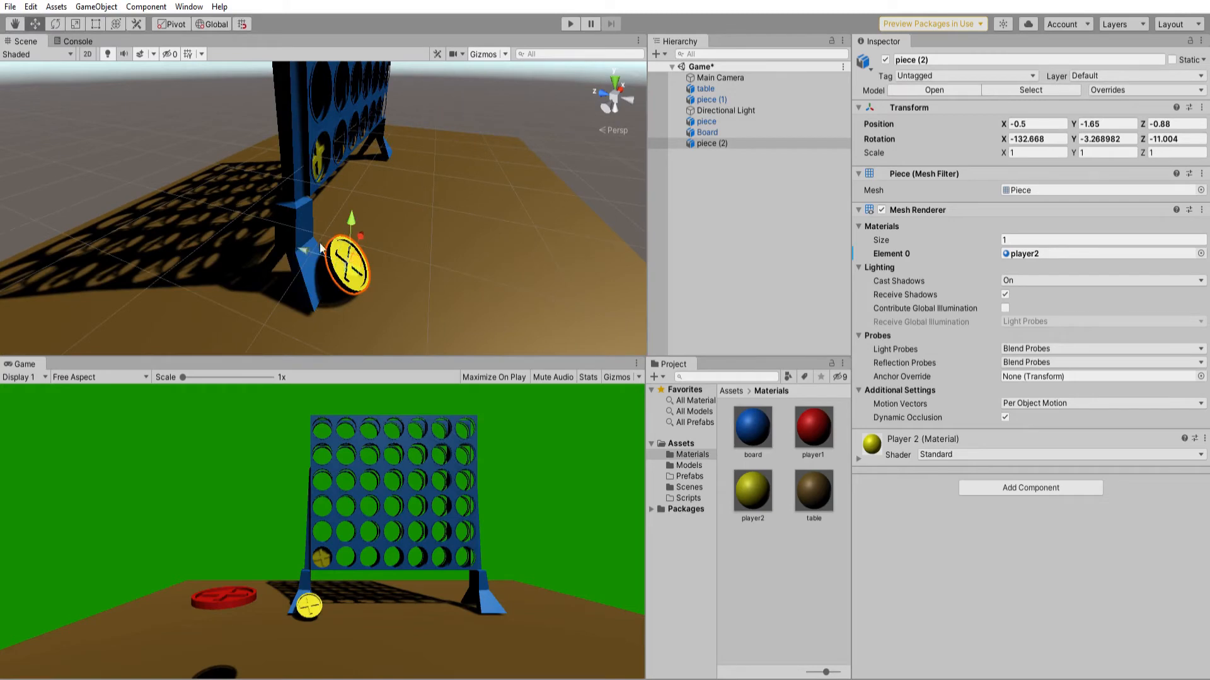
left_click_drag(303, 247, 289, 229)
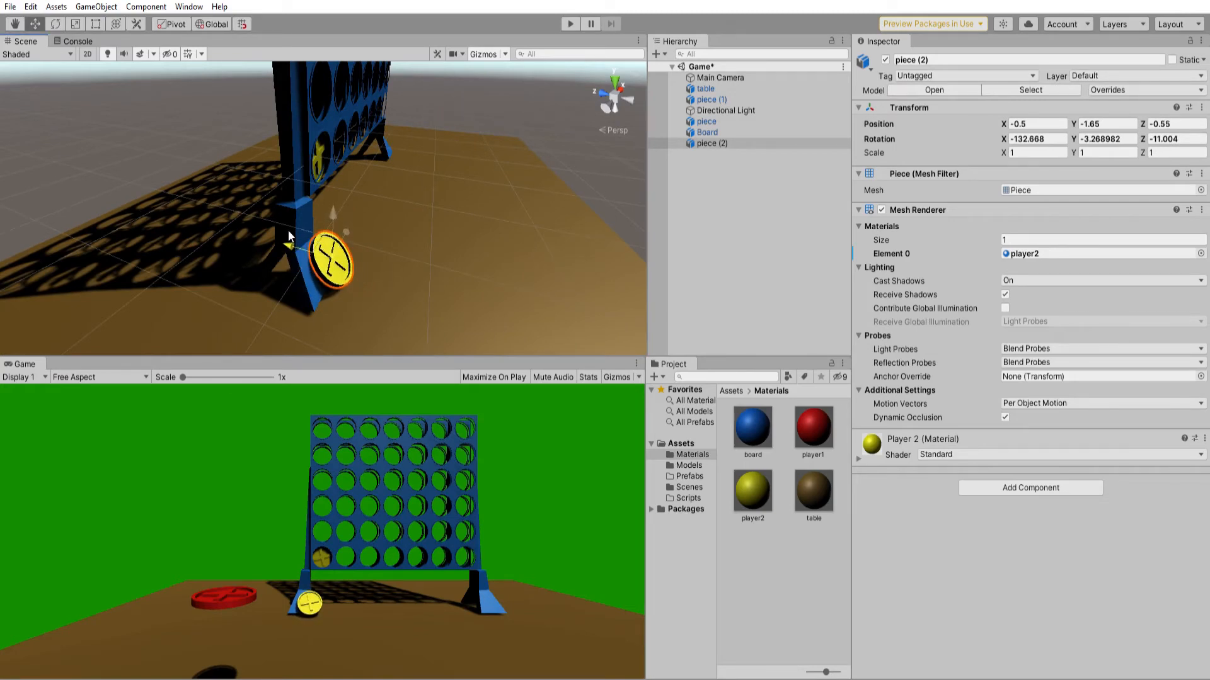
Move the red piece onto the table near the board's other foot, to X 5.18, Y -2.02 and Z -1.02.
left_click_drag(548, 253, 476, 272, "alt")
right_click_drag(476, 273, 501, 266)
left_click(463, 270)
right_click_drag(415, 239, 441, 156)
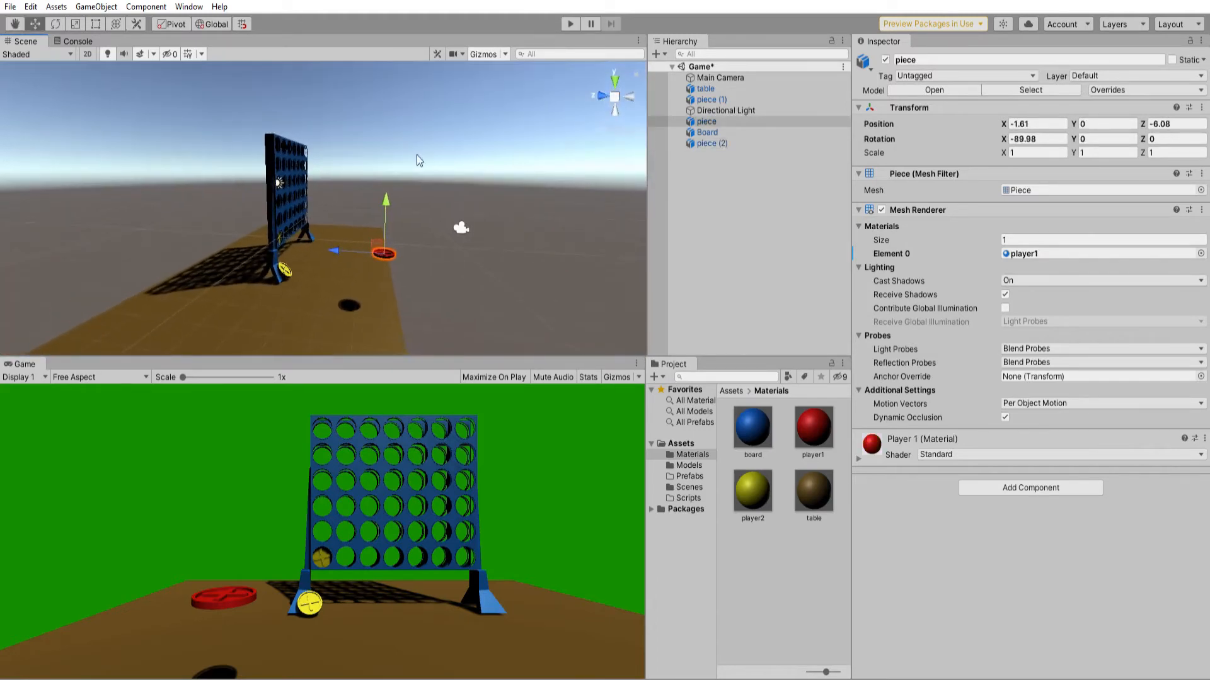
left_click_drag(384, 184, 377, 225)
right_click_drag(377, 225, 345, 243)
right_click_drag(608, 222, 583, 242)
middle_click_drag(583, 242, 527, 260)
left_click_drag(285, 297, 397, 187)
left_click_drag(293, 232, 236, 217)
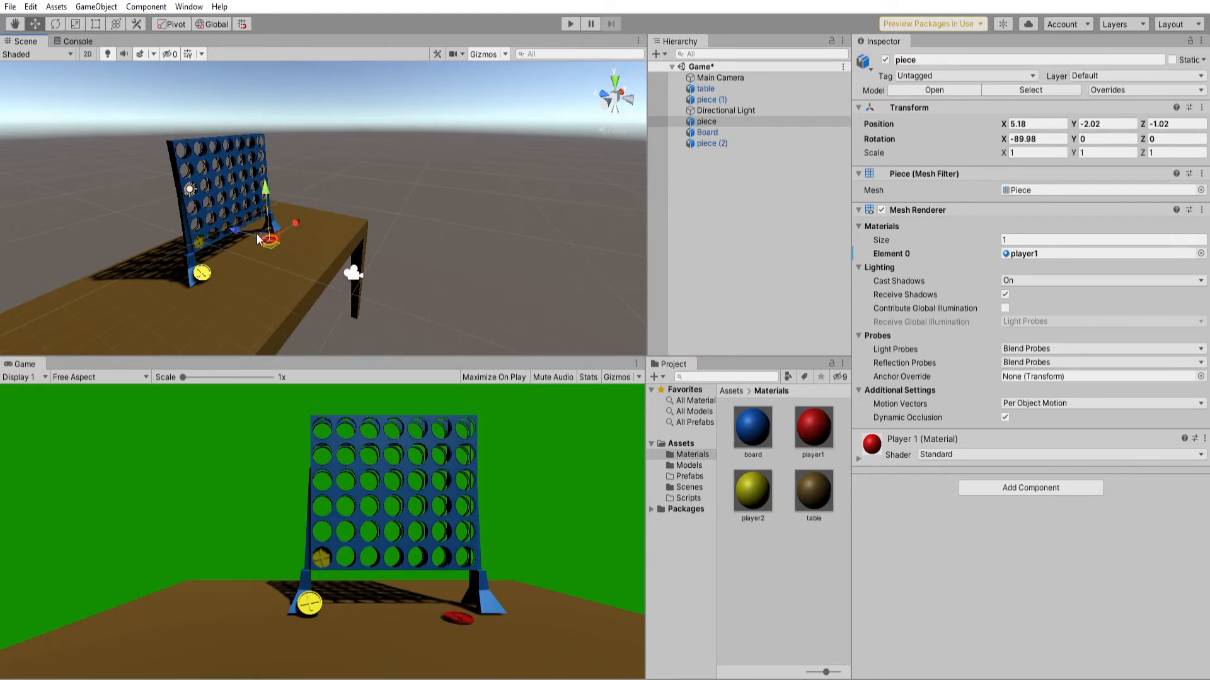
Duplicate the leaning yellow piece and move the copy along X to 5.13, beside the board's other foot.
scroll(255, 233, "up", 5)
middle_click_drag(256, 234, 365, 243)
scroll(273, 232, "down", 1)
scroll(275, 230, "down", 3)
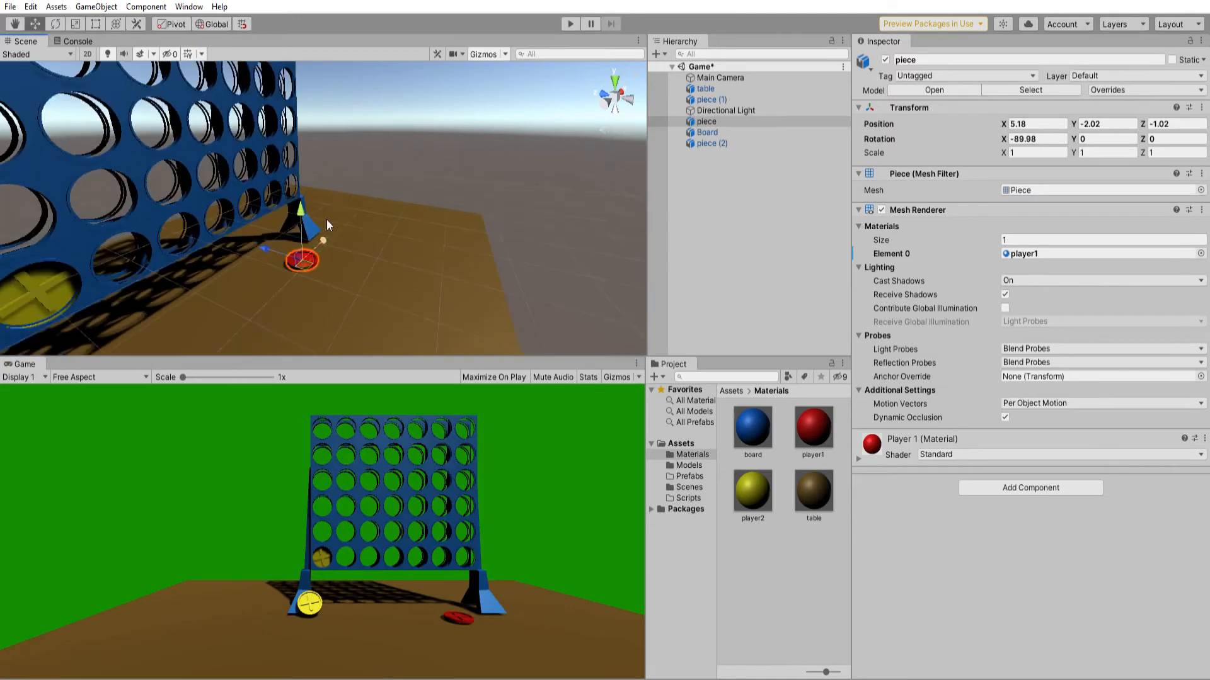
left_click(717, 141)
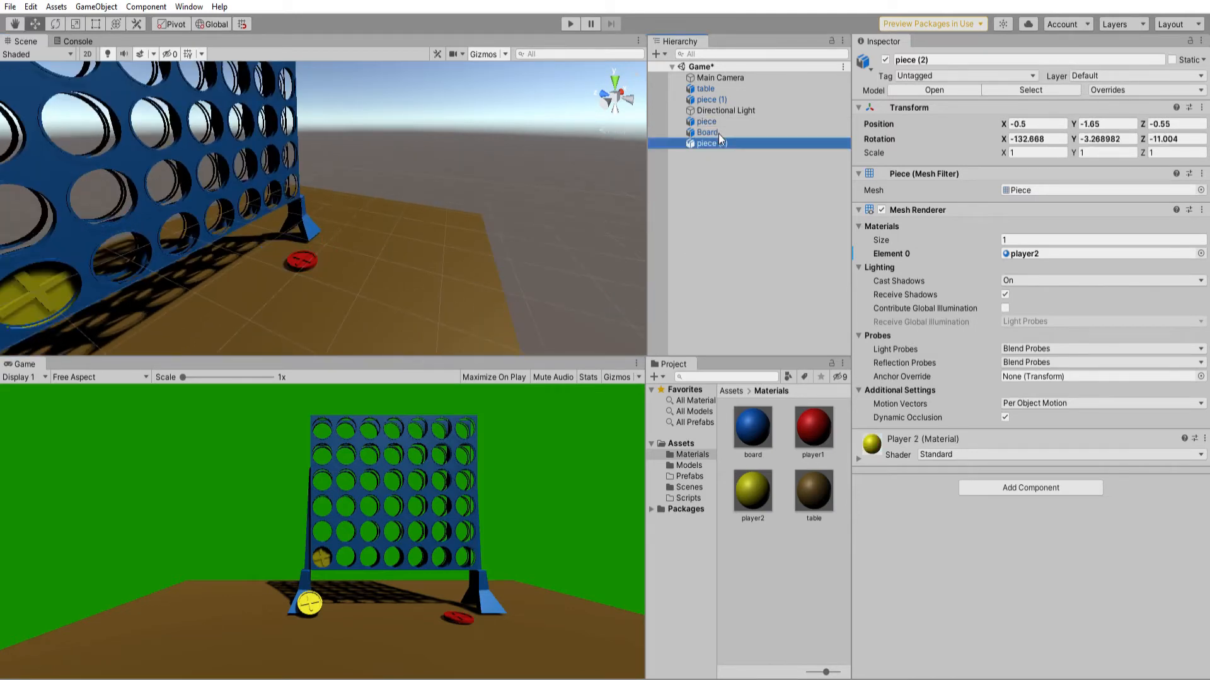
key("f")
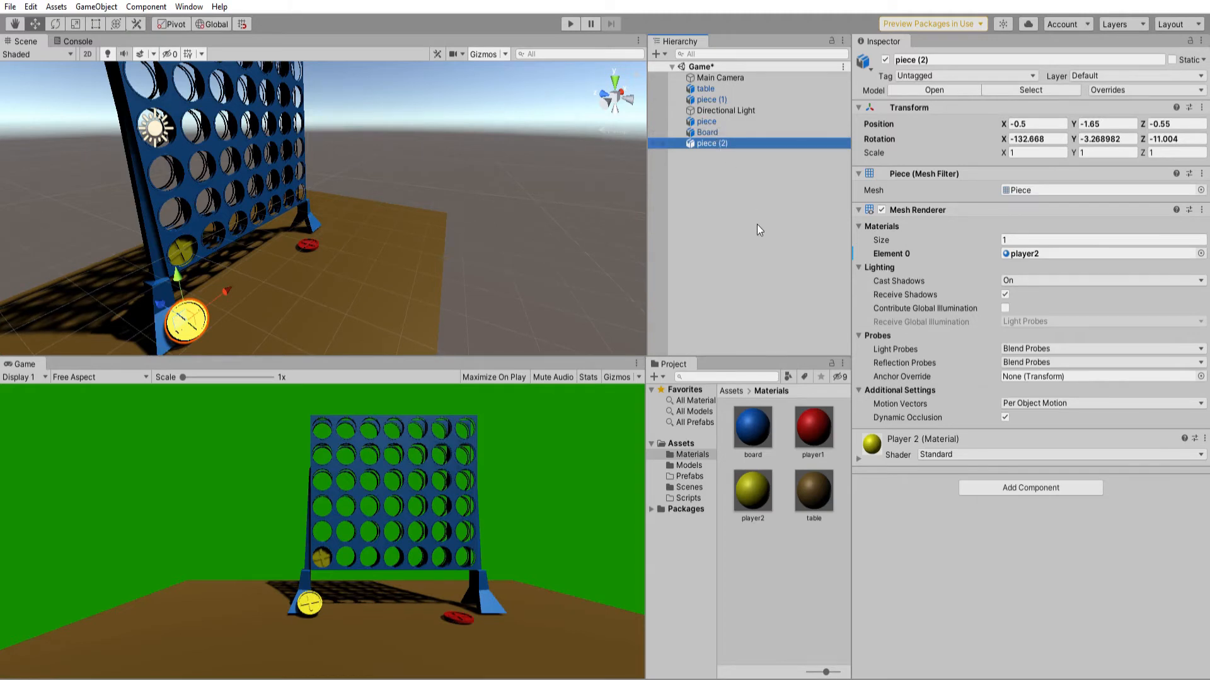
key("ctrl+d")
left_click_drag(228, 294, 415, 197)
key("f")
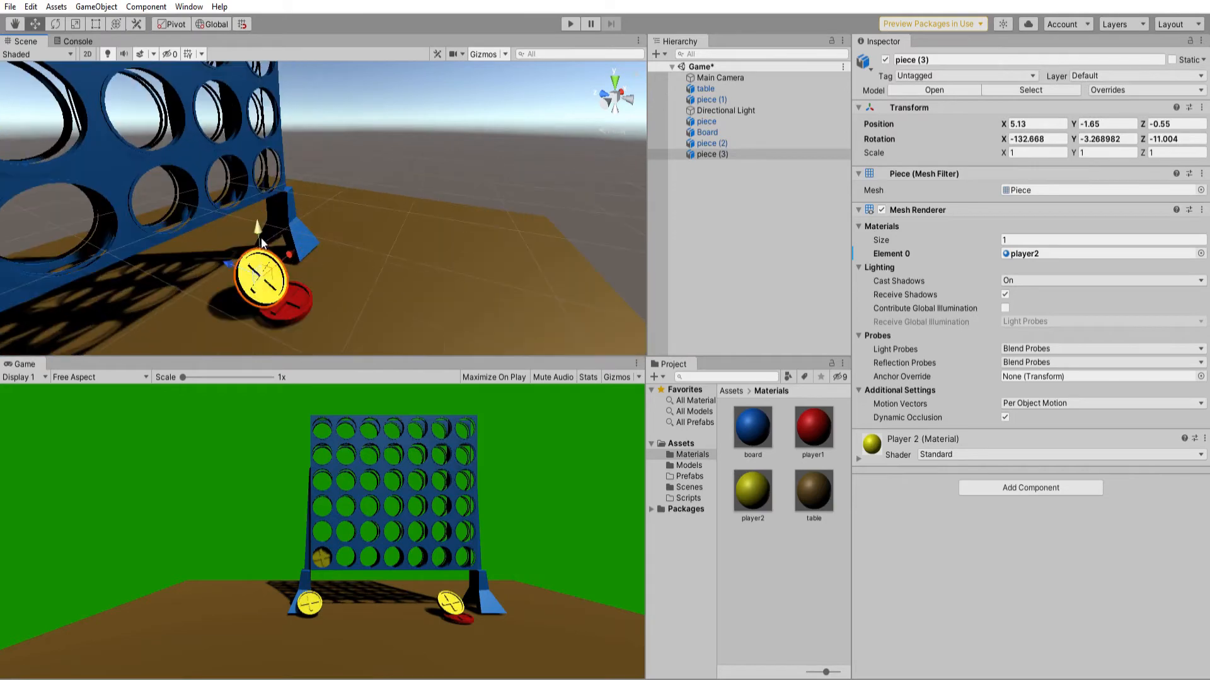
Move the duplicated yellow piece next to the red one, to X 5.632, Y -1.81 and Z -1.58.
left_click_drag(296, 234, 340, 259, "alt")
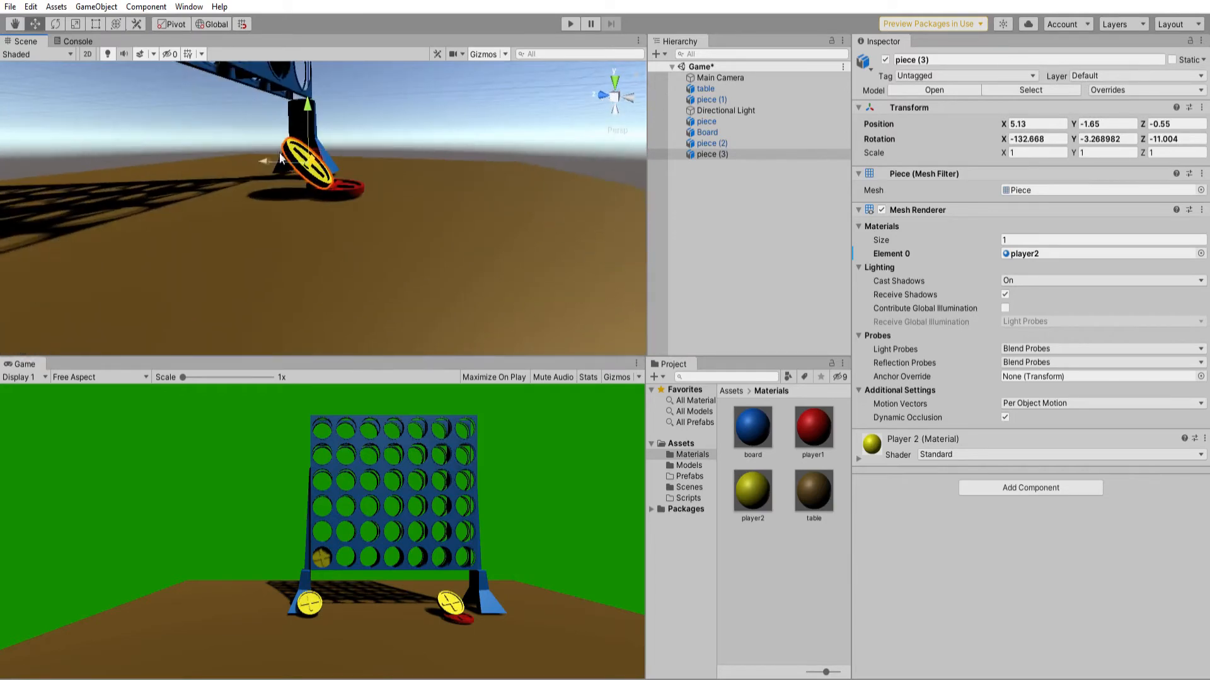
left_click_drag(265, 157, 487, 224)
middle_click_drag(488, 224, 493, 202)
key("f")
key("w")
left_click_drag(275, 140, 309, 141)
right_click_drag(176, 130, 190, 174)
mouse_move(257, 151)
middle_mouse_down()
mouse_move(257, 161)
mouse_move(253, 151)
middle_mouse_up()
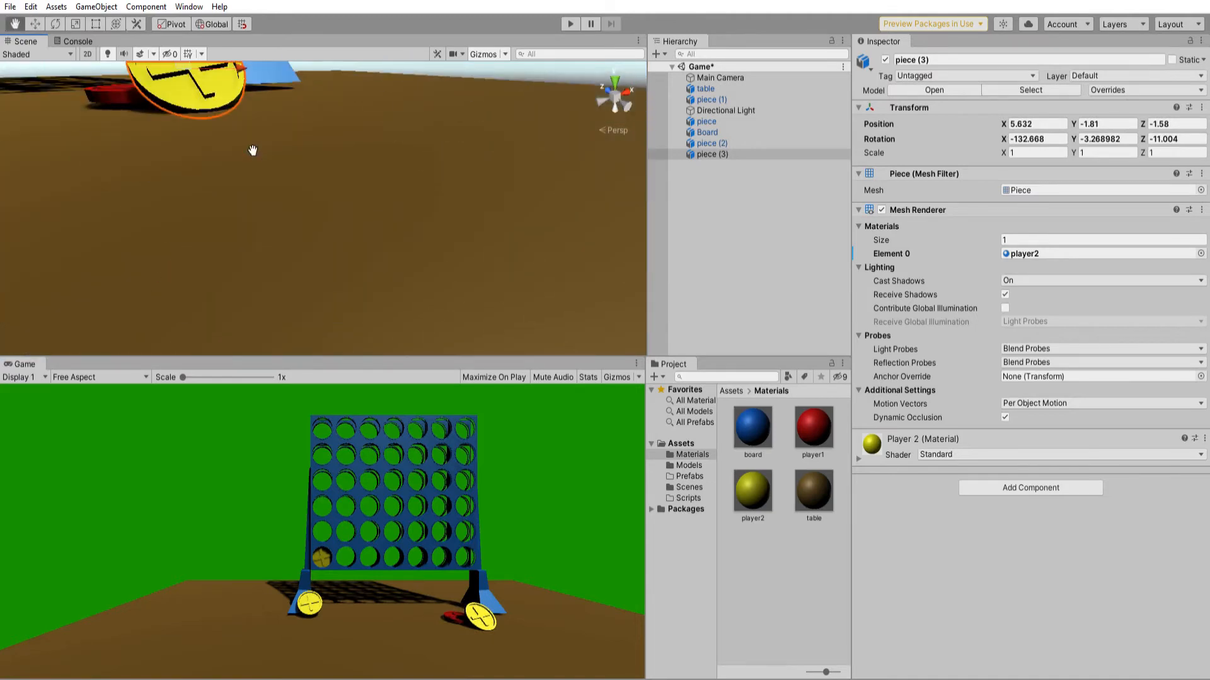
Duplicate the red piece lying on the table and move the copy beside the board's foot, to X 8.31 and Z -0.07.
scroll(247, 140, "down", 3)
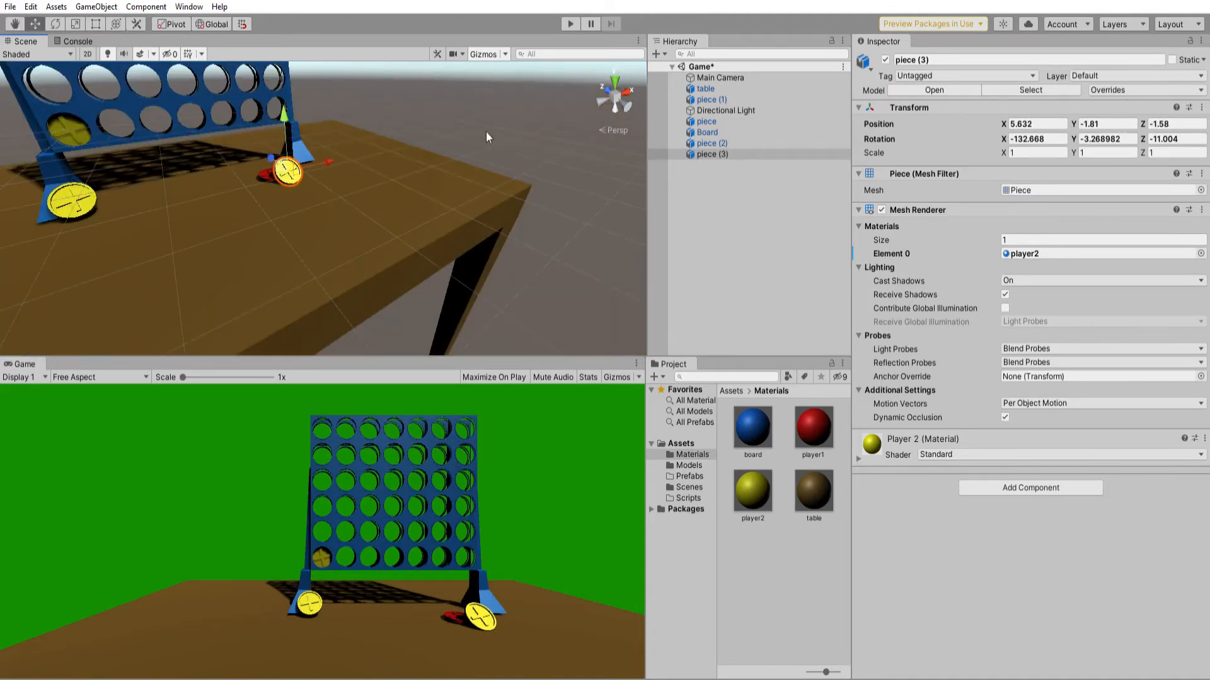
left_click(702, 141)
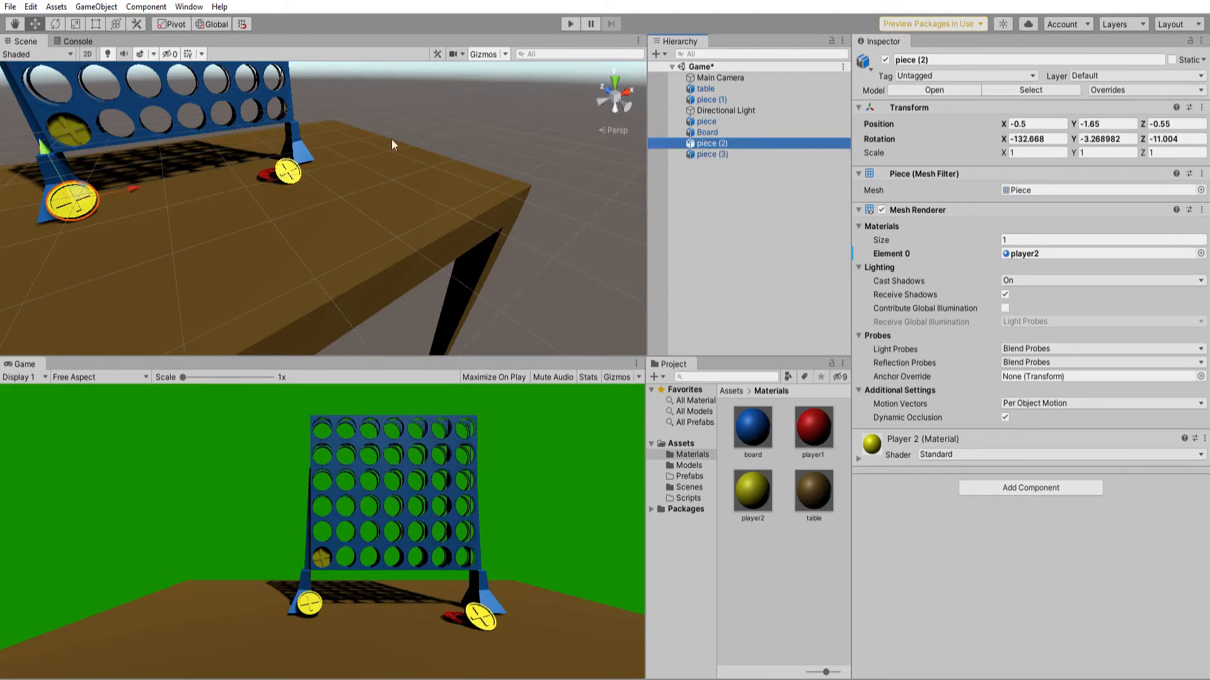
left_click(270, 169)
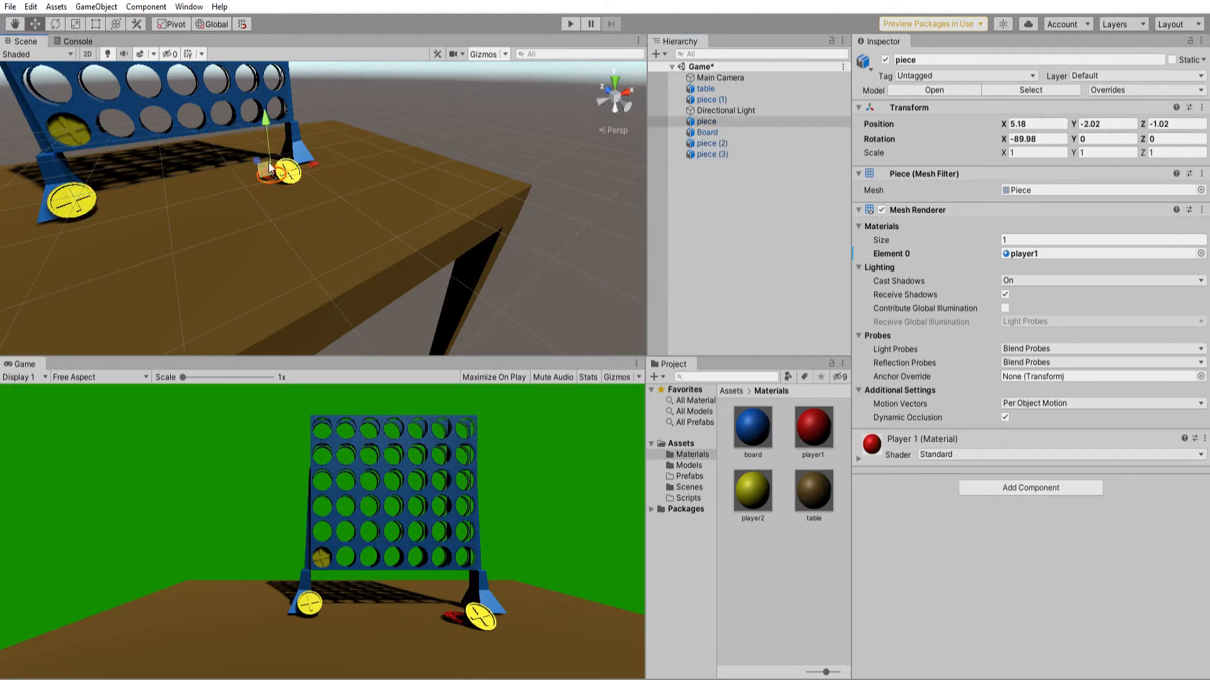
left_click(715, 121)
key("ctrl+d")
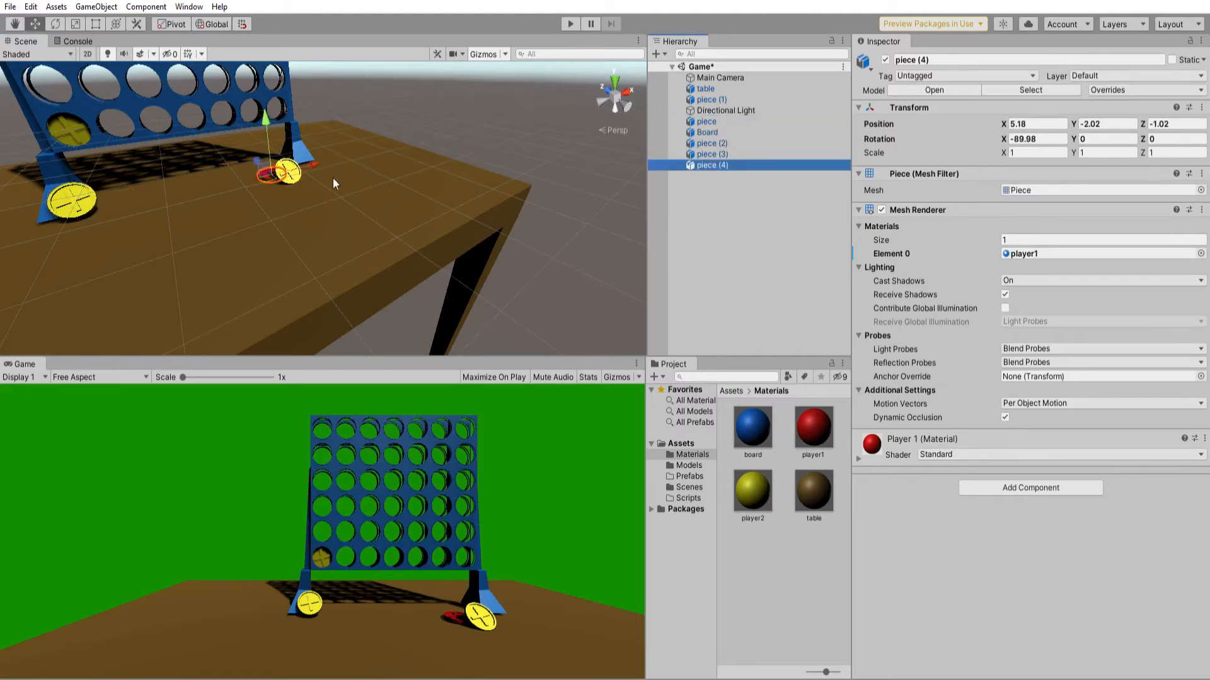
left_click_drag(308, 156, 431, 141)
middle_click_drag(431, 141, 420, 166)
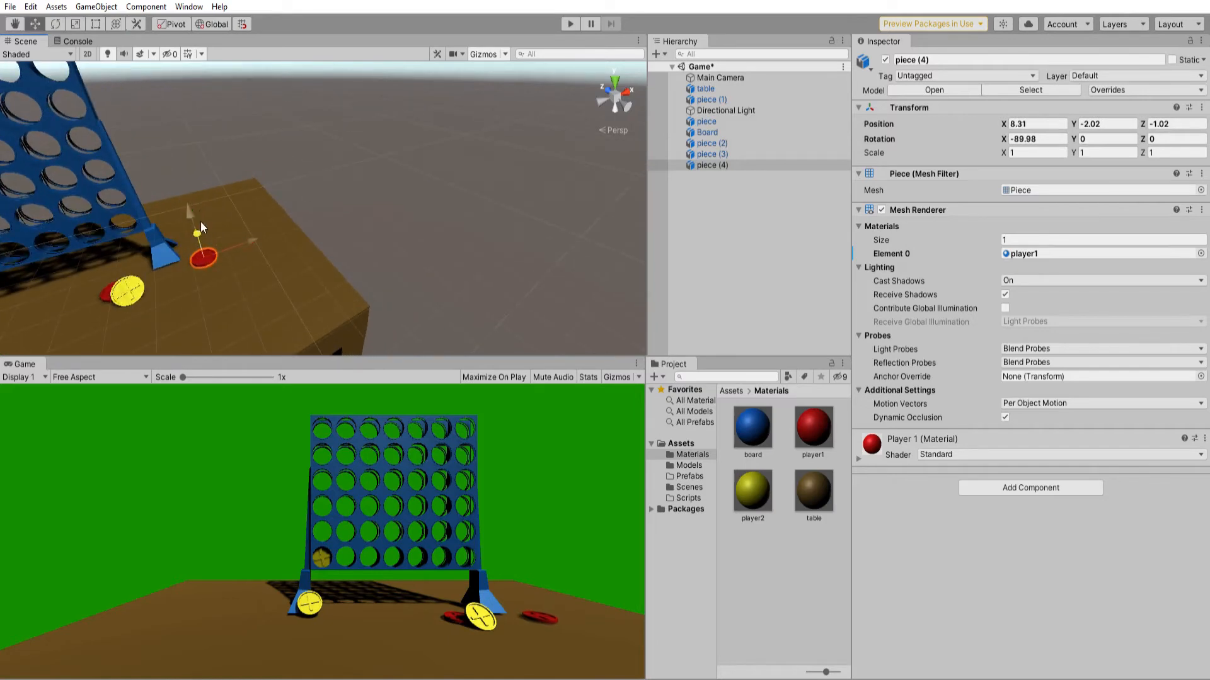
left_click_drag(200, 222, 192, 196)
Tilt the duplicated red piece so its rotation is about X -42.914, Y 90 and Z -90.
key("e")
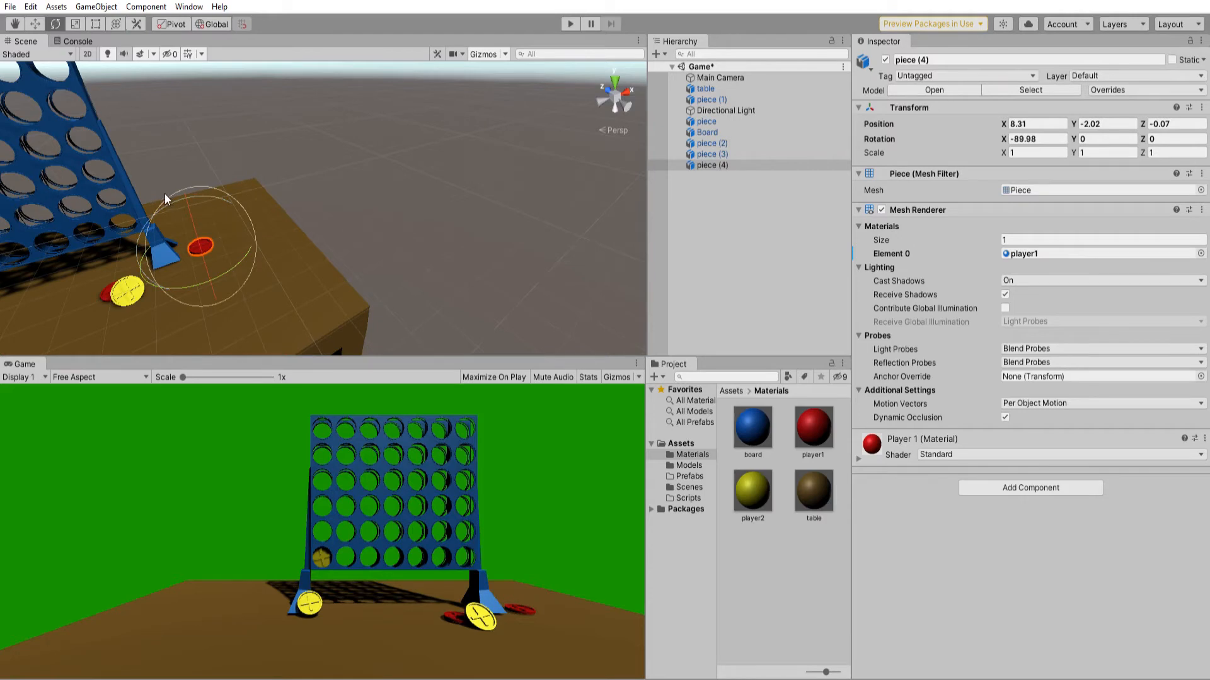
left_click_drag(164, 195, 254, 150)
right_click_drag(156, 303, 188, 286)
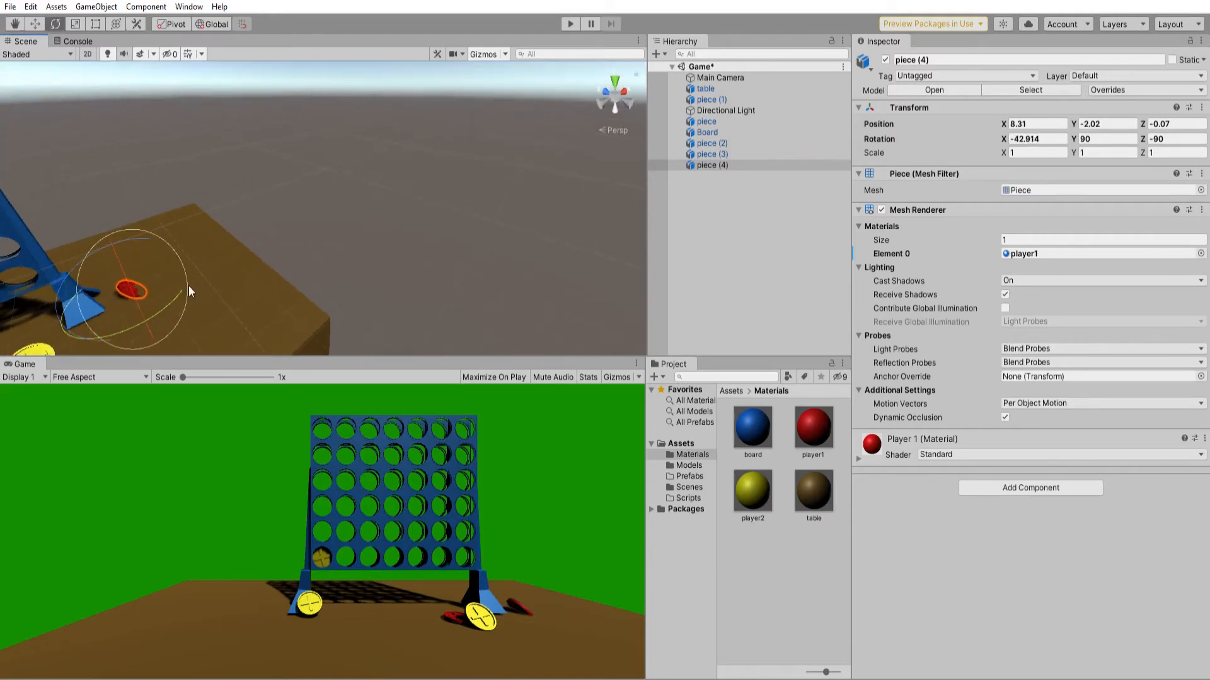
middle_click_drag(188, 285, 242, 253)
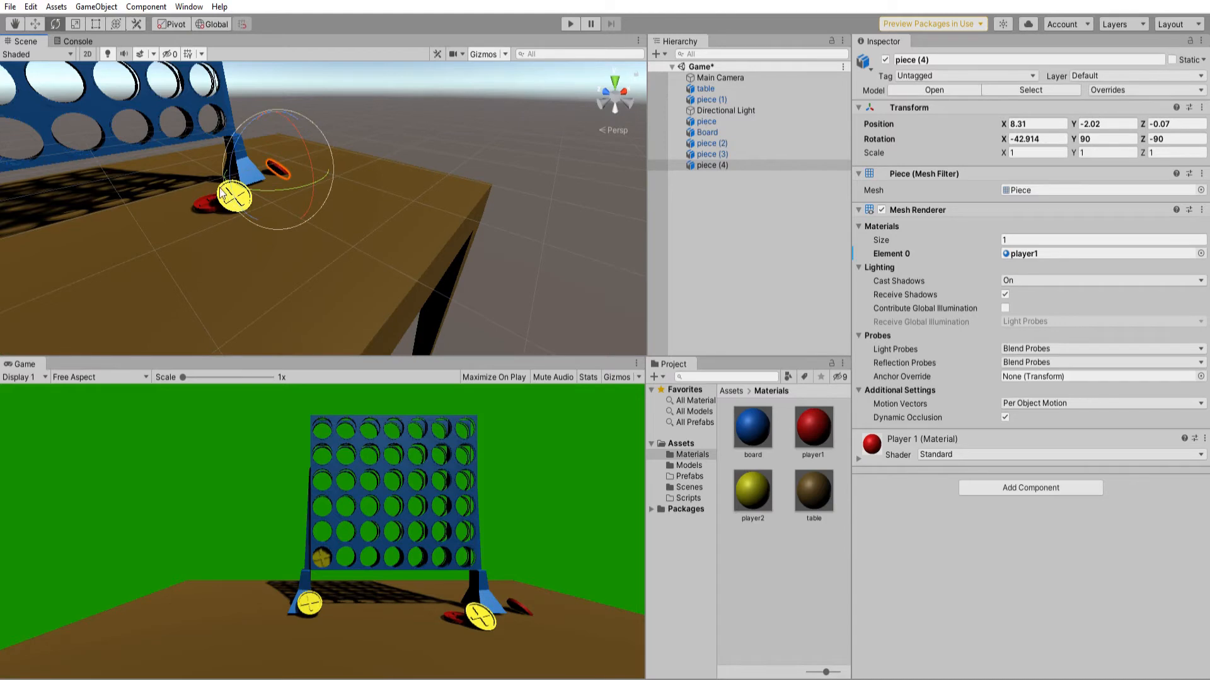
right_click_drag(392, 179, 332, 183)
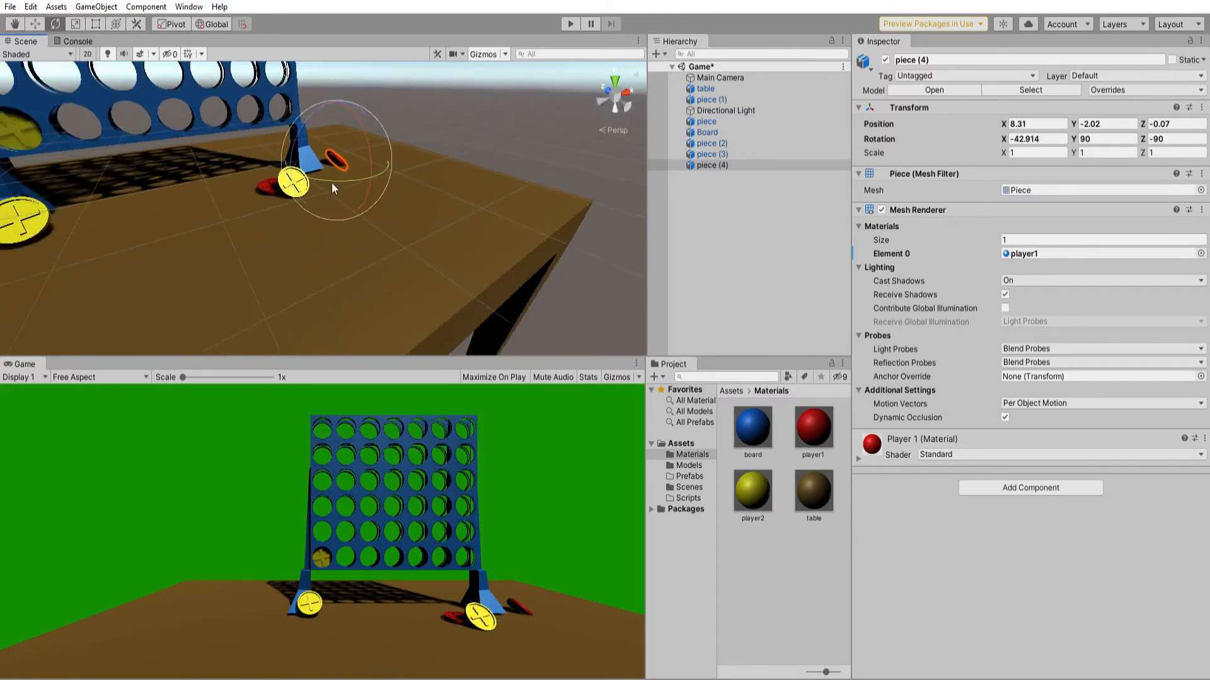
Move the tilted red piece against the outer side of the board's foot, to X 7.49 and Y -1.82.
left_click(35, 24)
left_click_drag(271, 154, 301, 180)
scroll(301, 180, "up", 3)
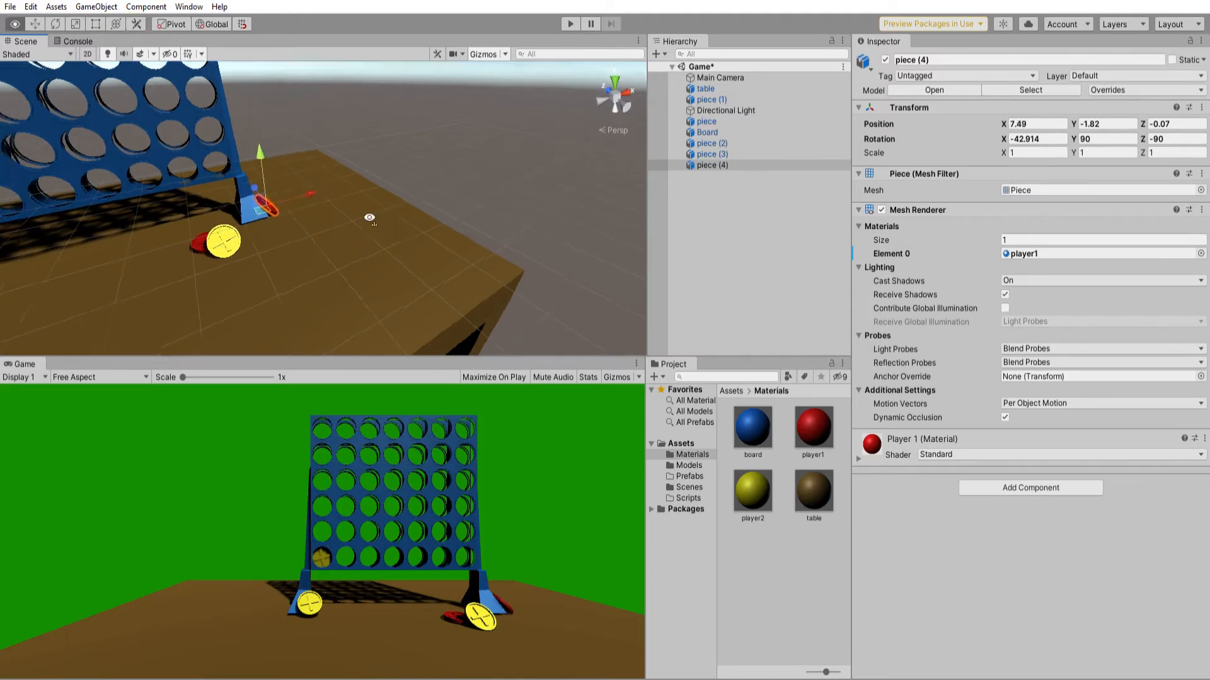
Turn the leaning red piece to about 122.805 on Y and shift it to Z -0.248 against the foot.
scroll(334, 196, "up", 3)
middle_click_drag(335, 181, 340, 199)
left_click(56, 24)
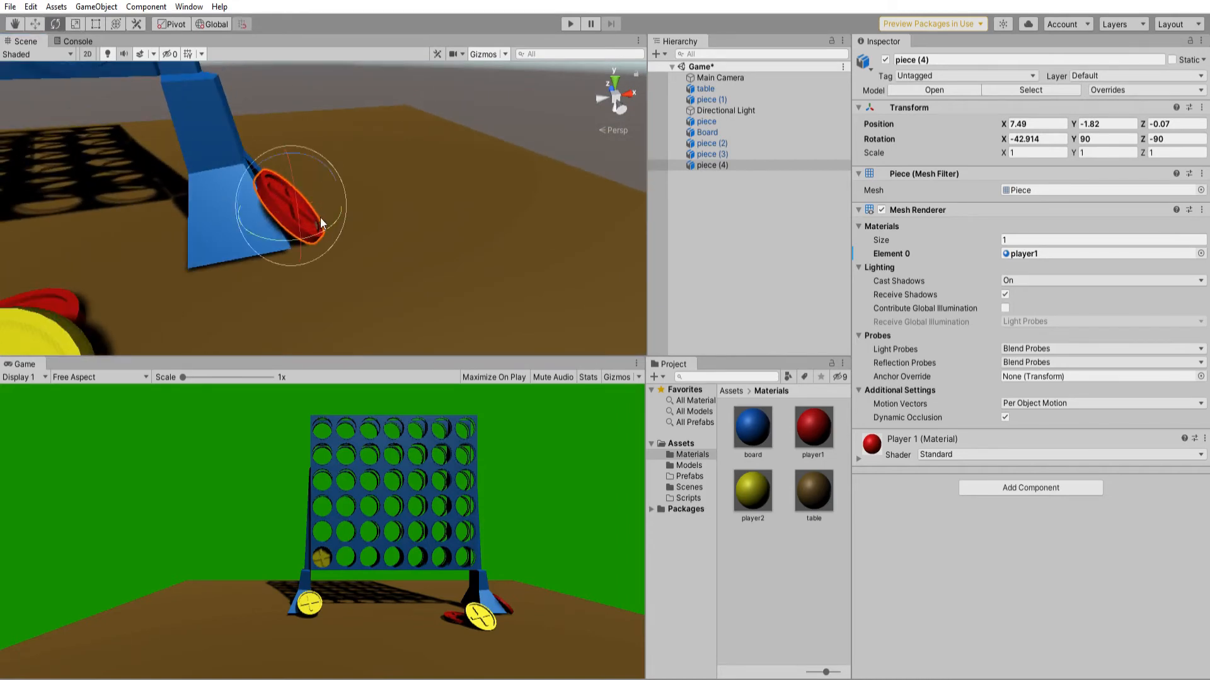
left_click_drag(320, 218, 274, 228)
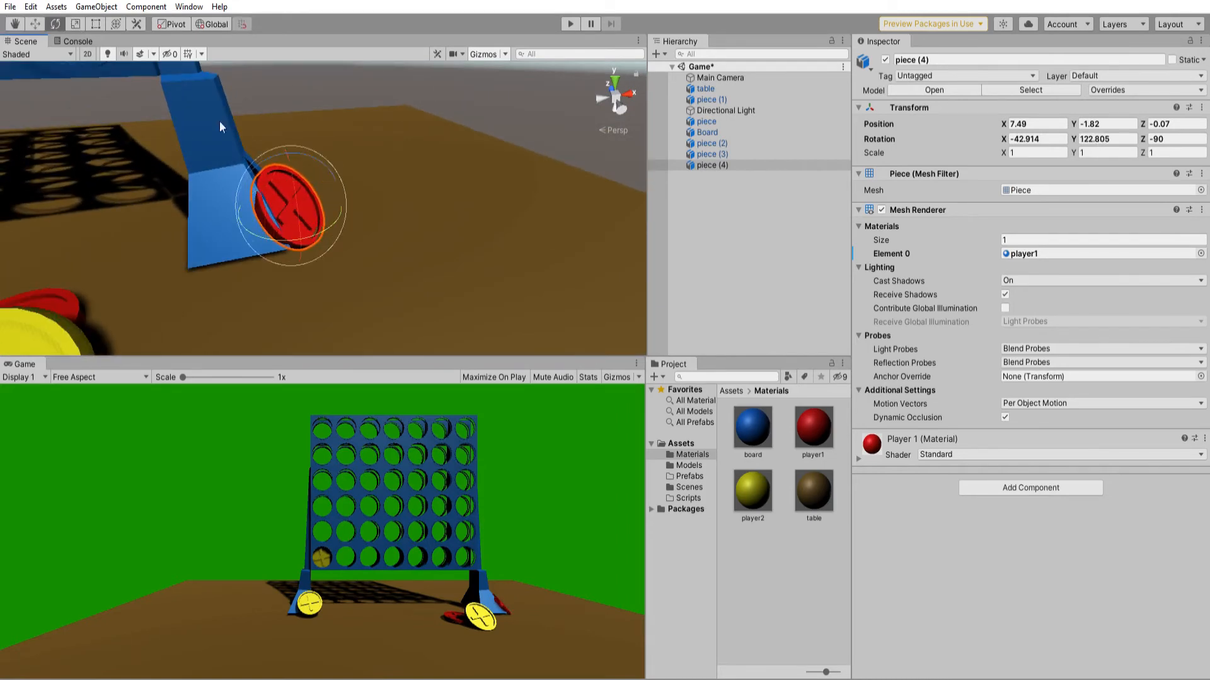
left_click(35, 24)
left_click_drag(278, 169, 280, 174)
scroll(349, 249, "down", 5)
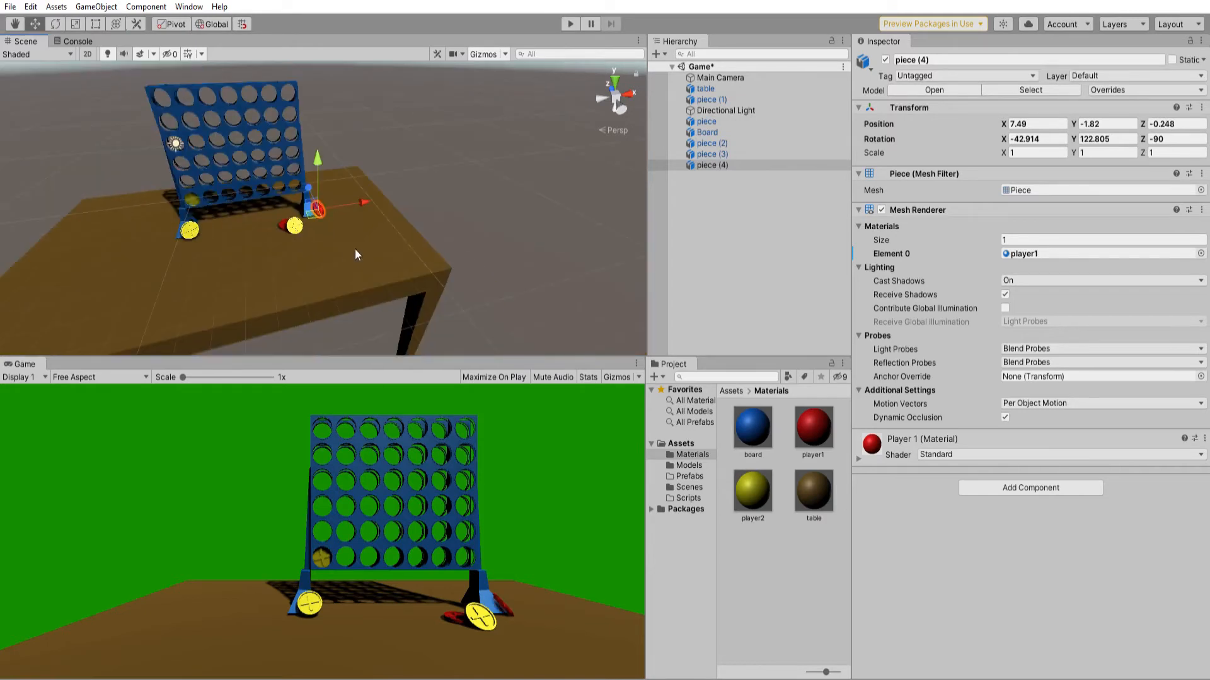
Pull the yellow piece out of the board's lowest row and delete it from the scene.
left_click(191, 182)
left_click_drag(159, 248, 165, 222, "alt")
left_click_drag(128, 271, 240, 269)
left_click_drag(174, 214, 171, 202)
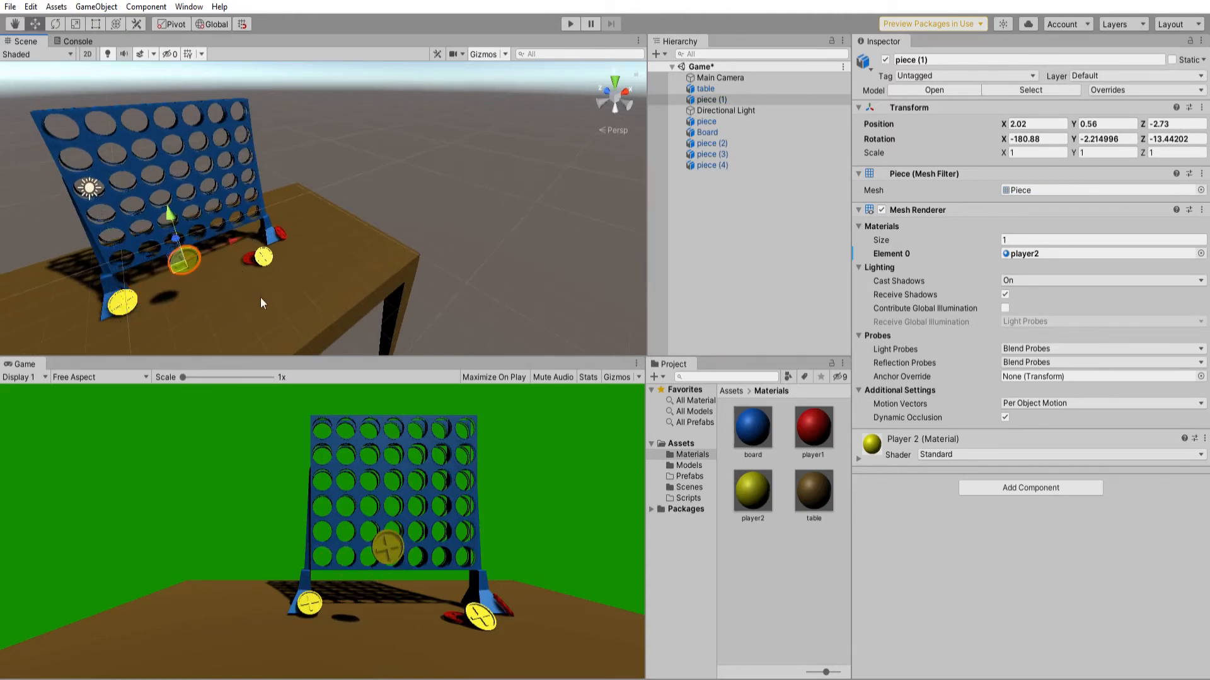
left_click_drag(195, 293, 278, 246, "alt")
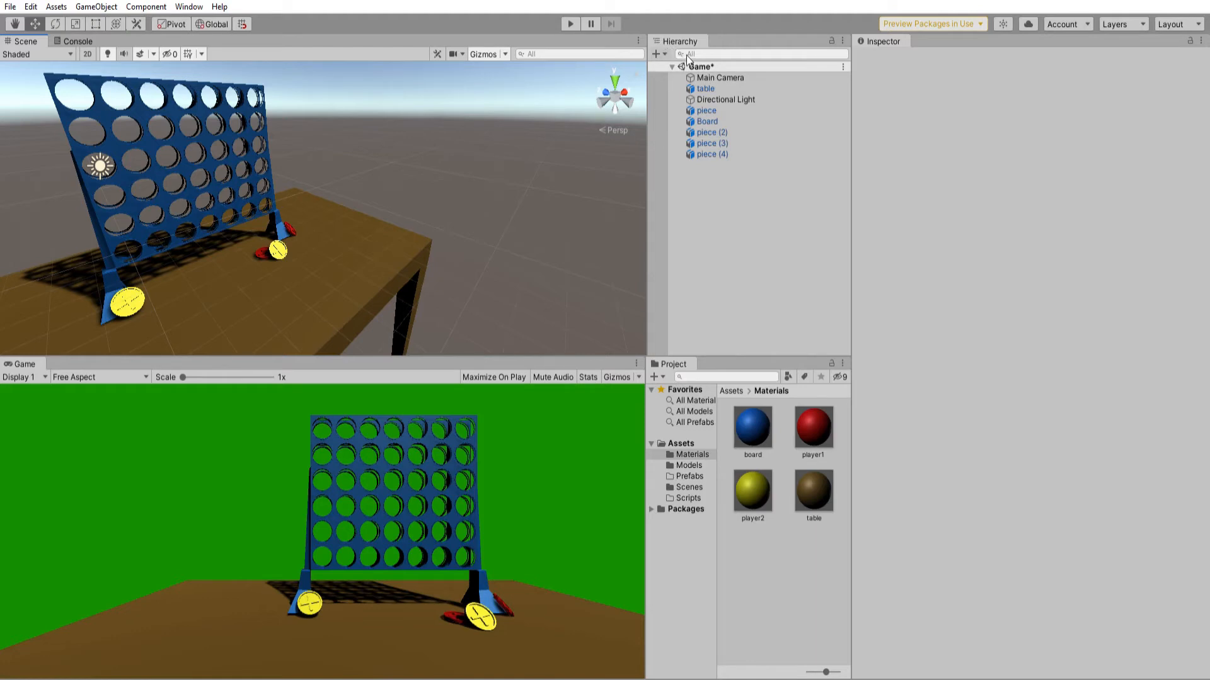
Create an empty game object in the scene and name it Decoration Pieces.
key("ctrl+shift+n")
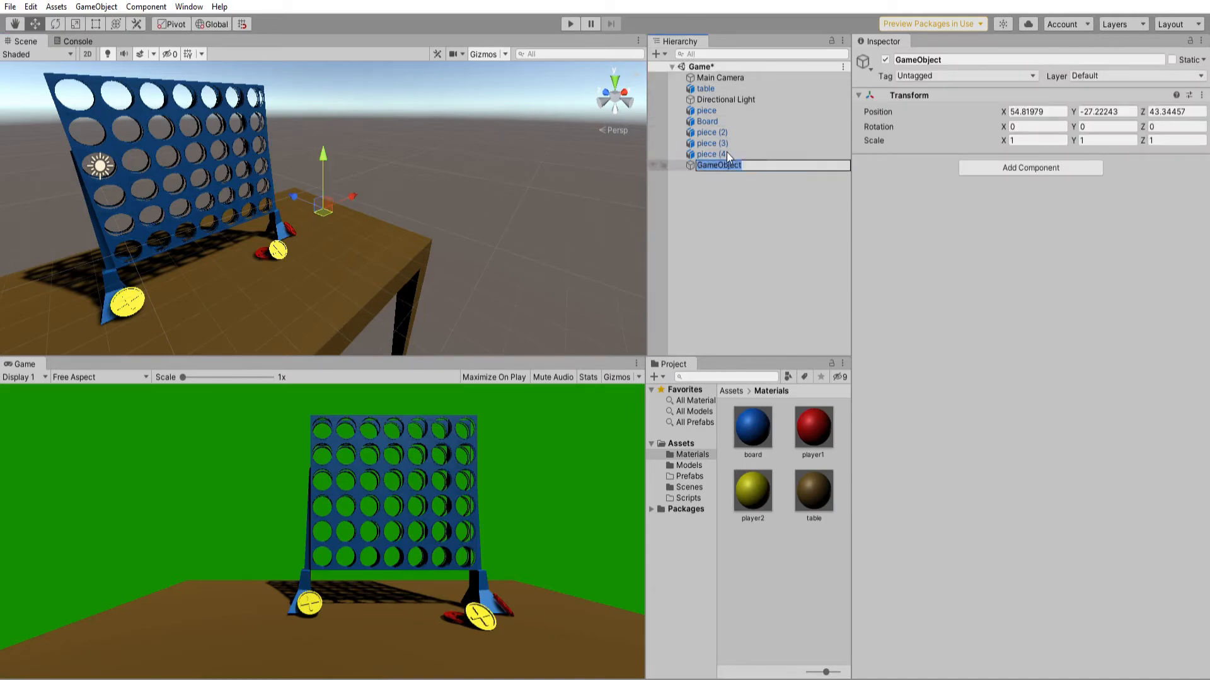
key("F2")
type("Decoration Pieces")
key("Return")
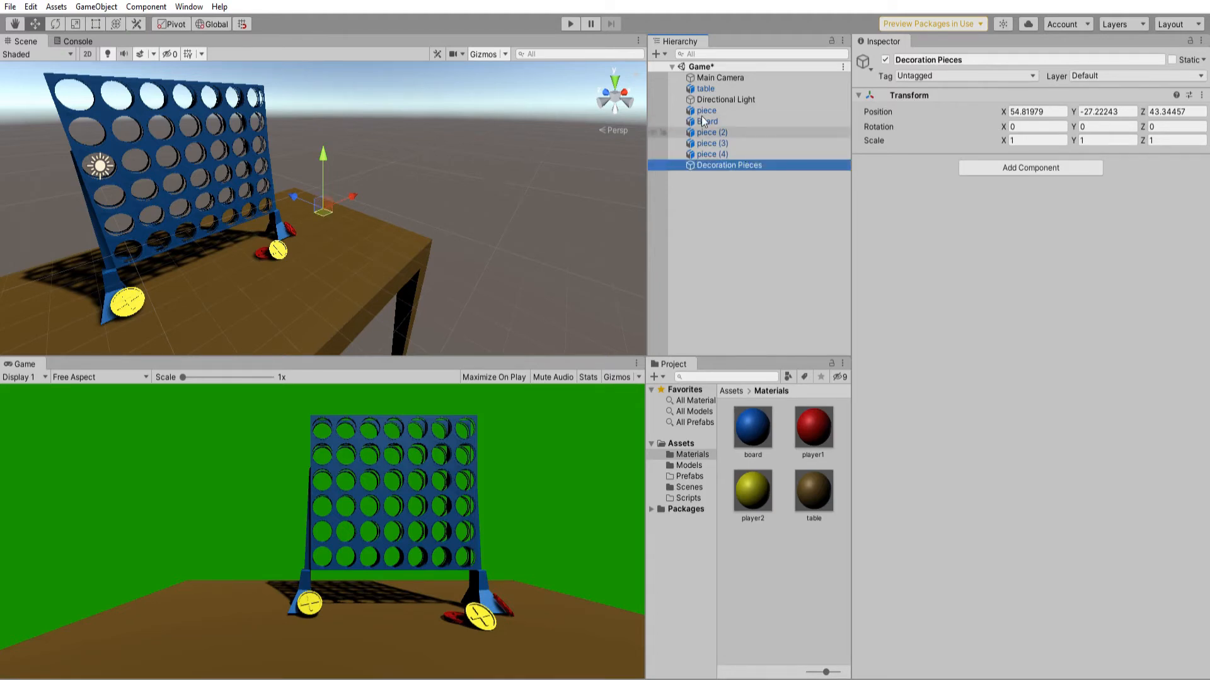
Group all four remaining red and yellow pieces under the Decoration Pieces object and collapse the group.
left_click(703, 133)
left_click(711, 144, "ctrl")
left_click(713, 154, "ctrl")
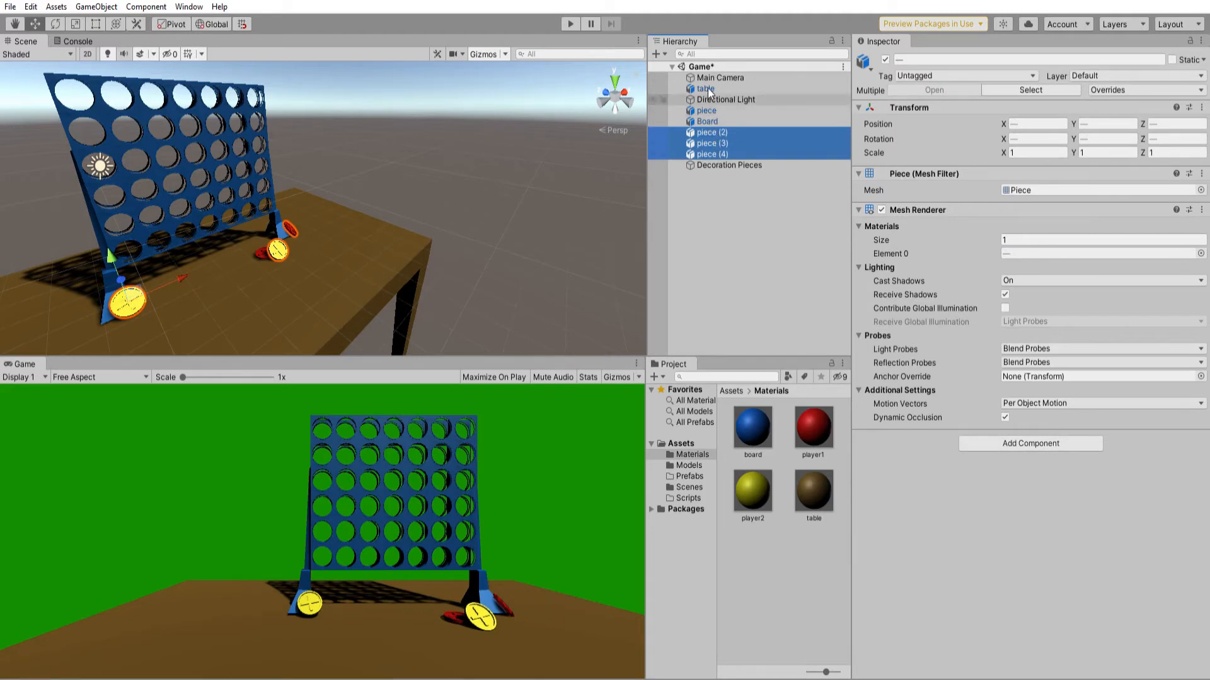
left_click(707, 110, "ctrl")
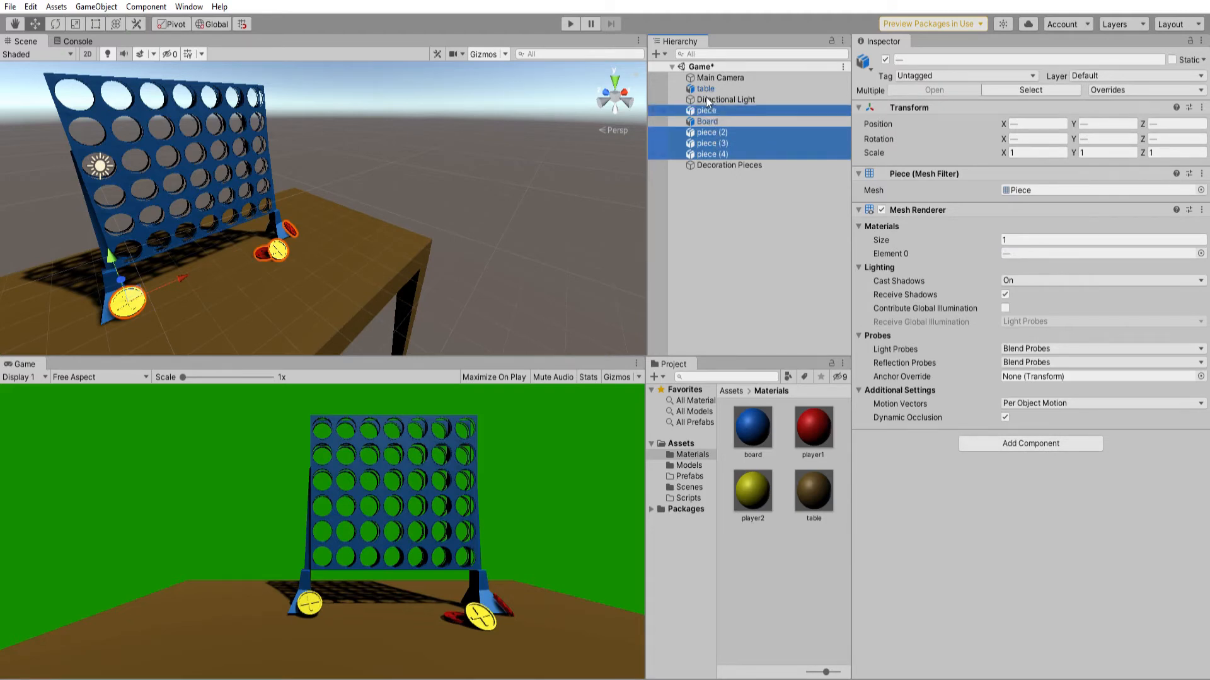
left_click_drag(706, 109, 734, 165)
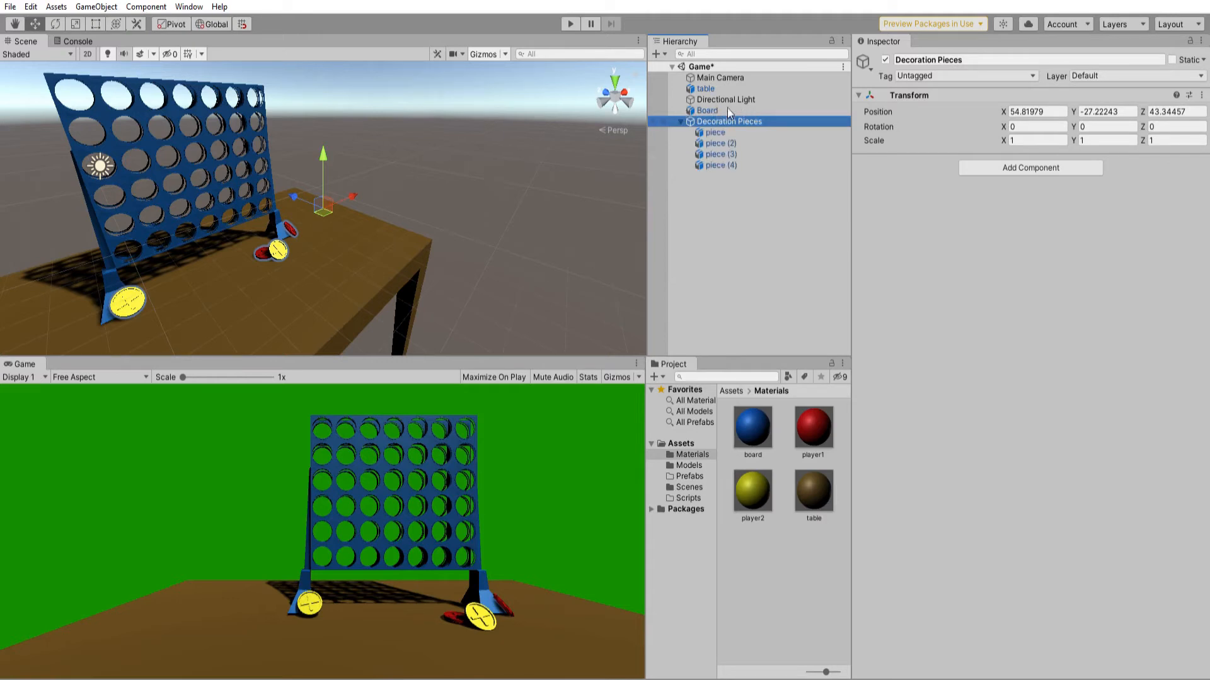
left_click(681, 121)
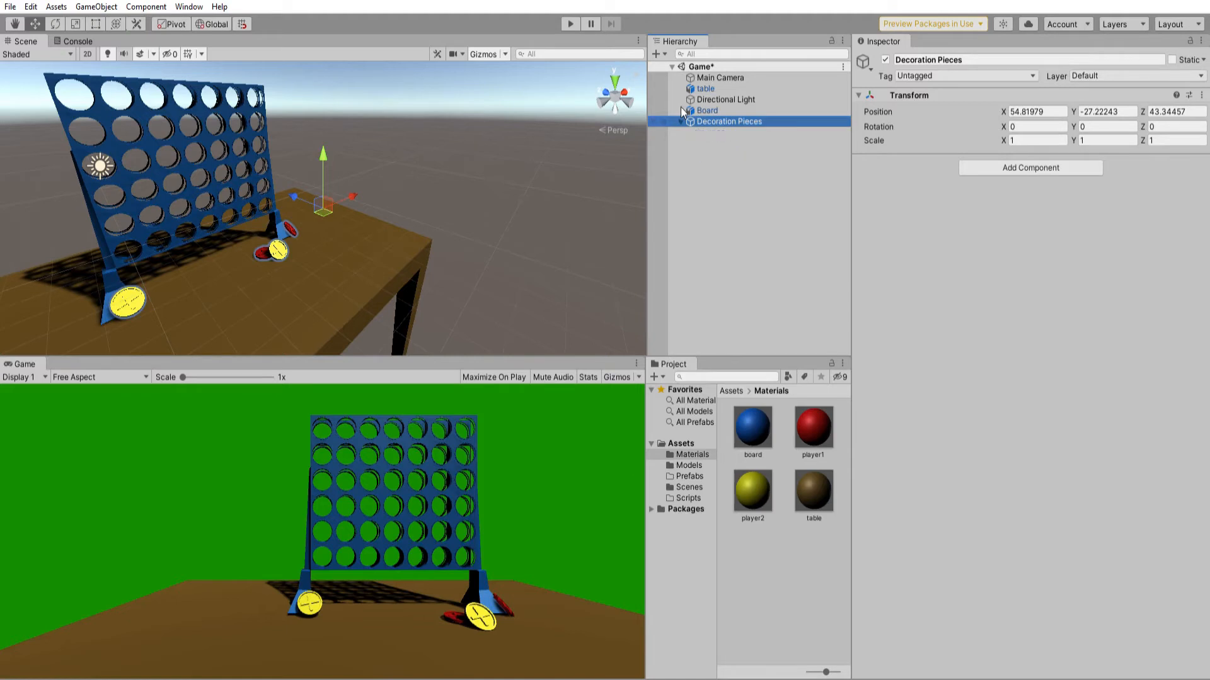
left_click(757, 172)
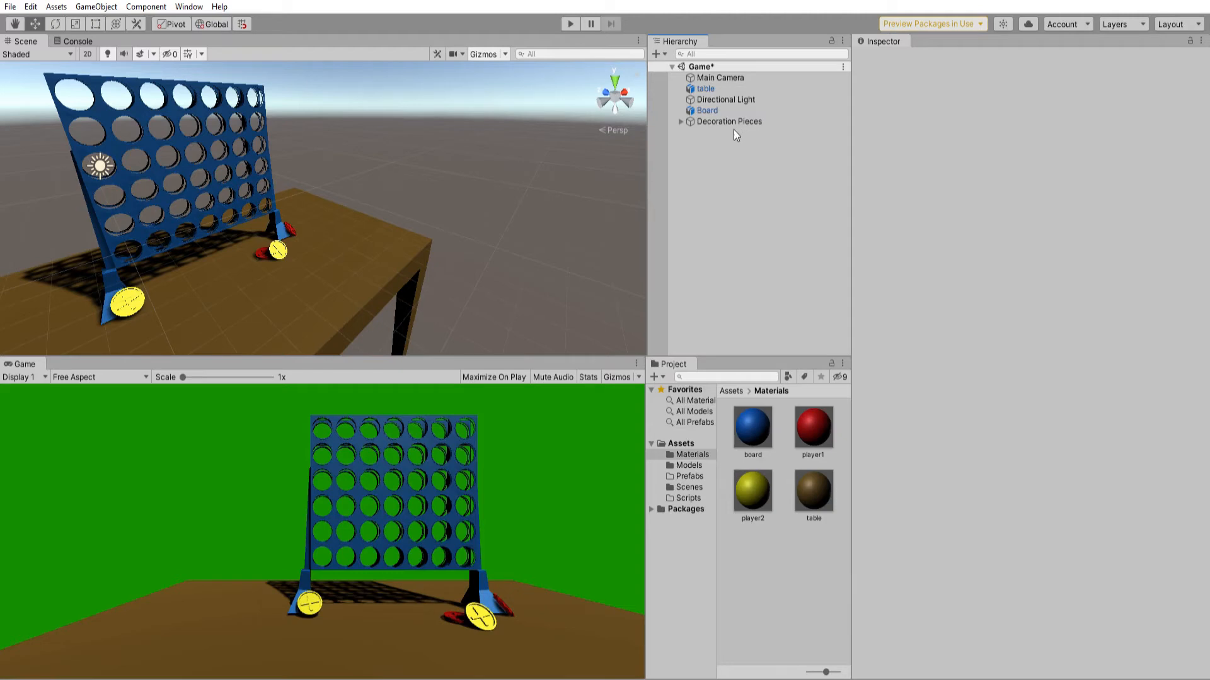
Move the Main Camera to X 3 and Y 3.45 so it is centered in front of the board.
left_click(717, 76)
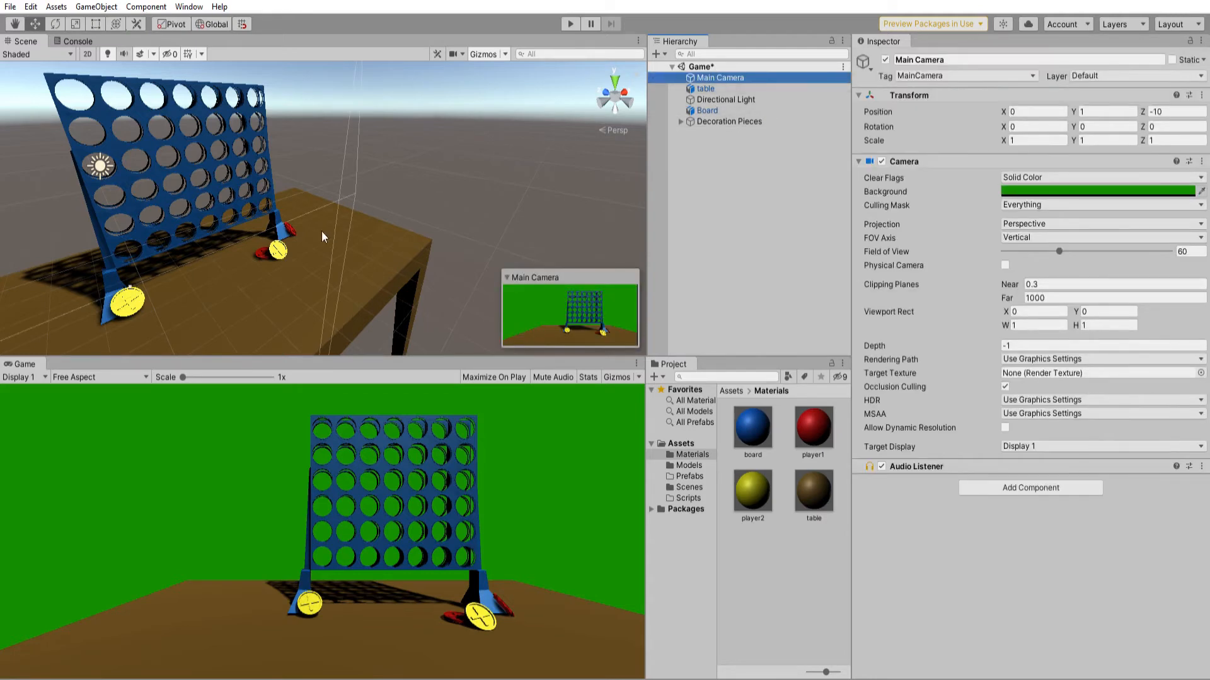
scroll(322, 237, "down", 5)
left_click_drag(320, 236, 393, 259, "alt")
scroll(342, 237, "up", 3)
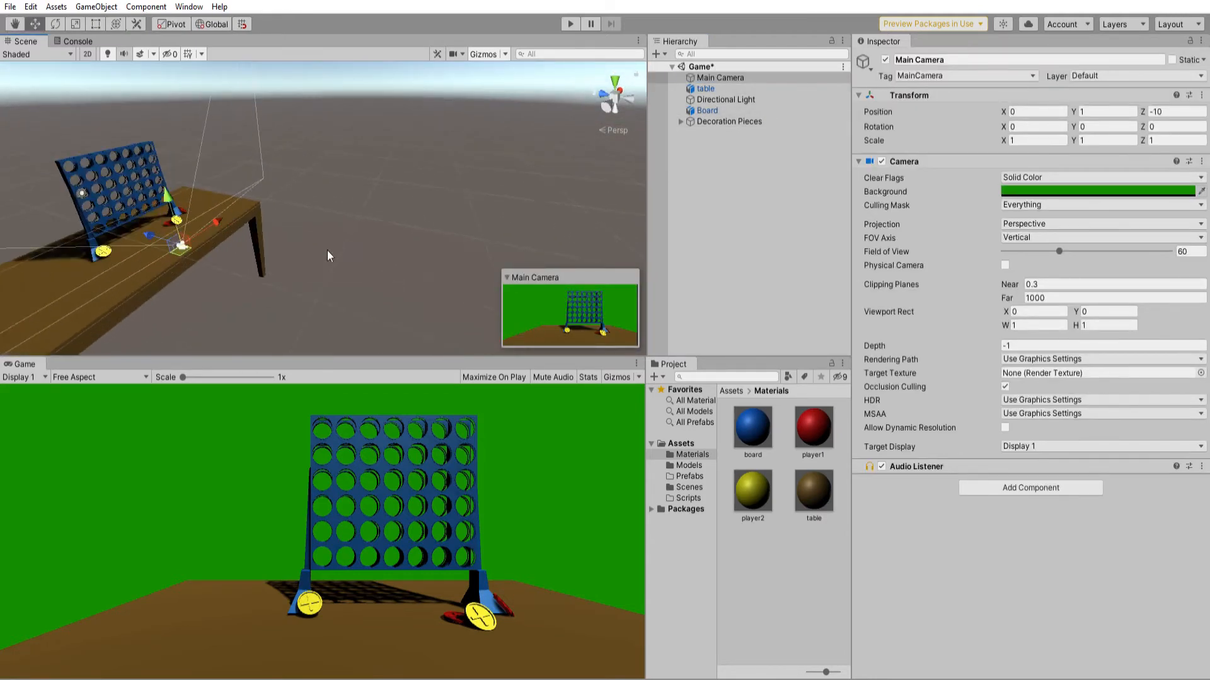
left_click_drag(185, 185, 240, 202, "alt")
middle_click_drag(240, 203, 273, 219)
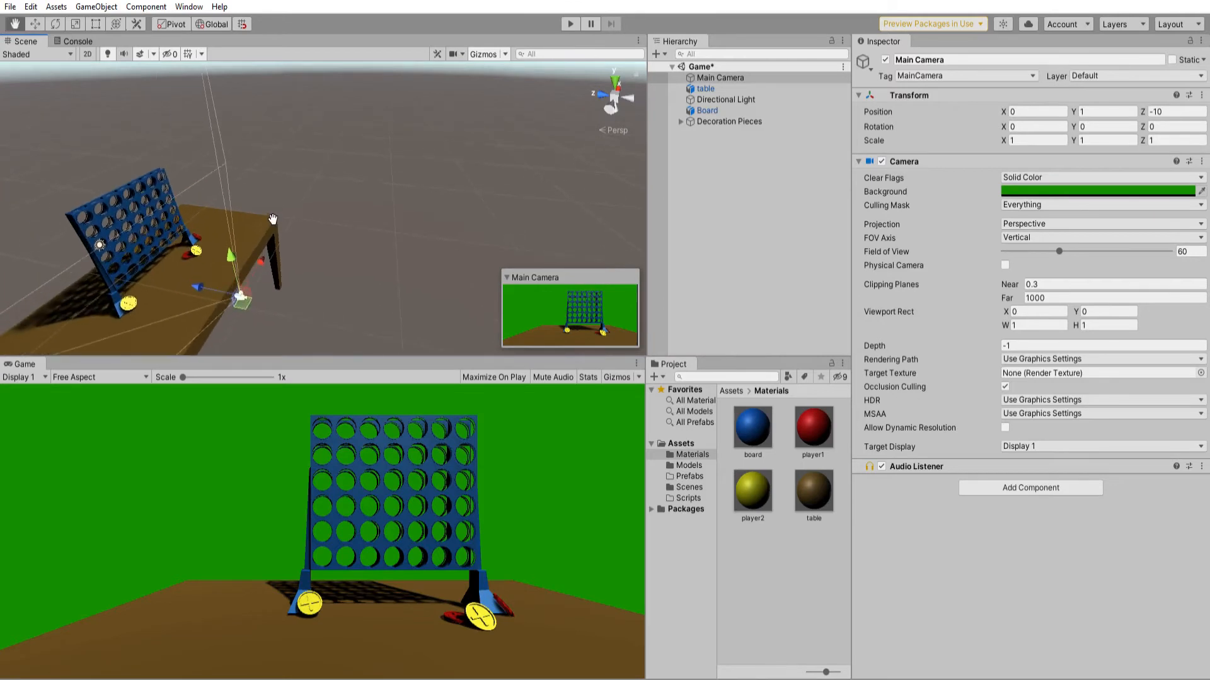
key("w")
left_click_drag(260, 261, 240, 182)
Tilt the Main Camera down to 14.195 on X and raise it to Y 4.02.
left_click(55, 23)
right_click_drag(309, 230, 362, 189)
left_click_drag(294, 181, 271, 190)
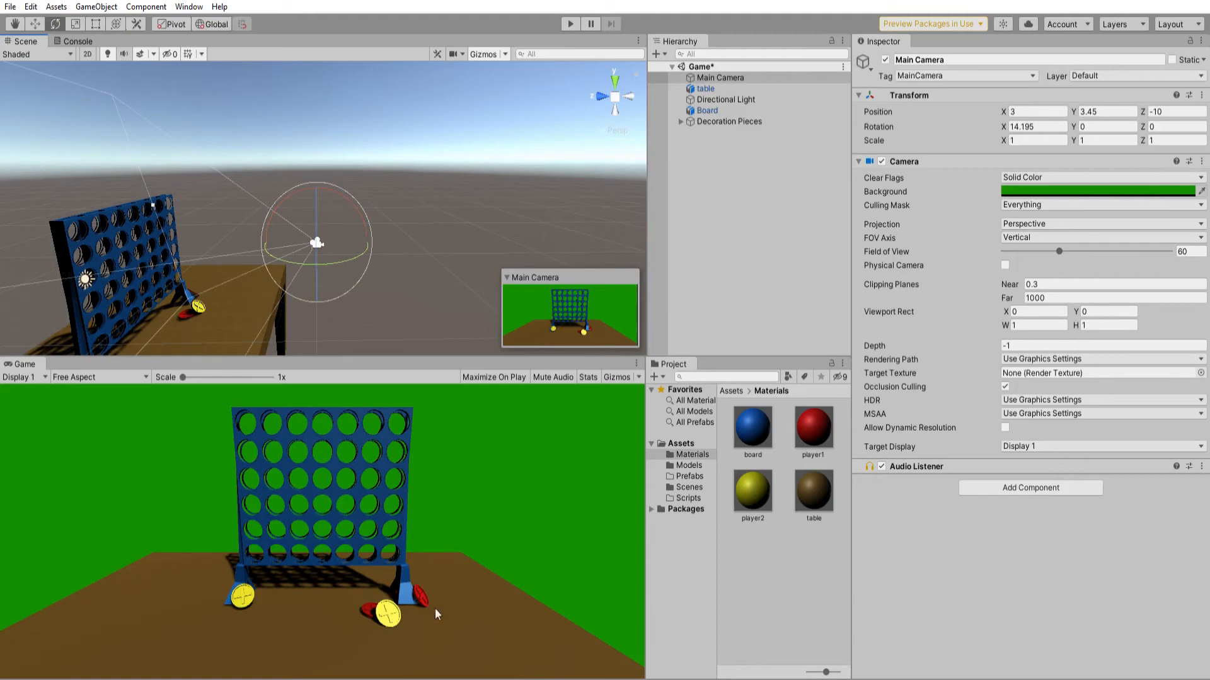
left_click(35, 24)
mouse_move(315, 188)
left_mouse_down()
mouse_move(316, 172)
mouse_move(319, 217)
mouse_move(317, 176)
left_mouse_up()
right_click_drag(380, 271, 364, 261)
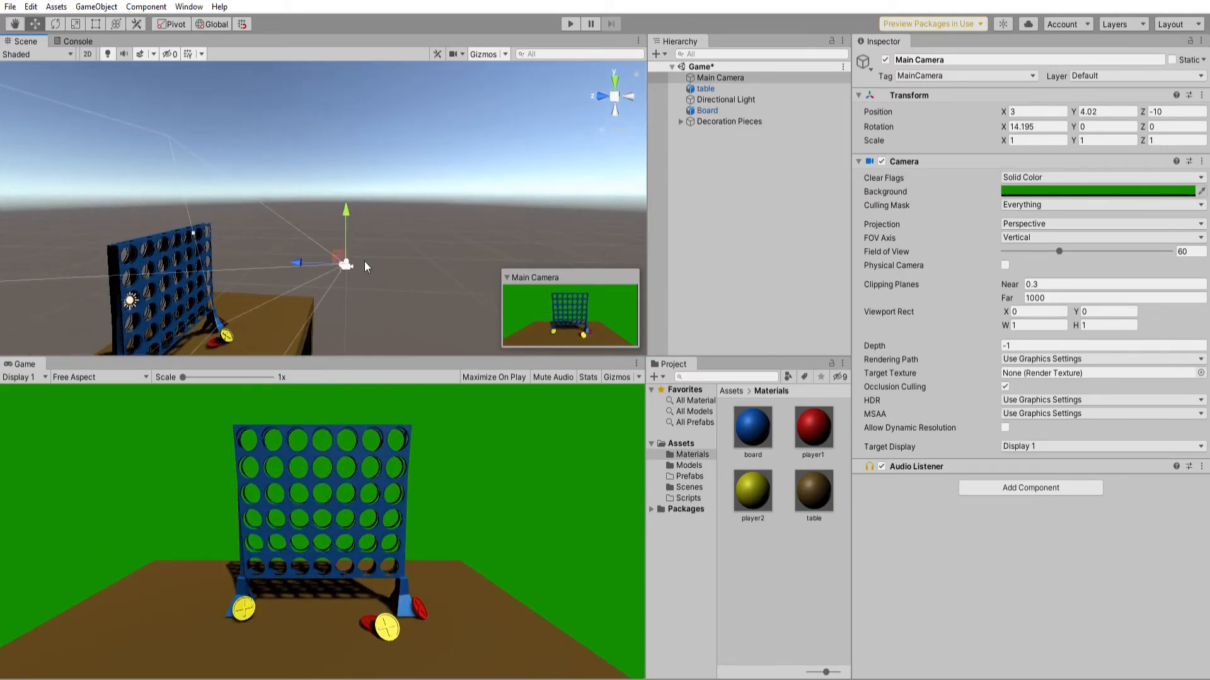
Try moving the Main Camera back from the board to Z -18.08.
middle_click_drag(364, 261, 374, 188)
left_click_drag(321, 126, 448, 160)
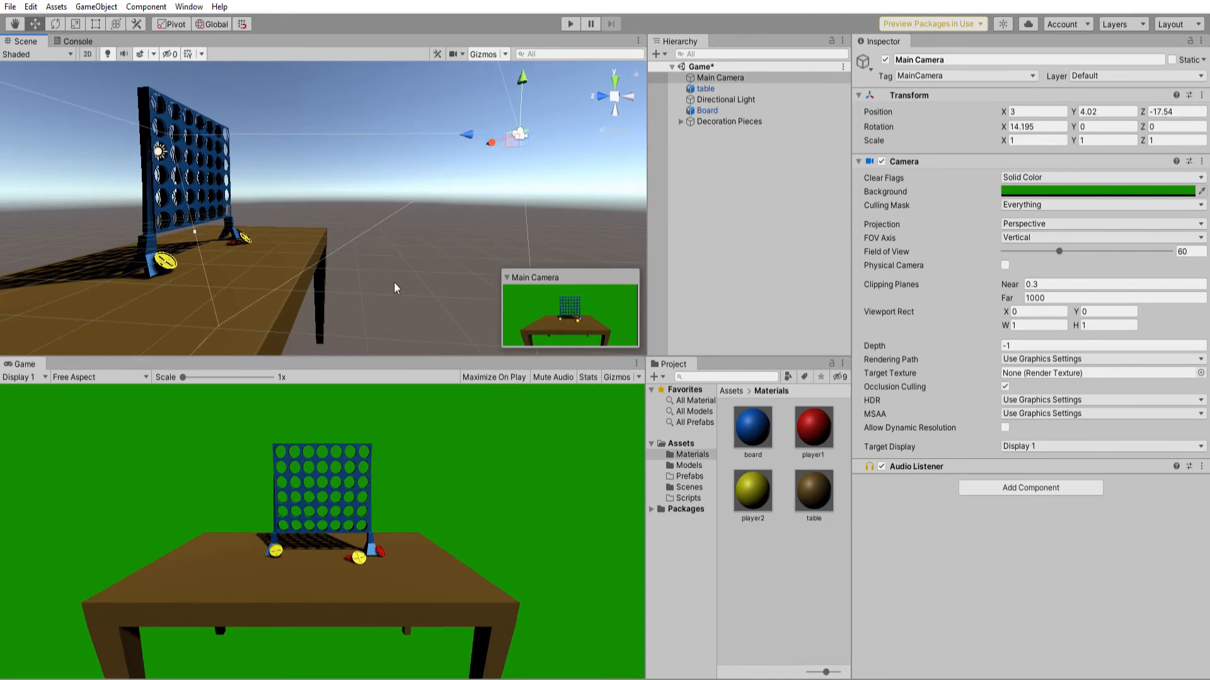
middle_click_drag(395, 282, 355, 276)
middle_click_drag(165, 172, 189, 179)
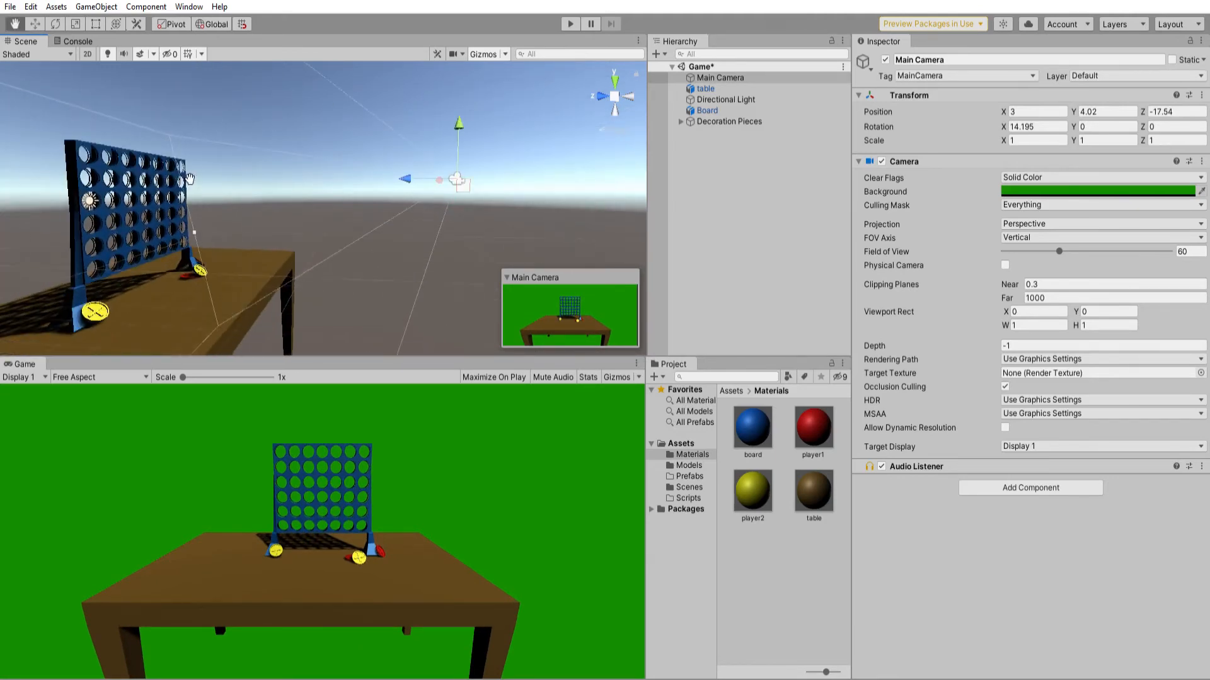
mouse_move(411, 179)
left_mouse_down()
mouse_move(231, 182)
mouse_move(243, 170)
mouse_move(387, 192)
mouse_move(419, 183)
left_mouse_up()
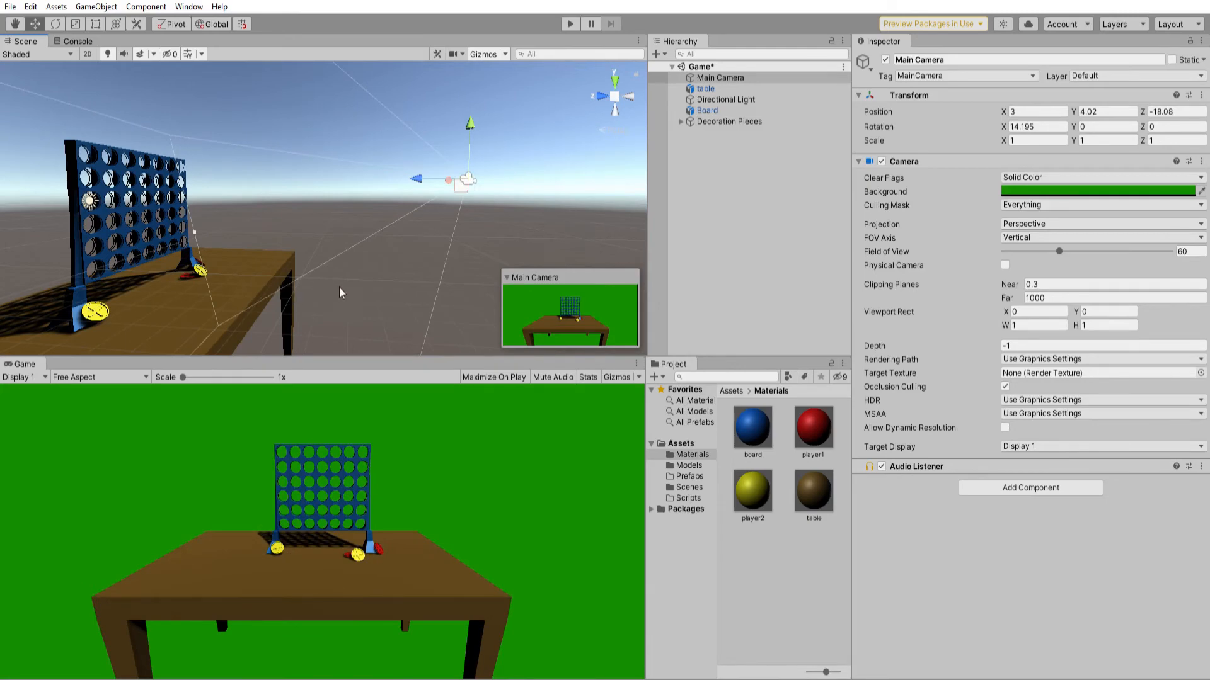
Bring the Main Camera closer to the board, to Z -9.02, and check its placement.
scroll(339, 287, "up", 5)
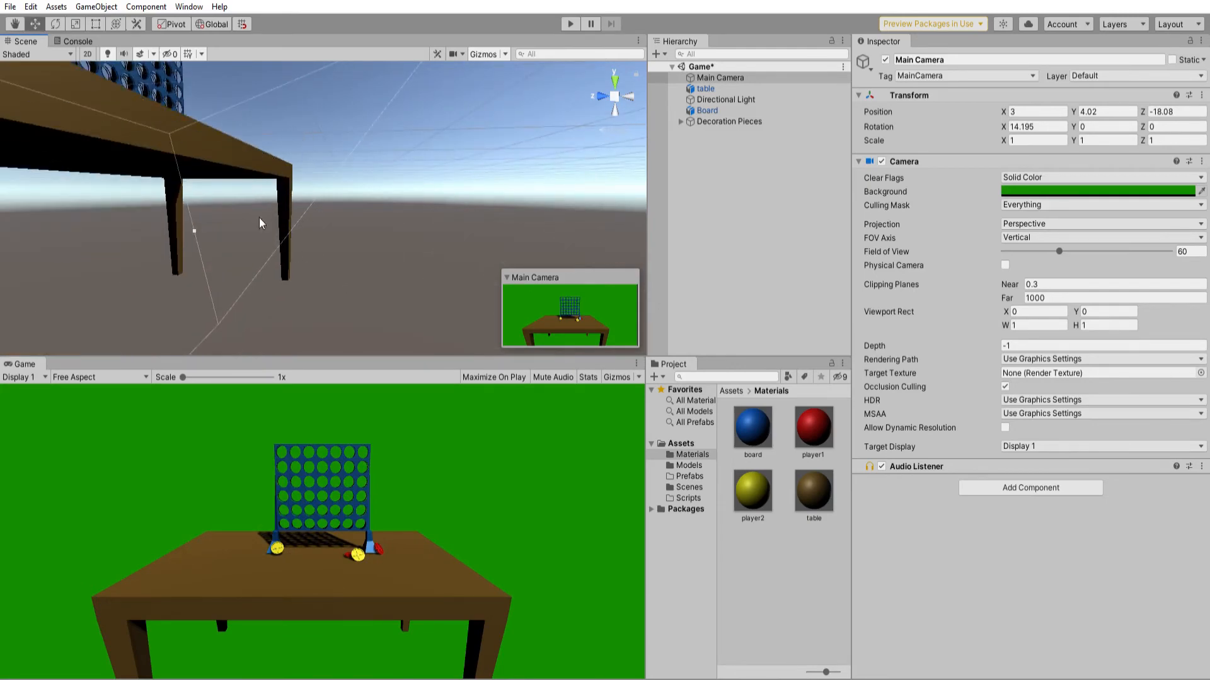
scroll(259, 217, "down", 5)
left_click_drag(448, 215, 277, 219)
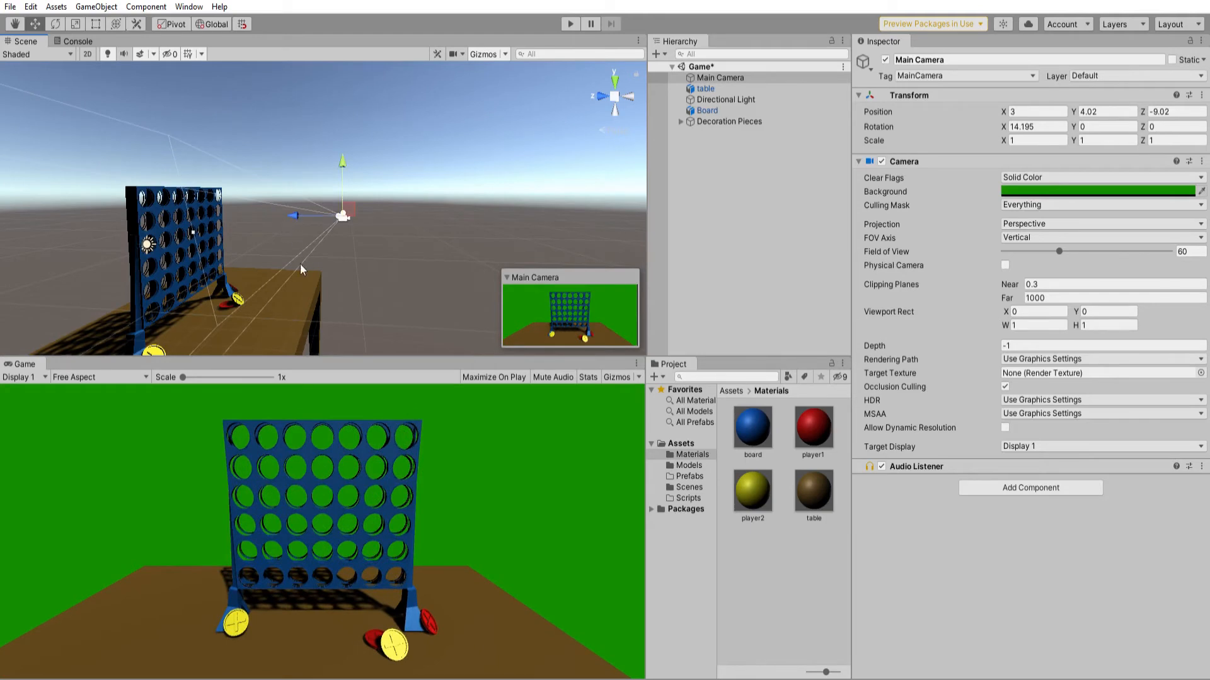
scroll(335, 286, "up", 5)
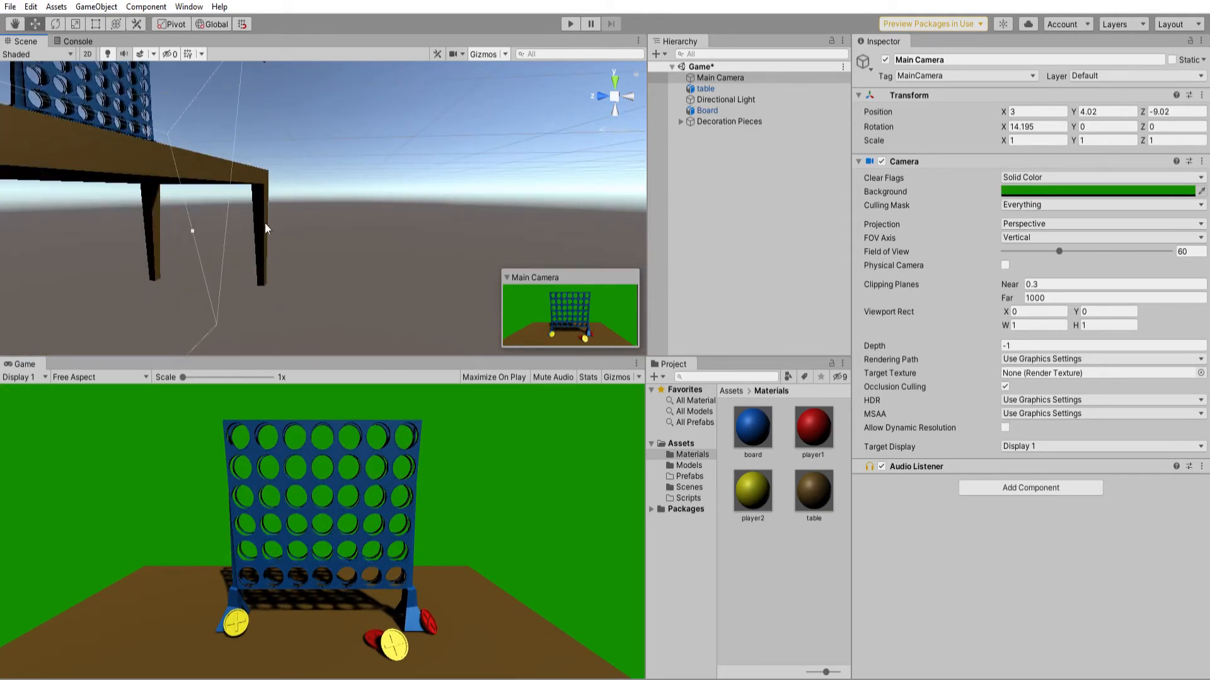
scroll(266, 224, "down", 5)
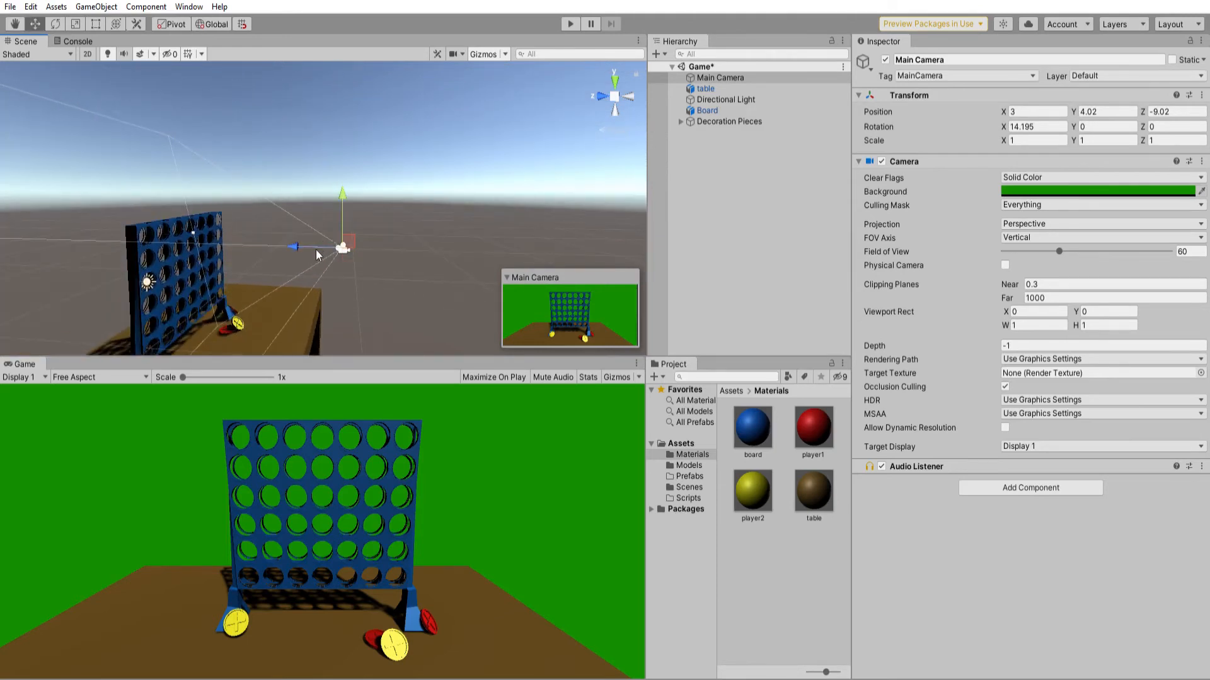
scroll(382, 253, "up", 2)
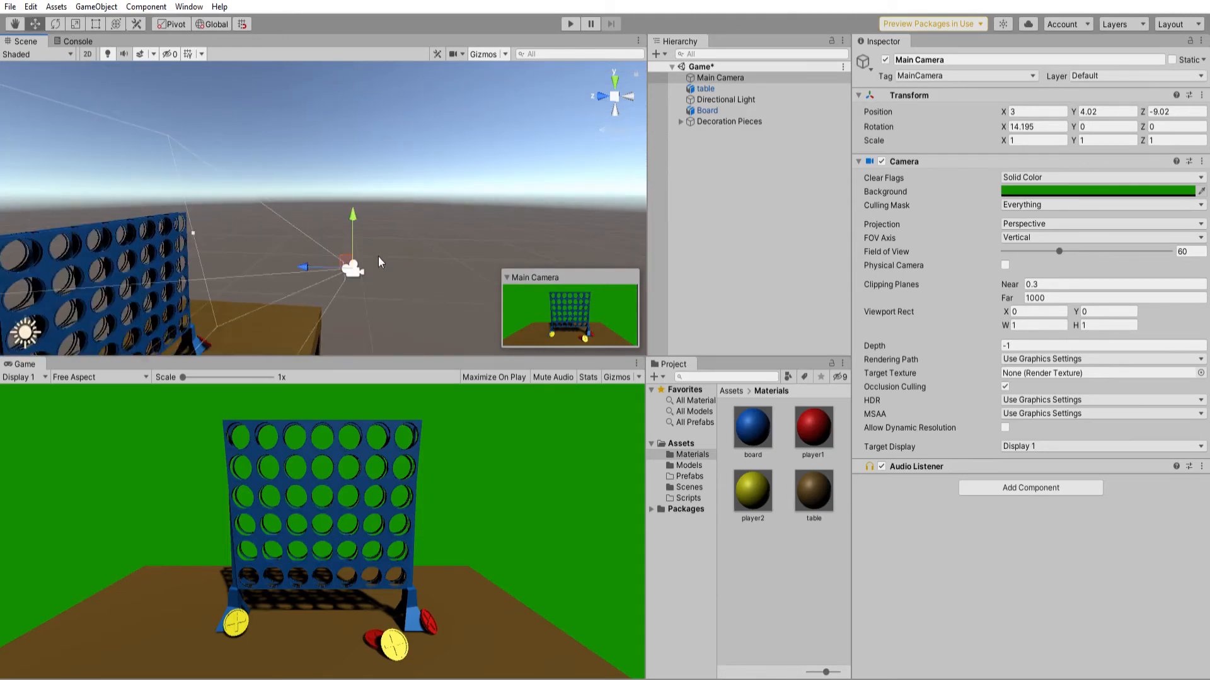
Move the Main Camera slightly farther back from the board, to Z -9.36.
right_click_drag(383, 252, 281, 433)
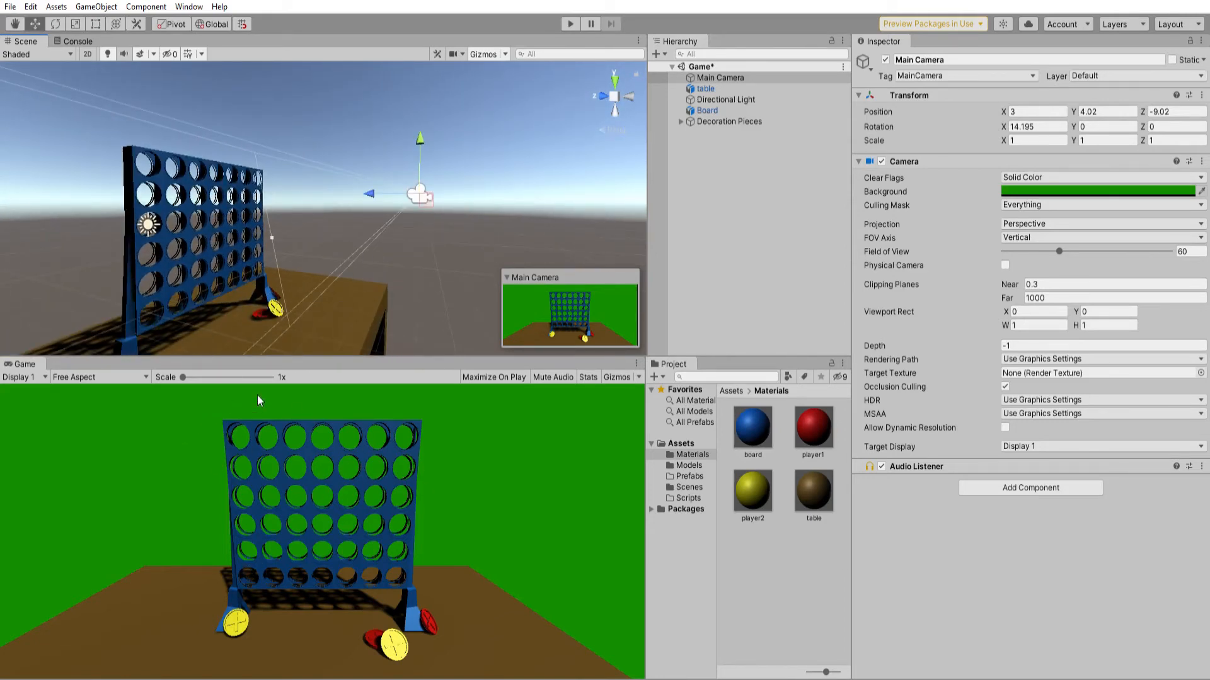
left_click_drag(369, 194, 375, 271)
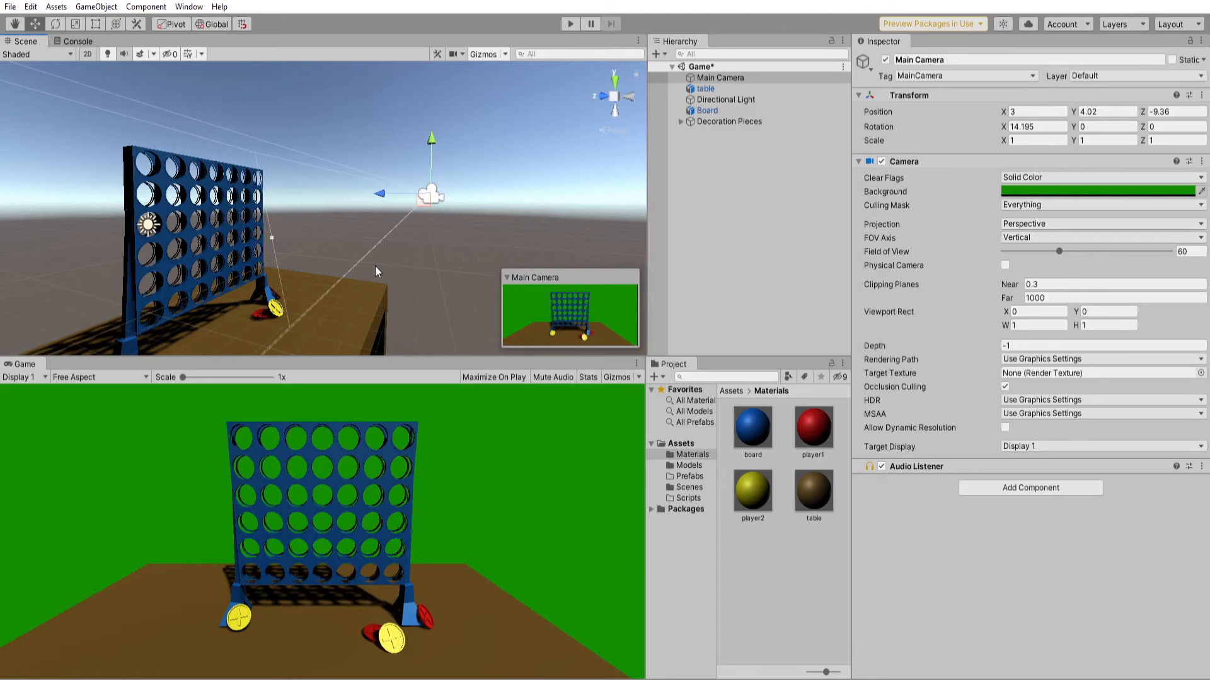
Change the color of the Directional Light to white.
left_click(150, 215)
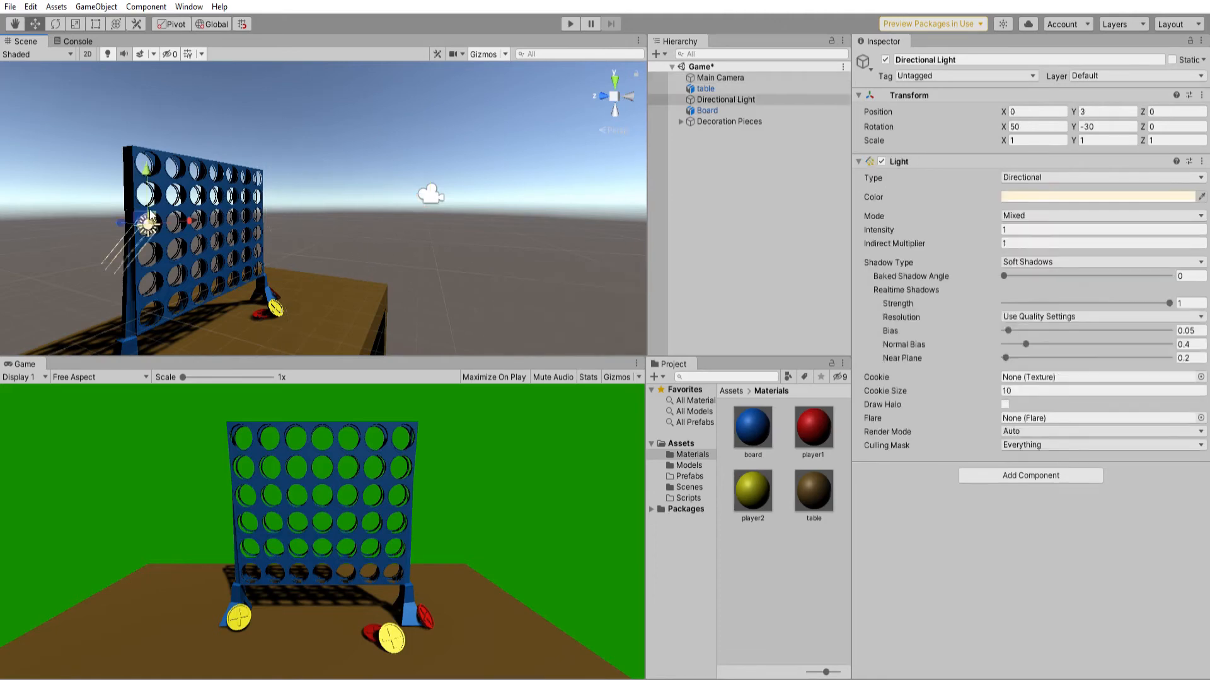
right_click_drag(407, 221, 334, 220)
middle_click_drag(381, 193, 345, 182)
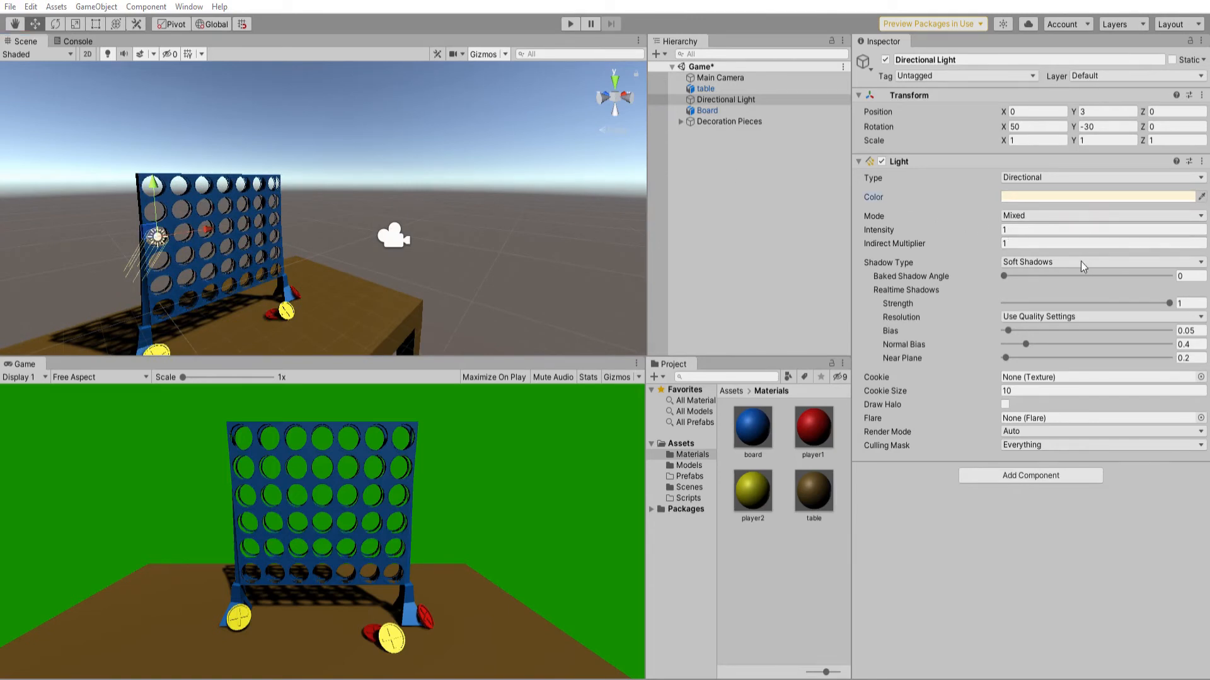
left_click_drag(1080, 262, 1052, 250)
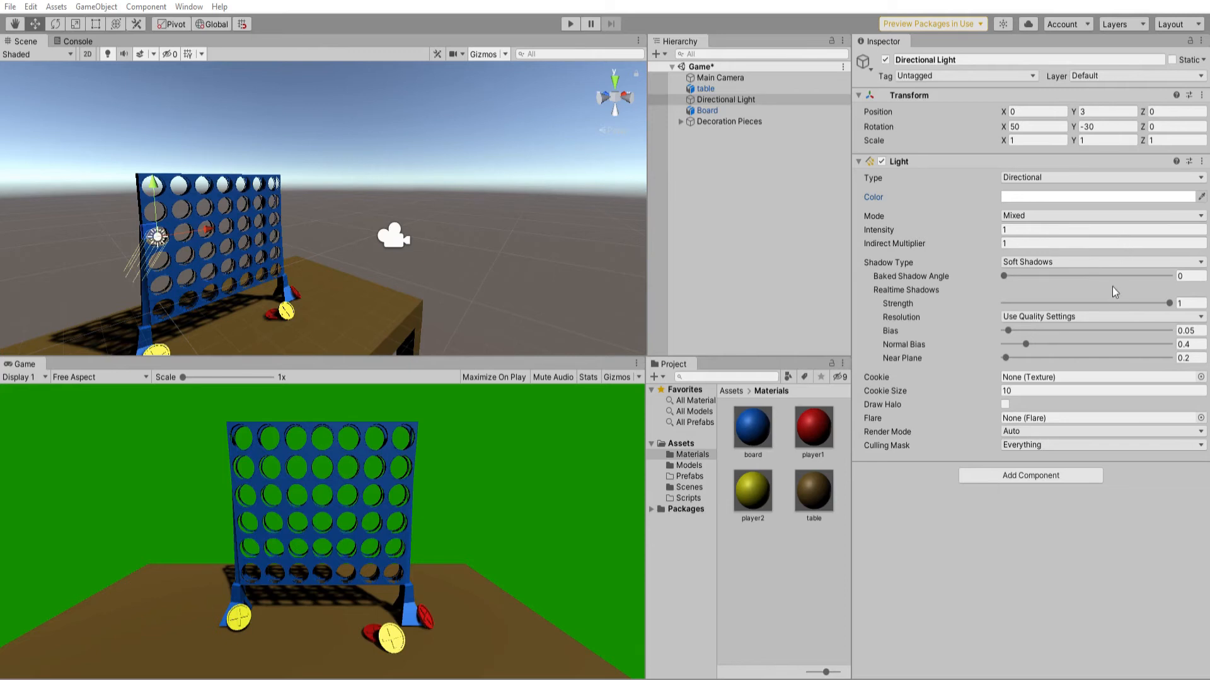
Try a blue color on the Directional Light and return it to white.
left_click(1136, 224)
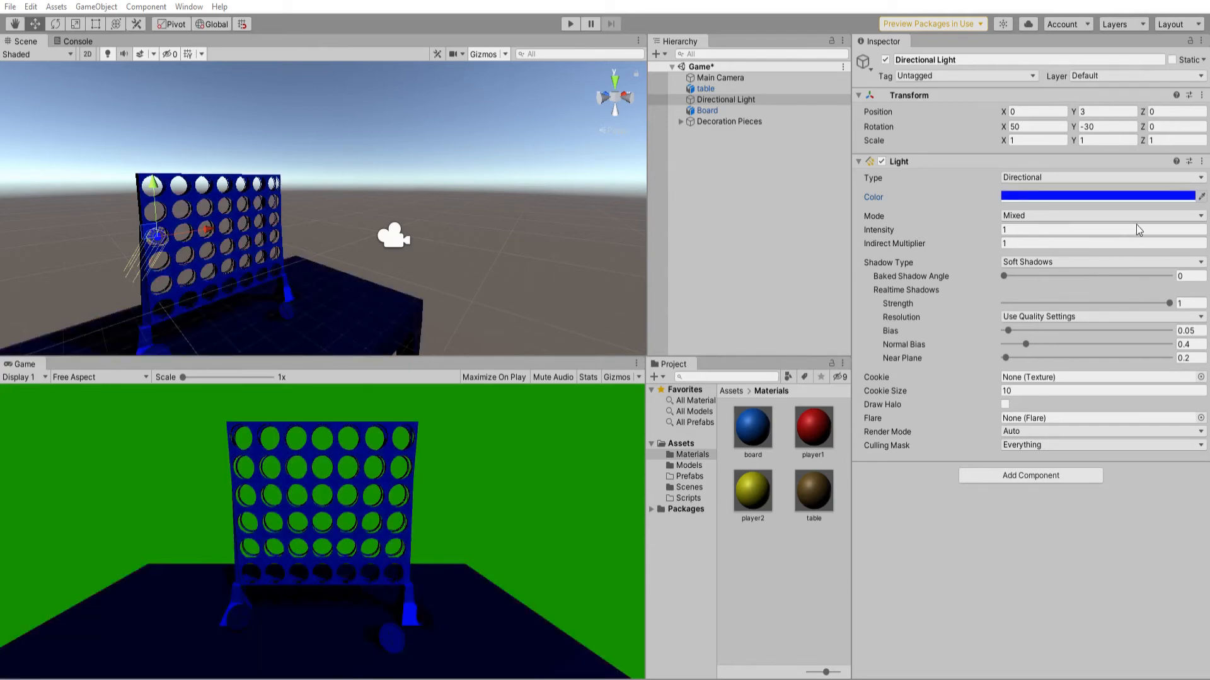
left_click(1082, 262)
left_click(1151, 178)
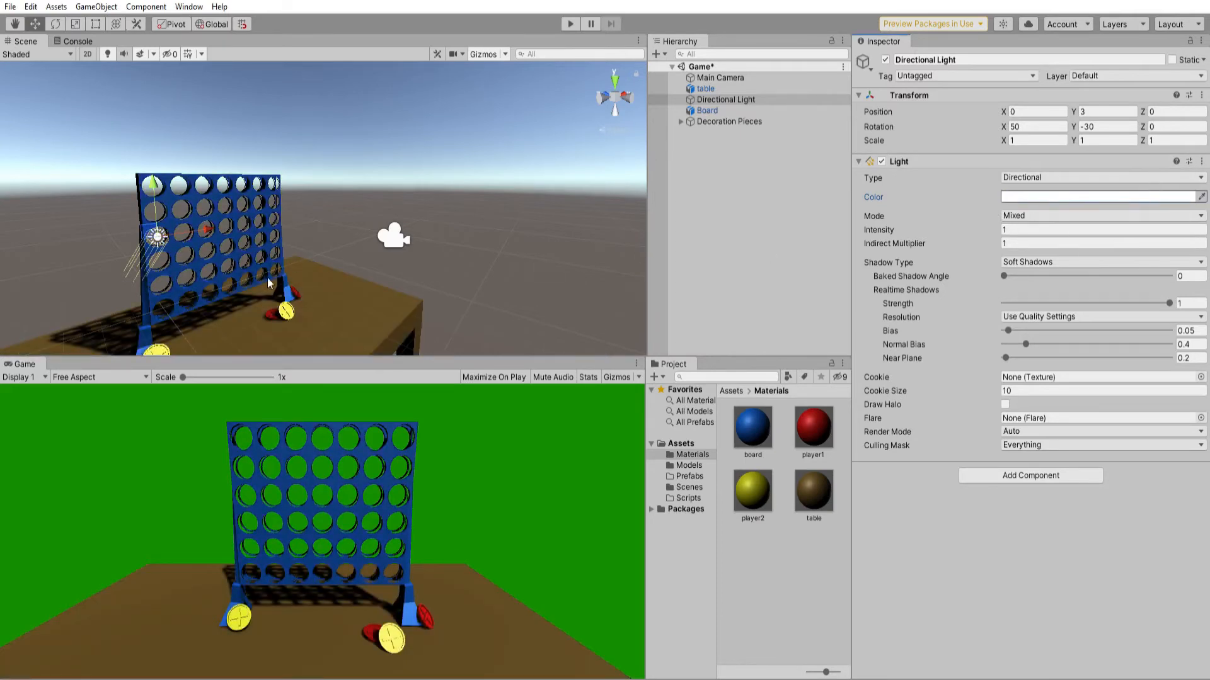
Move the Directional Light beside and in front of the board, to X 8.09 and Z -3.
left_click_drag(205, 229, 416, 183)
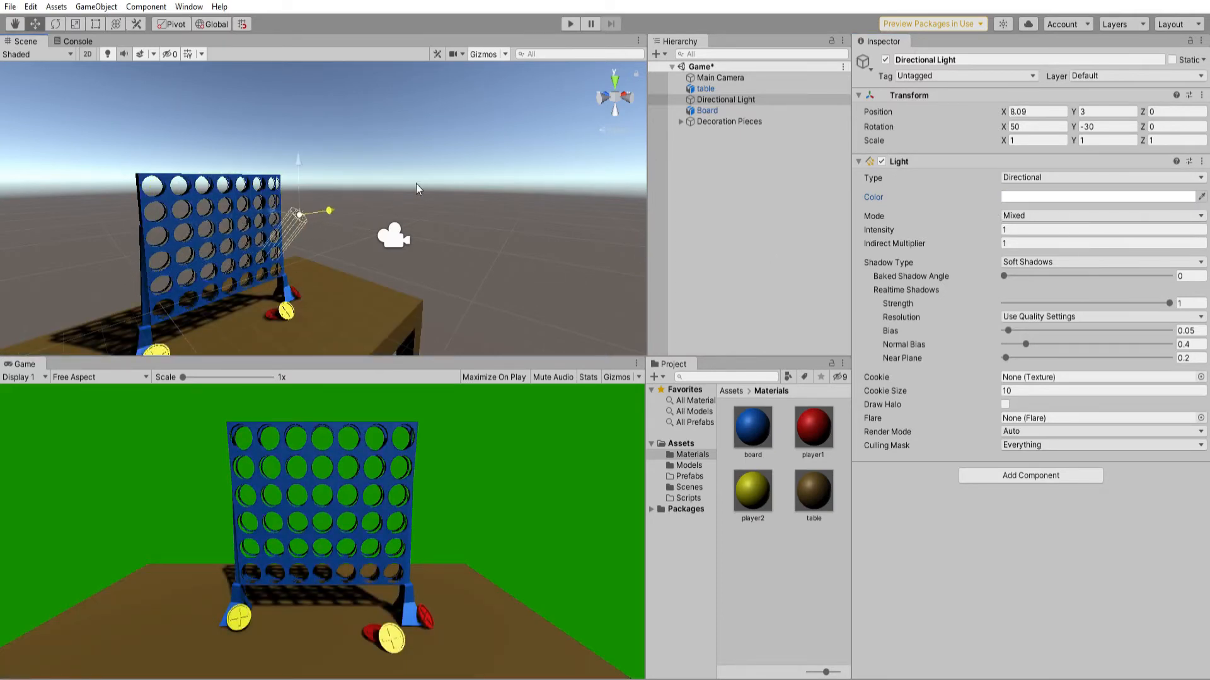
right_click_drag(419, 184, 308, 226)
middle_click_drag(586, 166, 492, 235)
mouse_move(404, 260)
right_mouse_down()
mouse_move(305, 289)
mouse_move(392, 256)
right_mouse_up()
left_click_drag(320, 185, 262, 199)
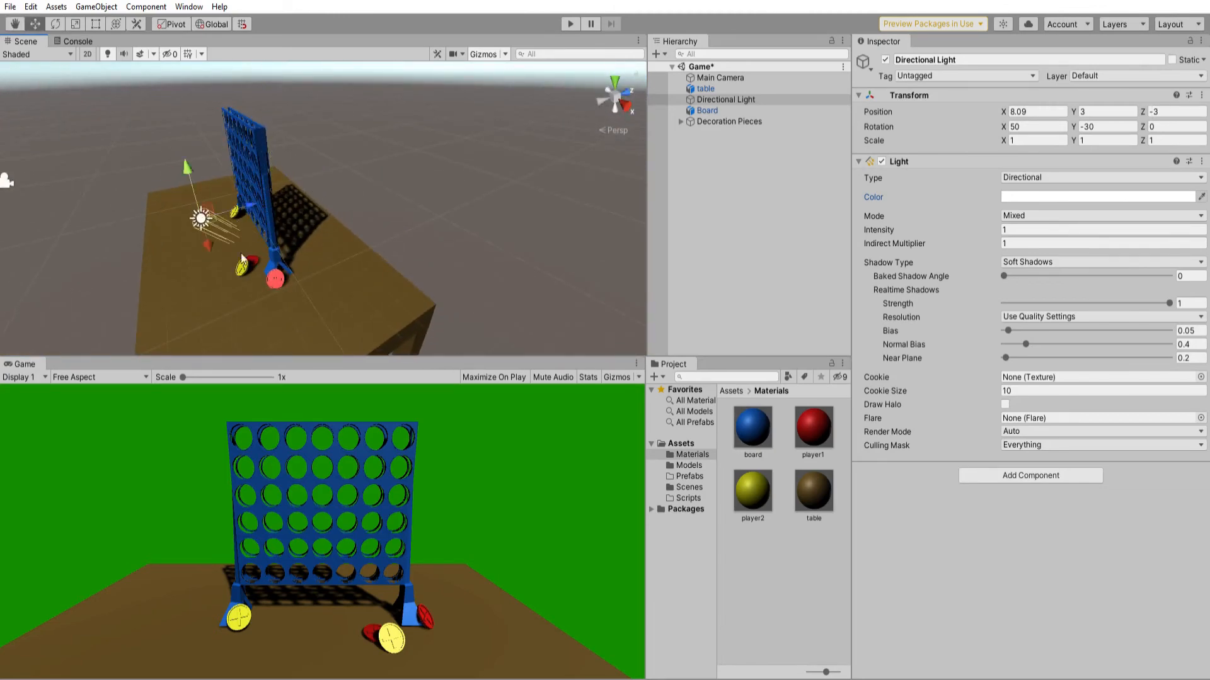
right_click_drag(189, 299, 236, 287)
middle_click_drag(236, 288, 255, 327)
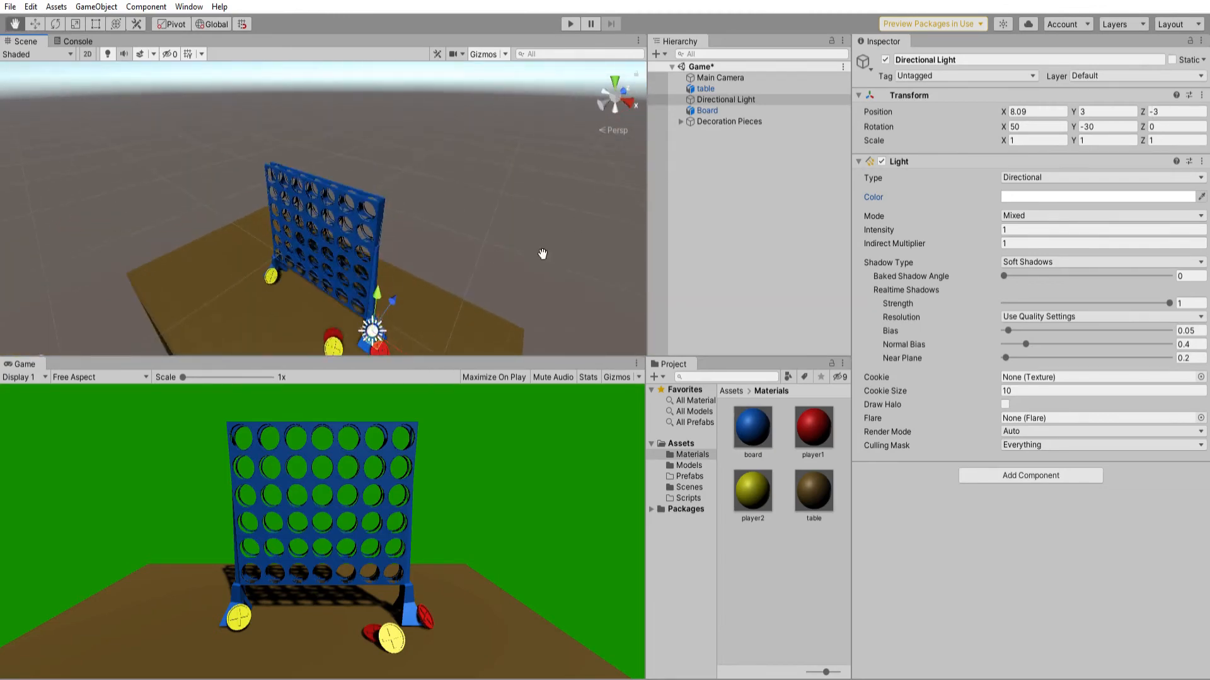
Duplicate the Directional Light and move the copy along the board to X 5.57.
middle_click_drag(543, 254, 532, 233)
left_click(746, 96)
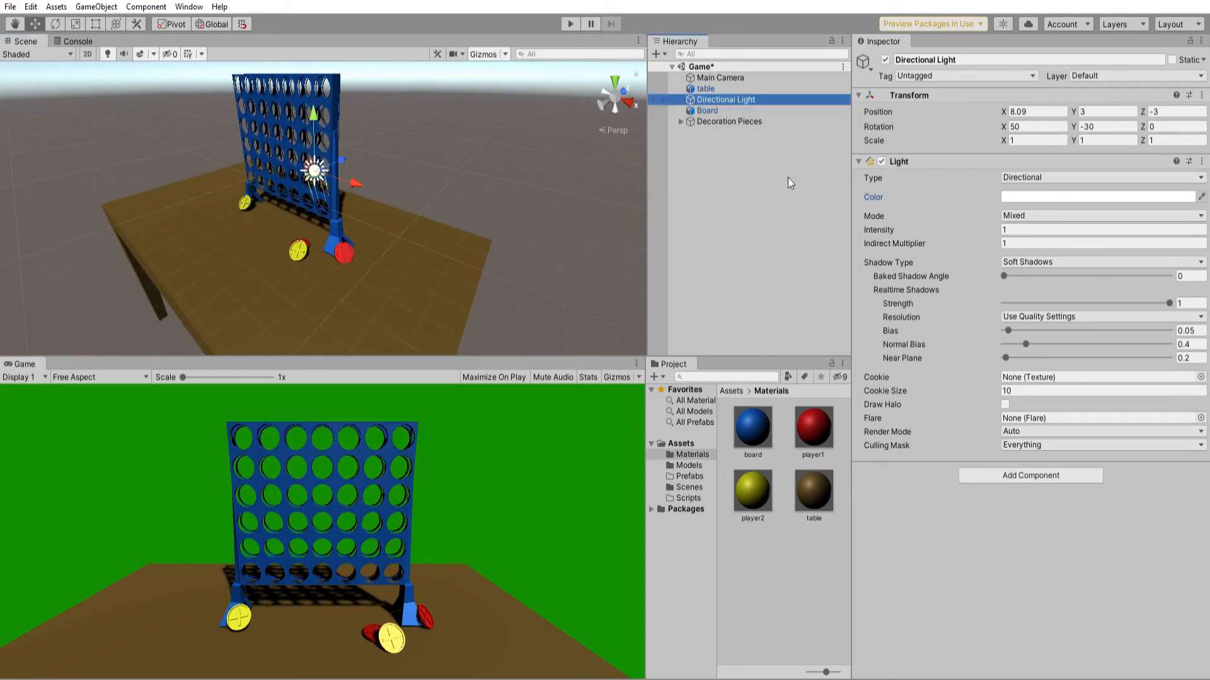
key("ctrl+d")
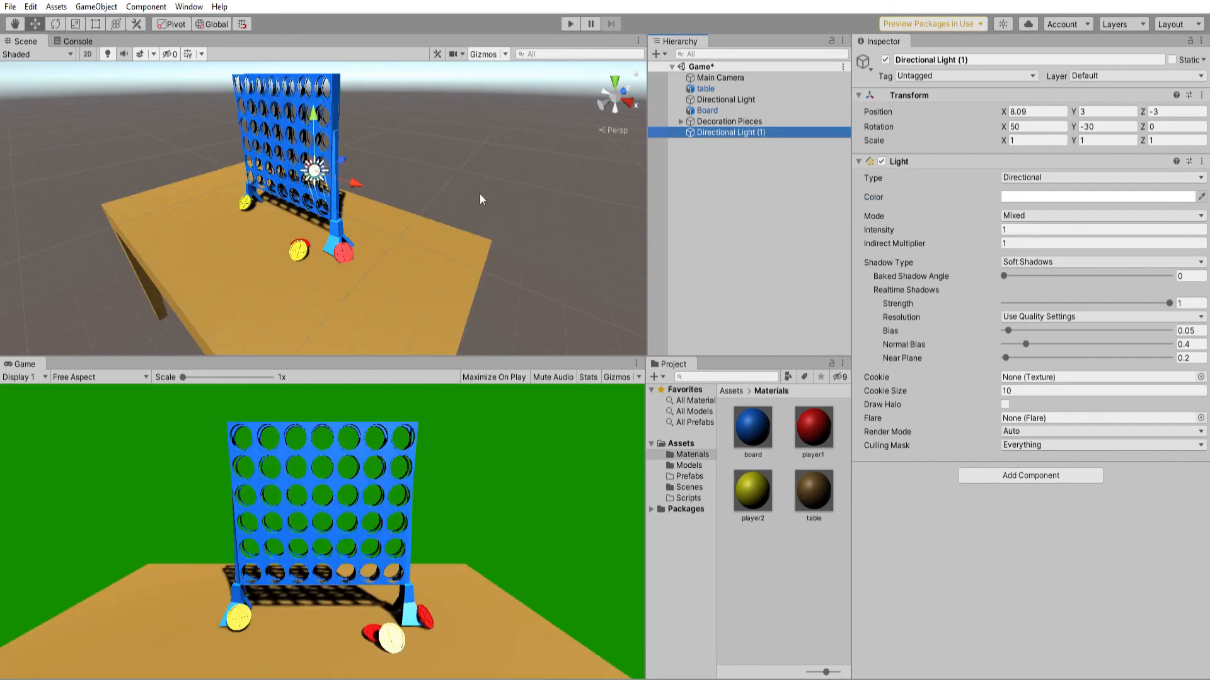
left_click_drag(340, 204, 452, 206, "alt")
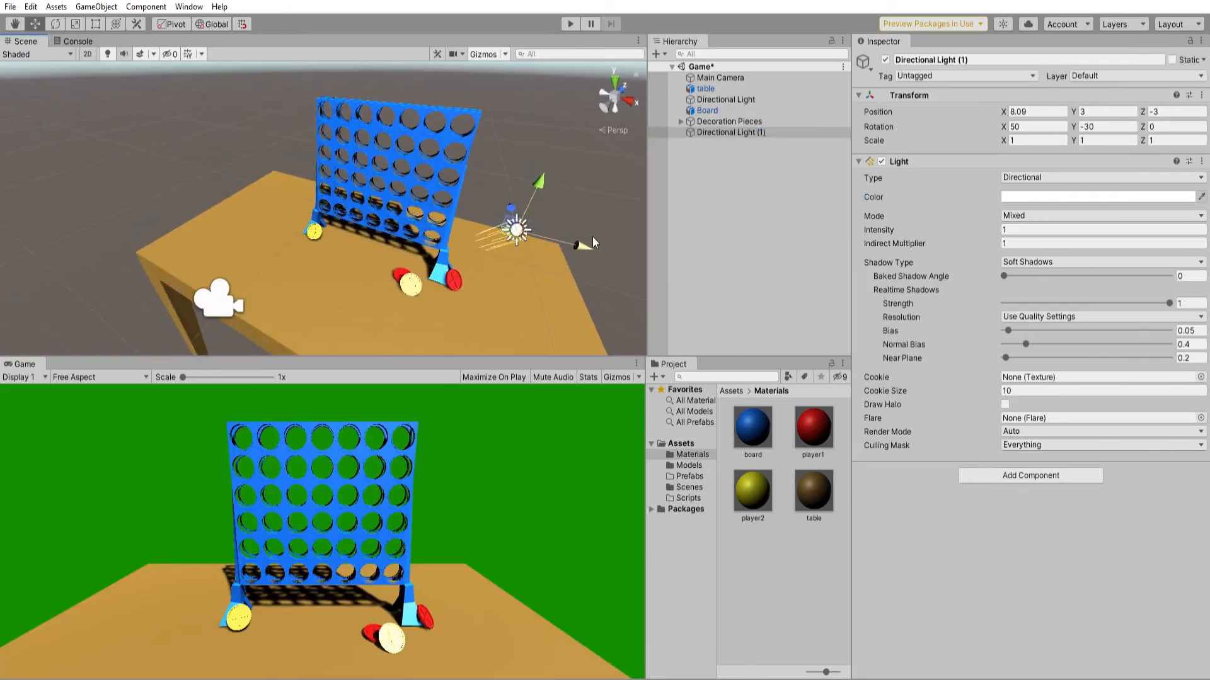
left_click_drag(591, 236, 490, 233)
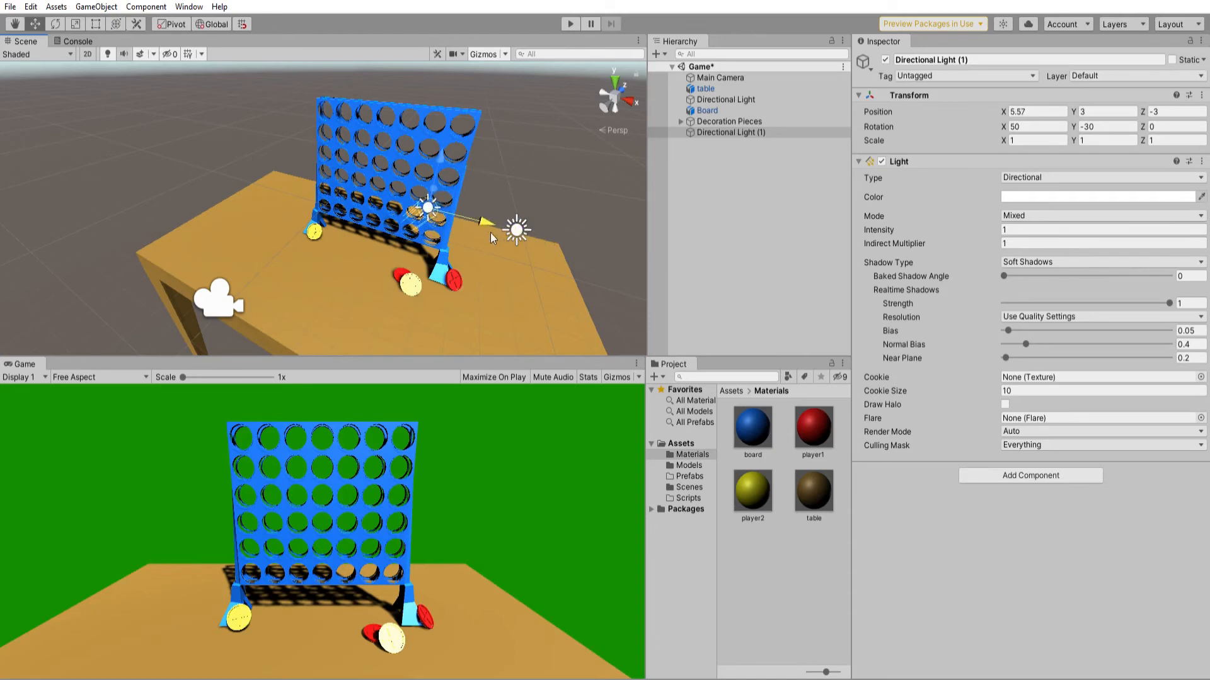
Set the intensity of both directional lights to 0.5.
right_click_drag(406, 185, 422, 202)
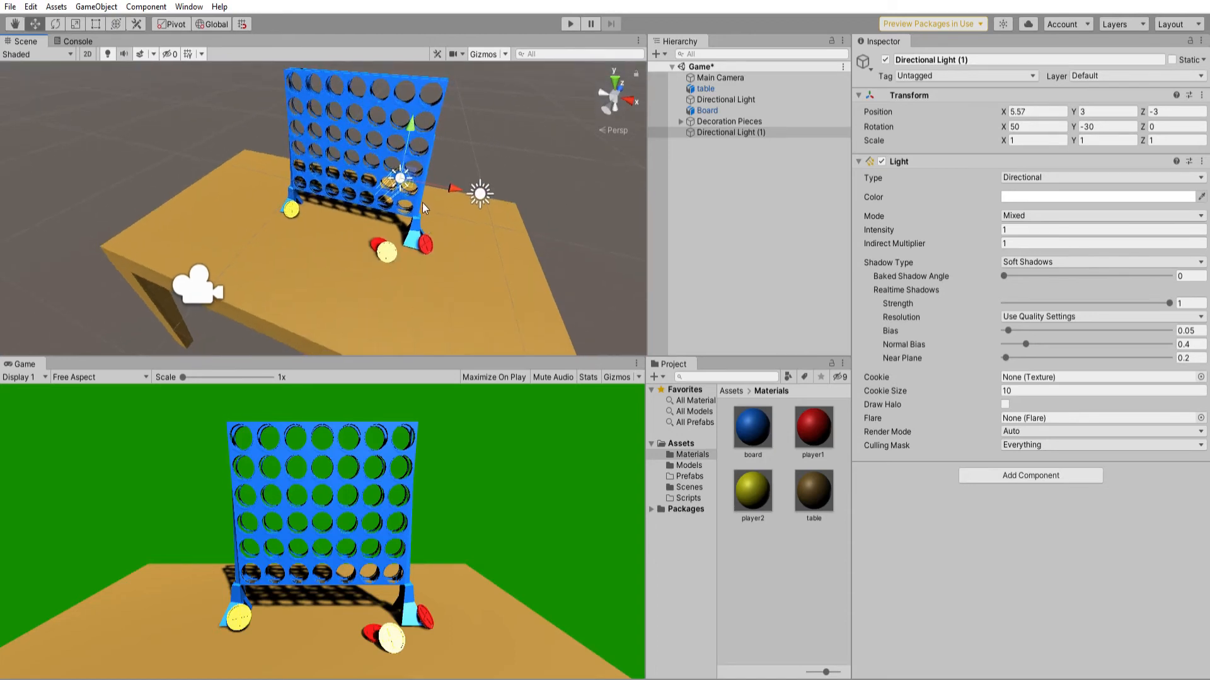
middle_click_drag(412, 170, 422, 215)
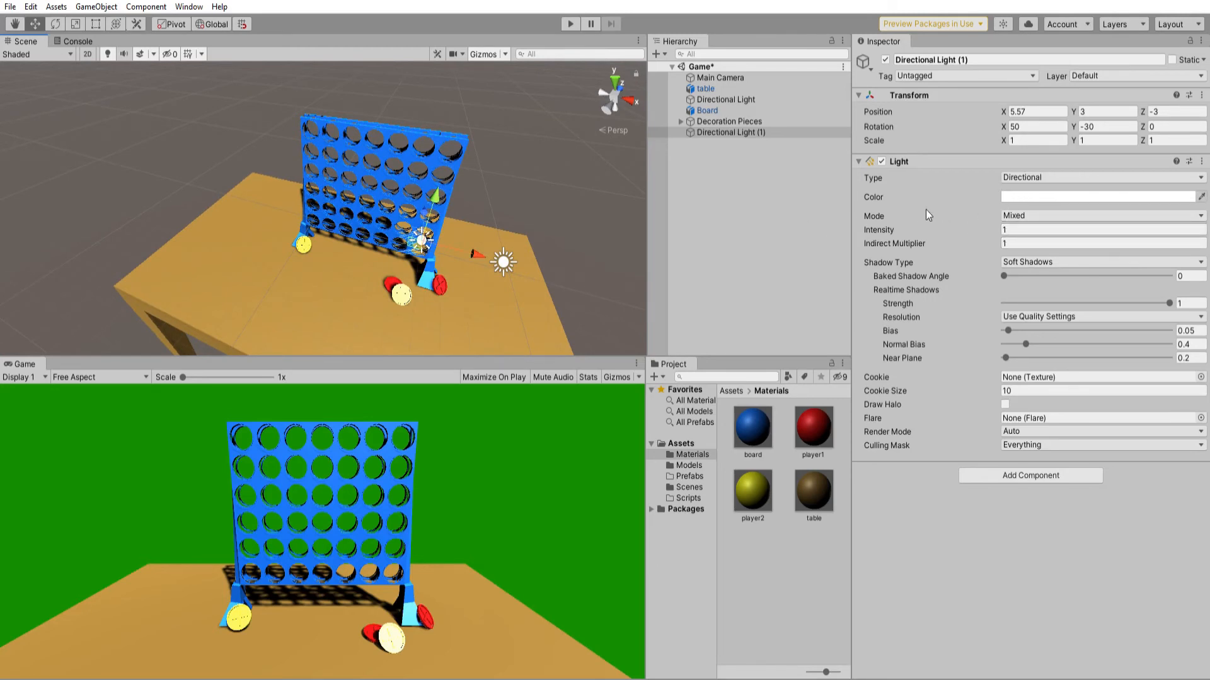
left_click(1046, 227)
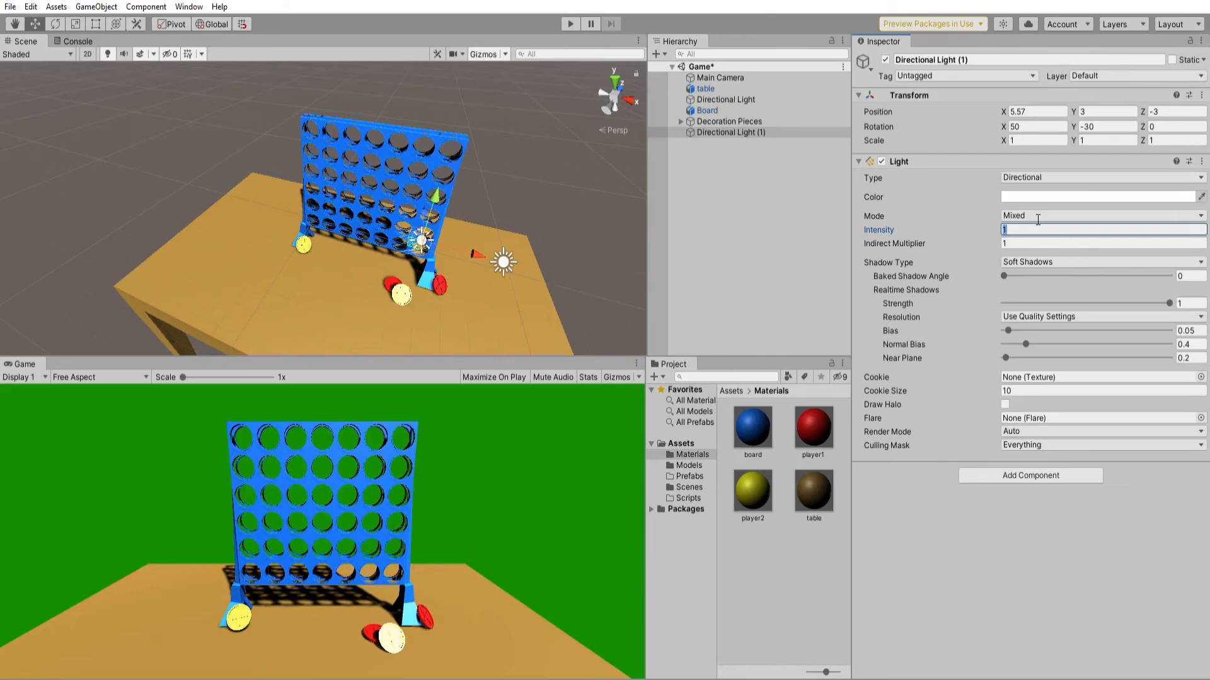
type("0.5")
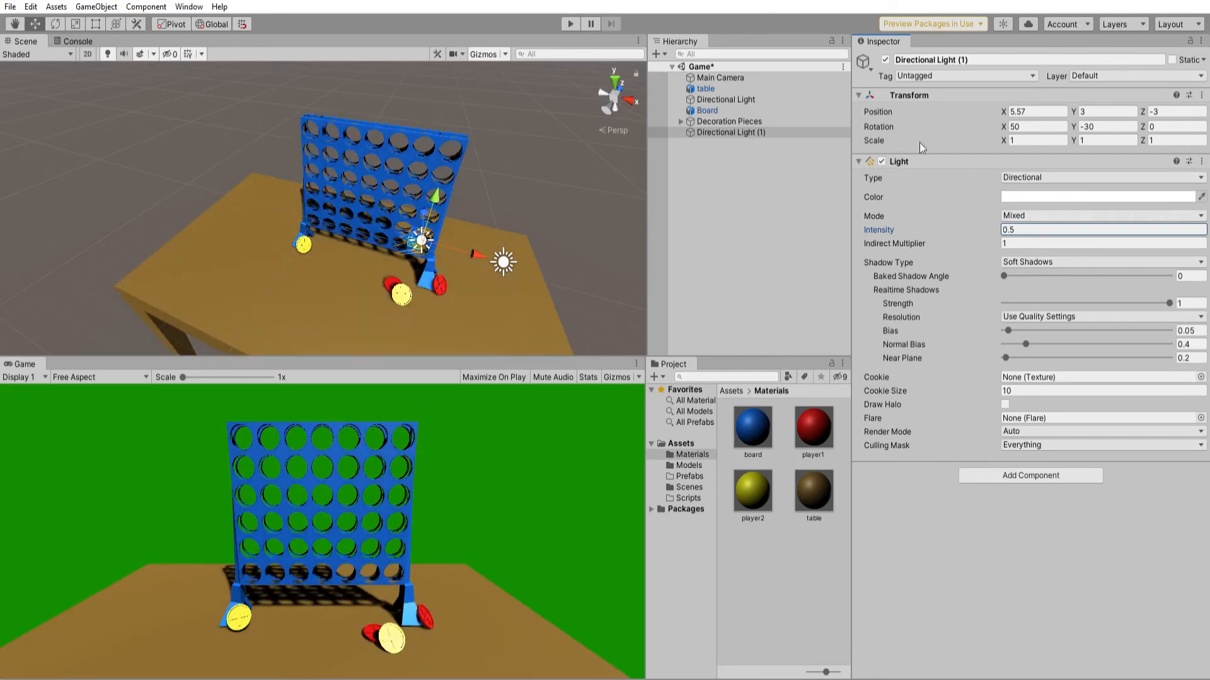
left_click(725, 99)
left_click(1034, 230)
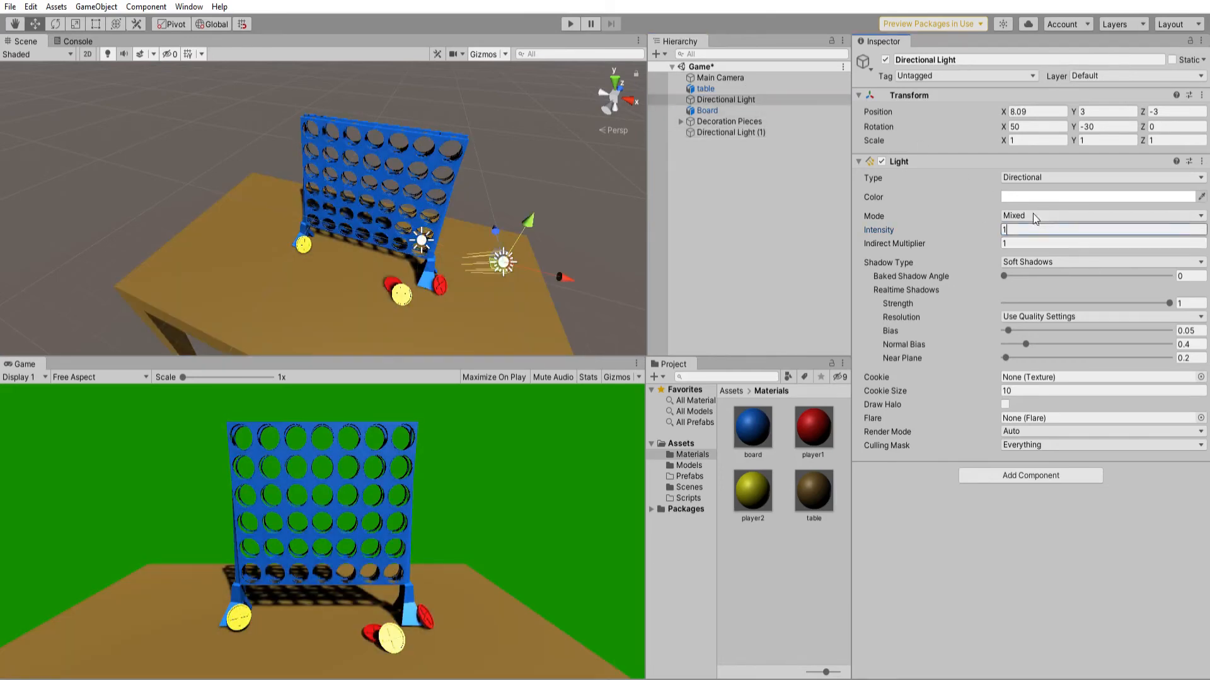
key("BackSpace")
type("0.5")
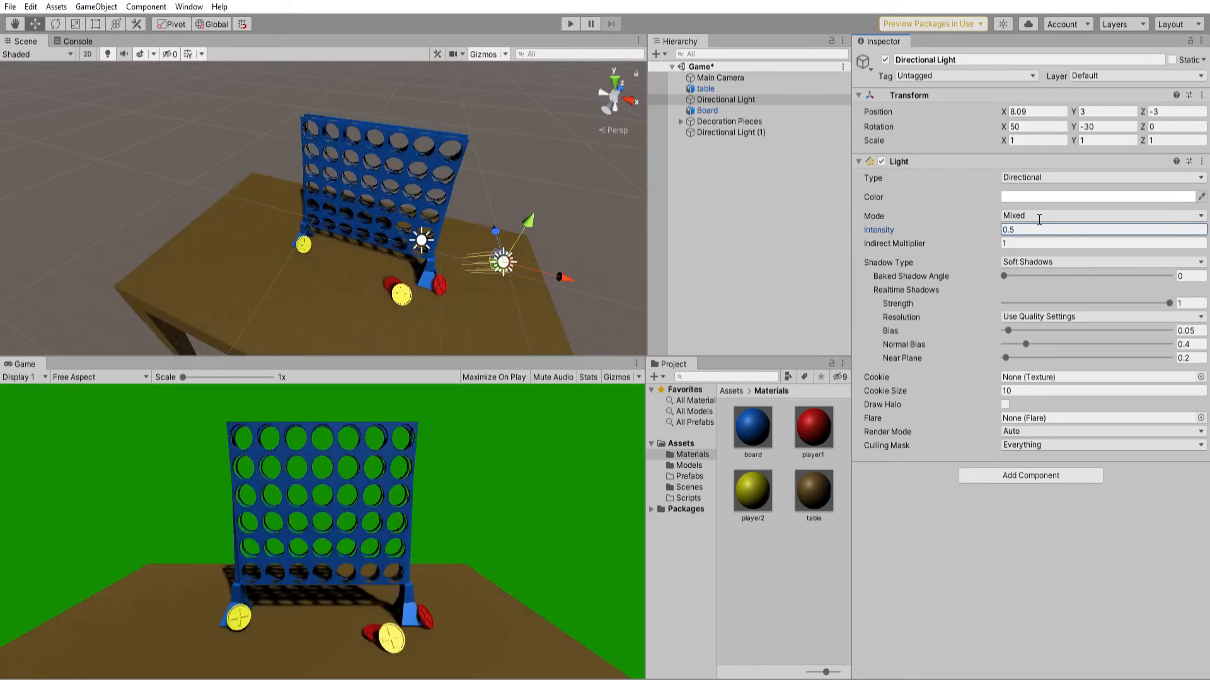
Rotate the duplicated directional light to -39.93 on Y and set its shadow type to No Shadows.
left_click_drag(464, 229, 493, 164, "alt")
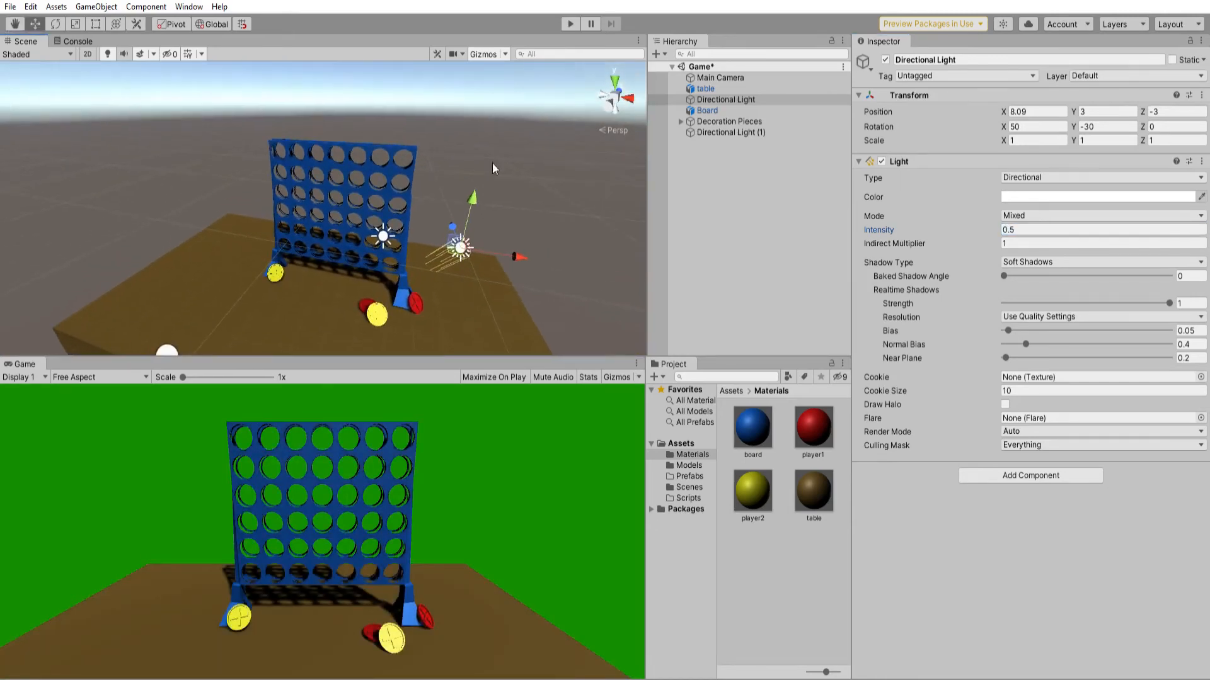
left_click(384, 236)
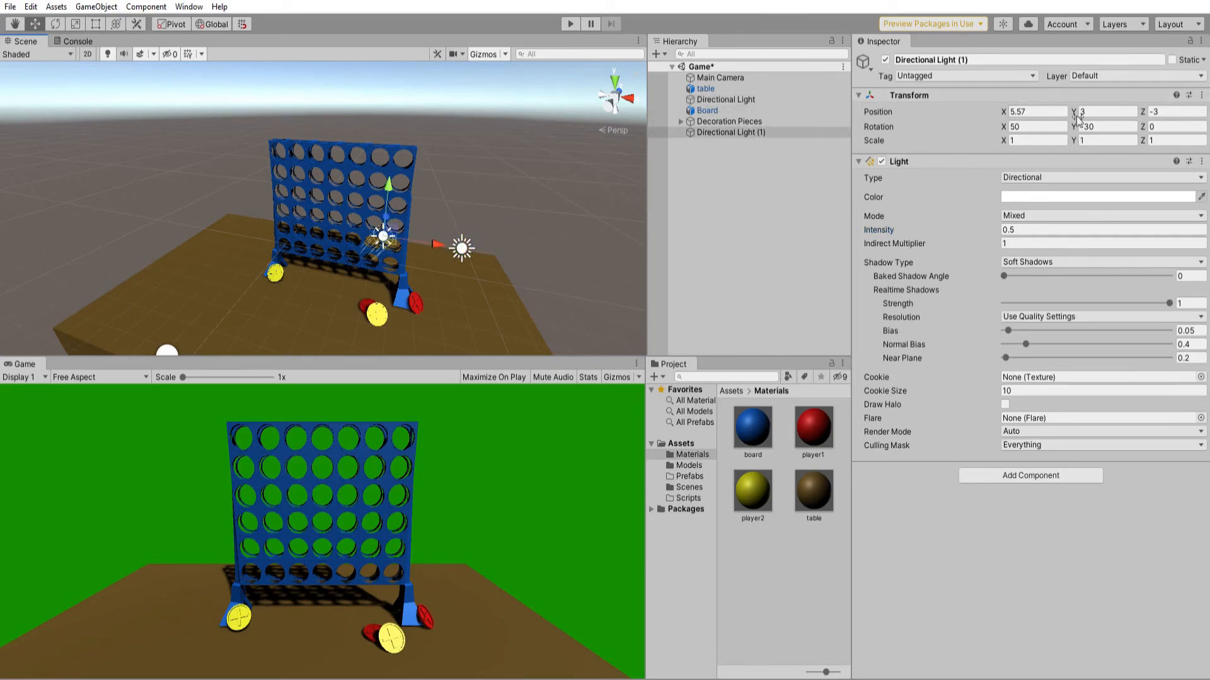
left_click_drag(1080, 115, 867, 184)
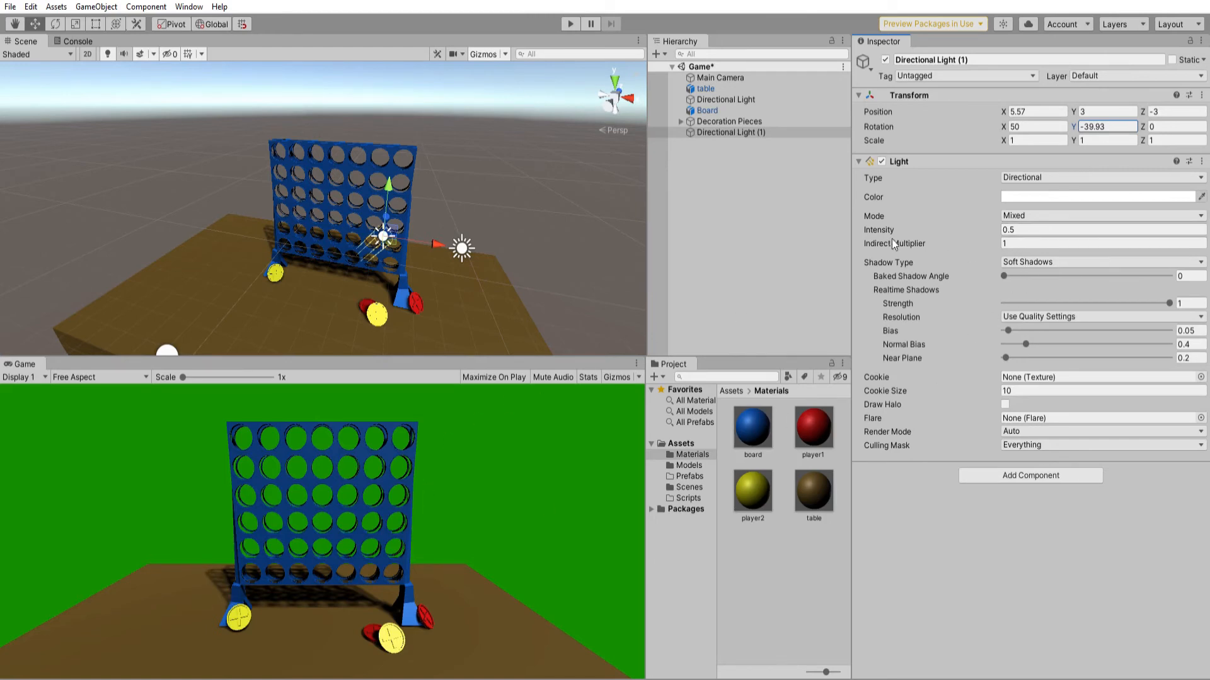
left_click(1043, 261)
left_click(1043, 273)
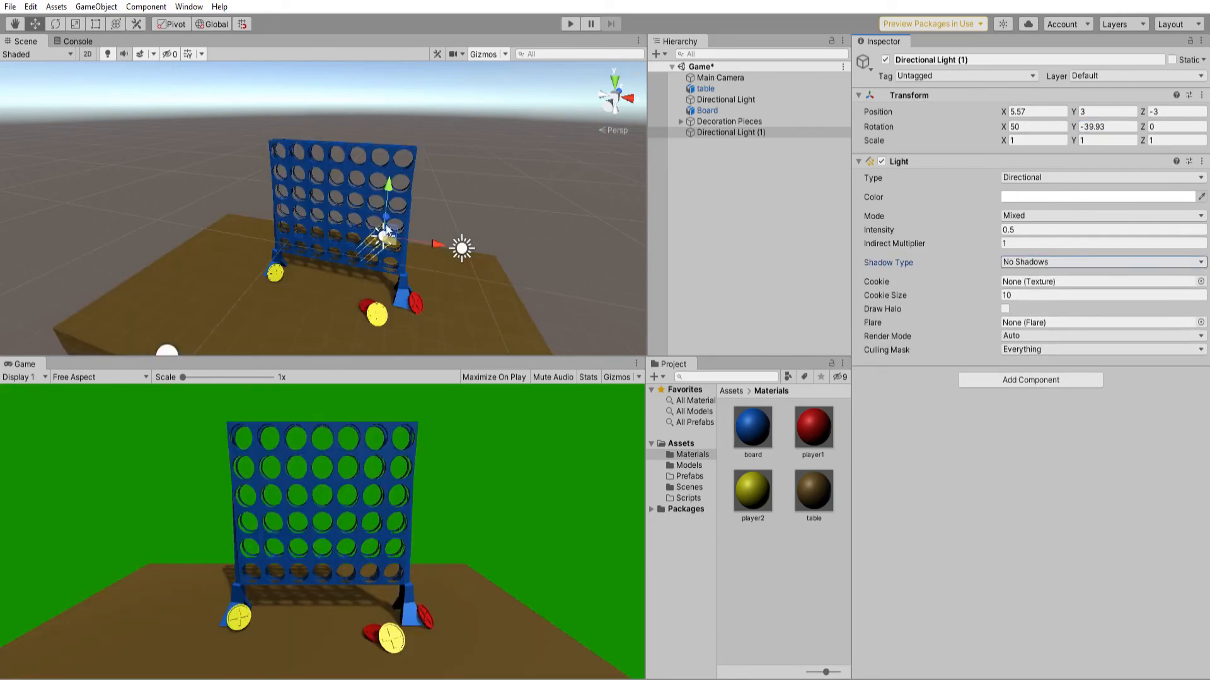
Move the duplicated directional light to X 4.52 and rotate it to 46.987 on Y.
scroll(391, 218, "up", 8)
scroll(392, 218, "down", 6)
middle_click_drag(476, 255, 496, 231)
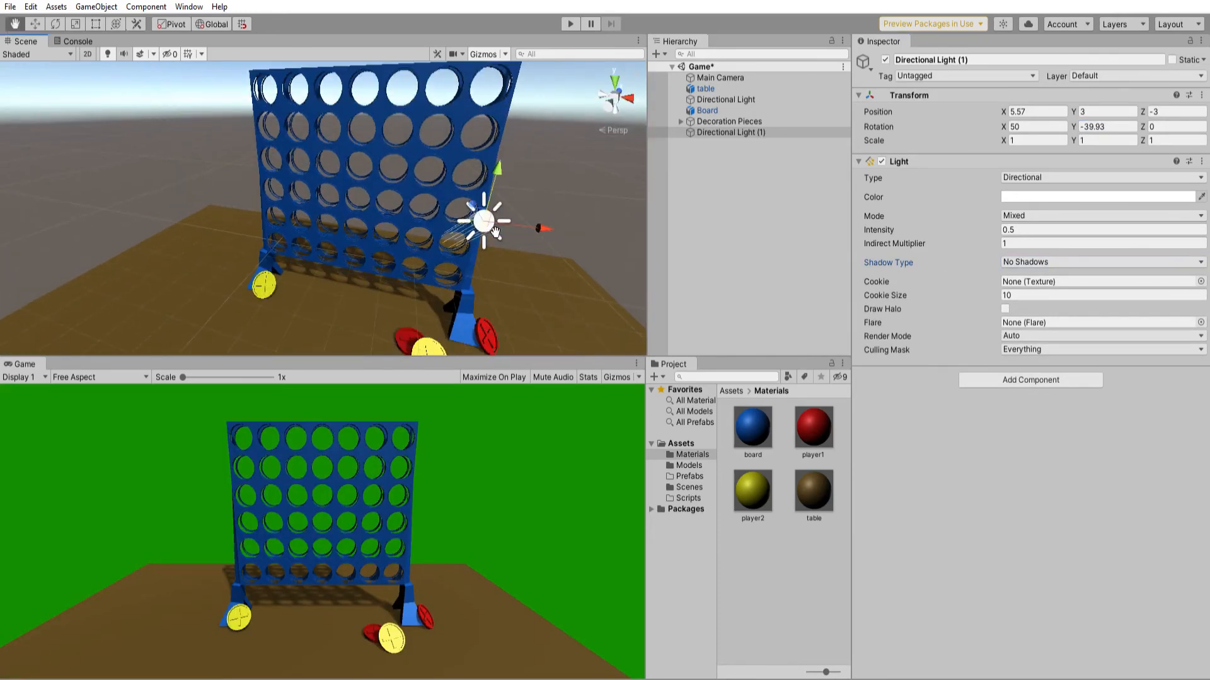
key("w")
left_click_drag(539, 228, 471, 225)
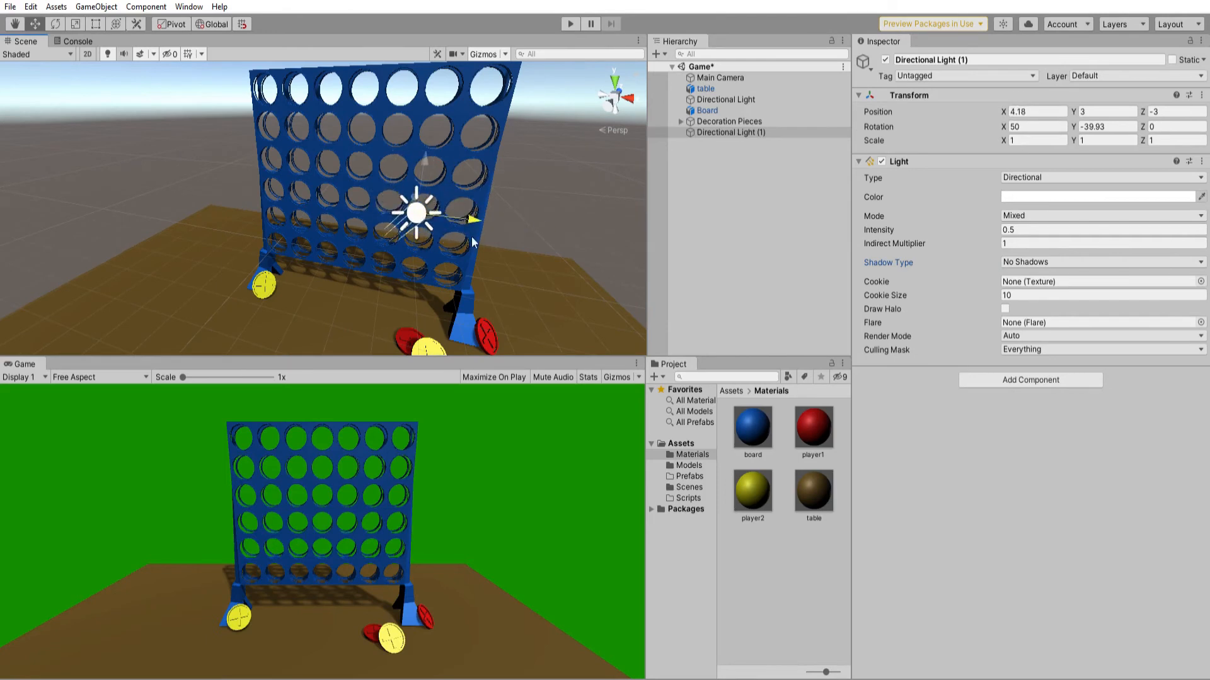
left_click(55, 24)
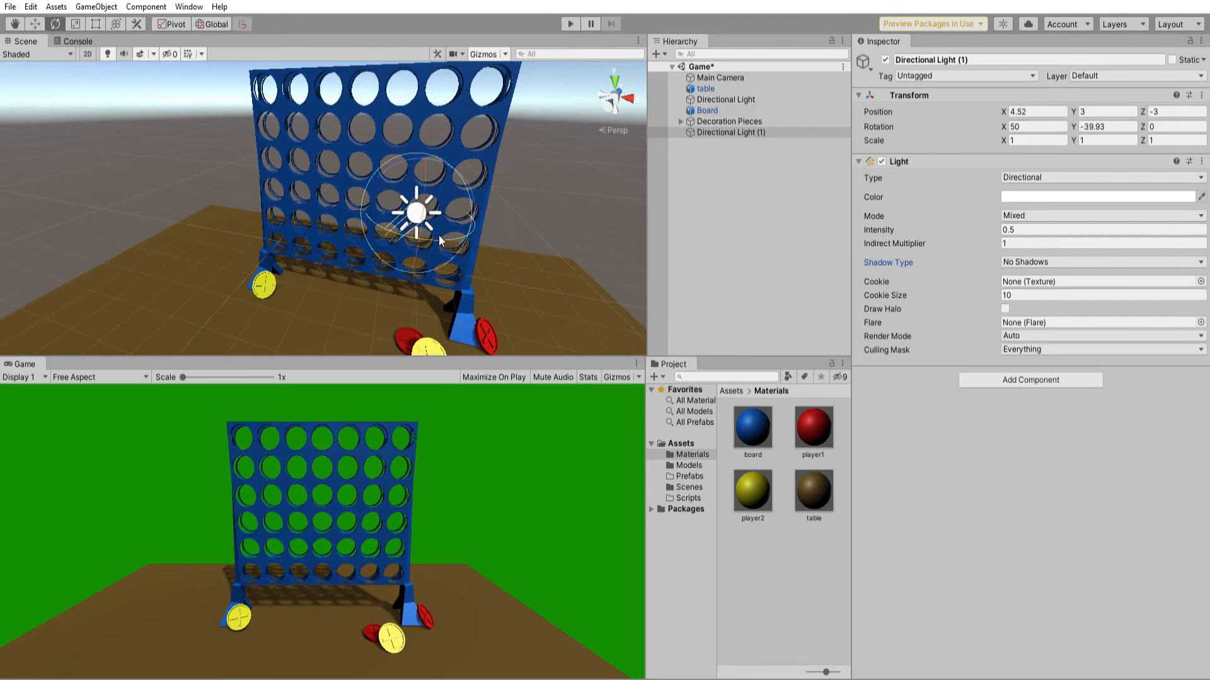
mouse_move(439, 240)
left_mouse_down()
mouse_move(403, 231)
mouse_move(183, 252)
mouse_move(319, 270)
mouse_move(274, 275)
left_mouse_up()
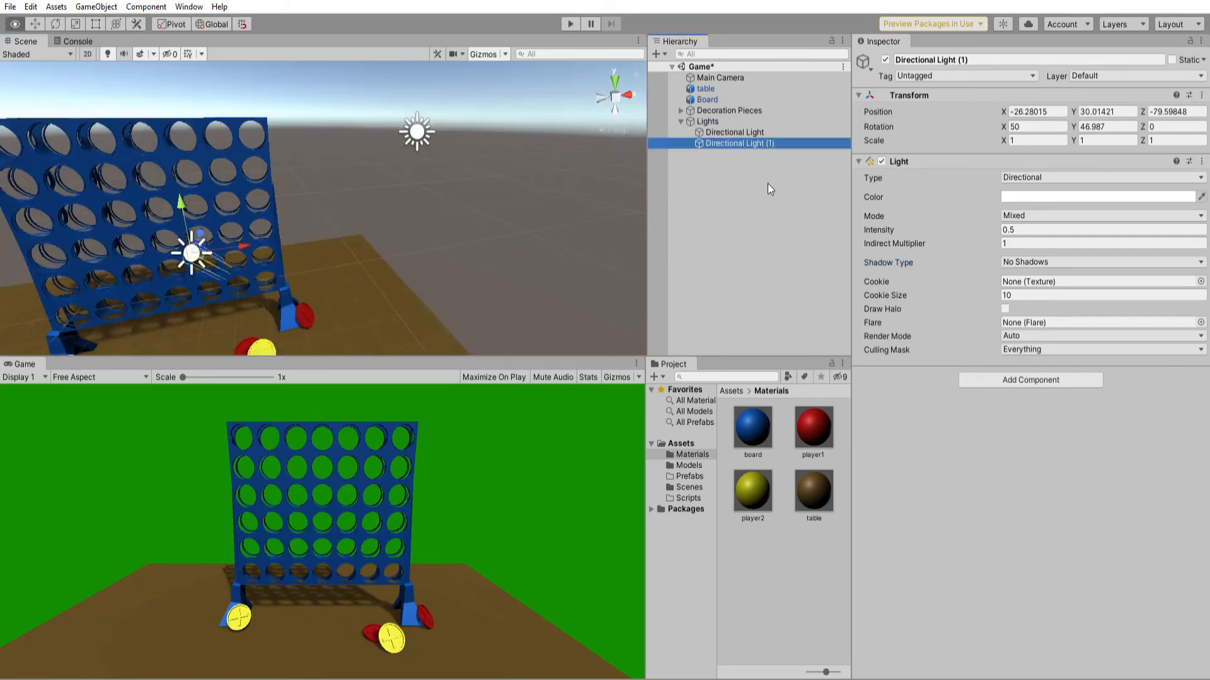
left_click(770, 188)
Add two instances of the piece model from the Models folder to the scene.
middle_click_drag(337, 269, 350, 265)
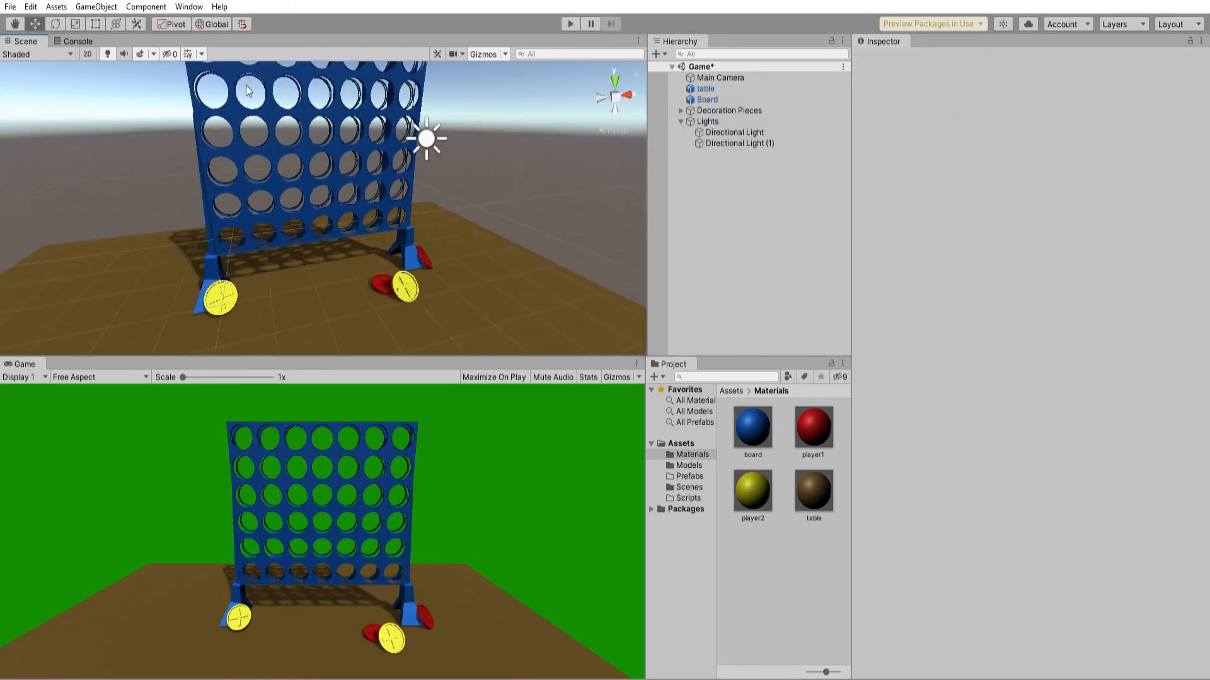
scroll(250, 98, "up", 3)
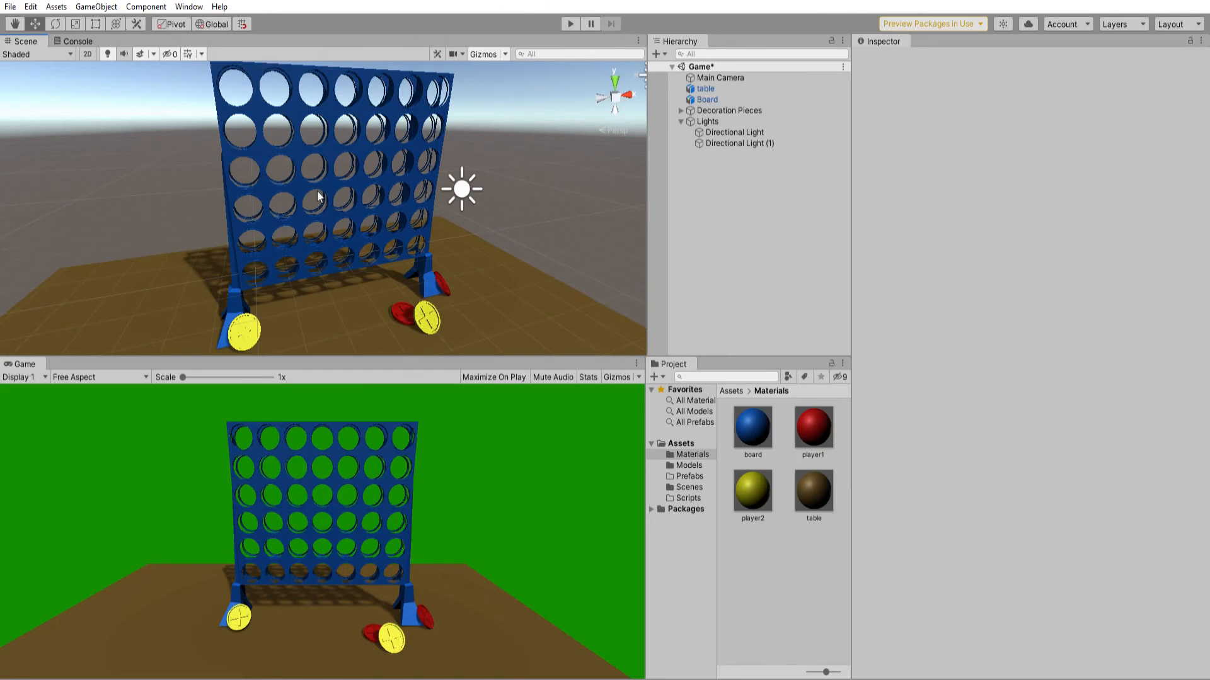
left_click(689, 465)
left_click_drag(811, 433, 792, 281)
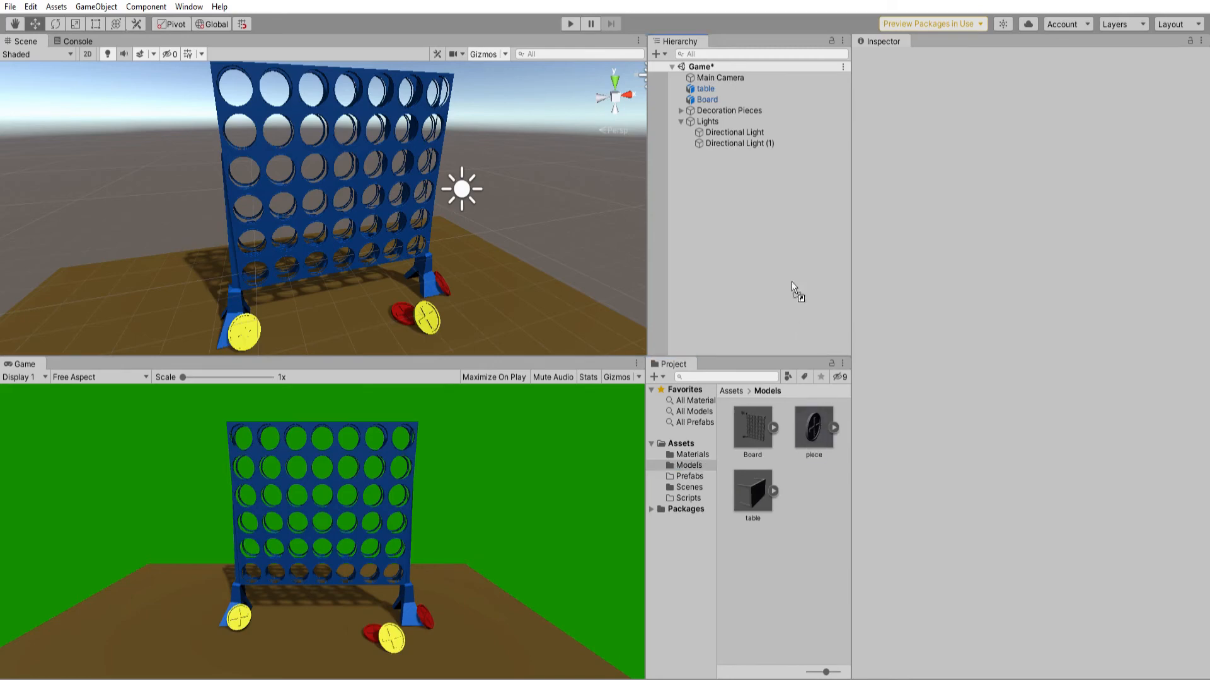
left_click_drag(750, 194, 757, 228)
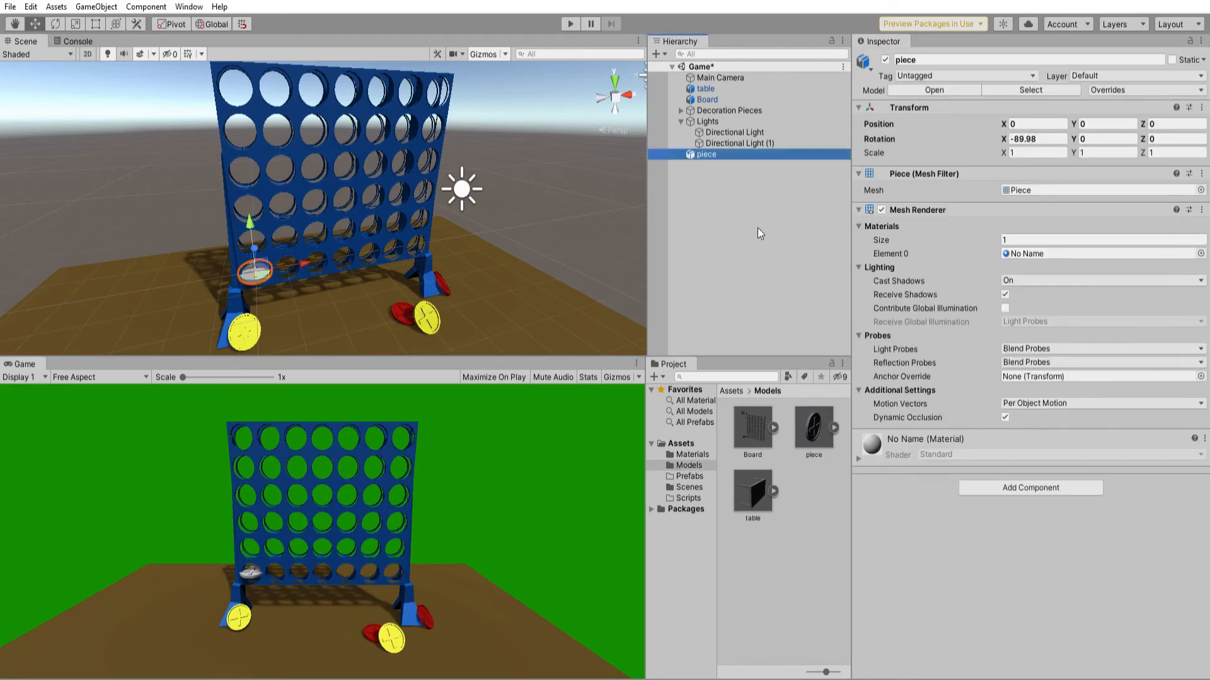
left_click_drag(814, 424, 822, 235)
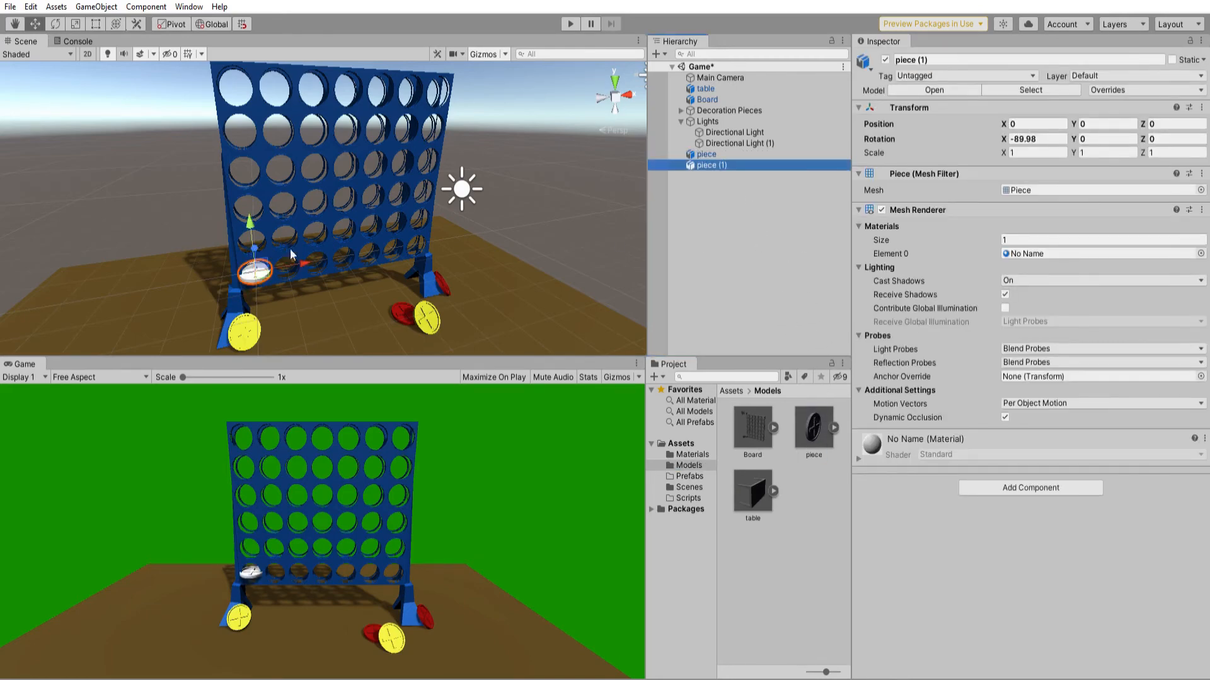
Move both new pieces out in front of the board, placing the original piece at X 1.68 and Z -3.26.
right_click_drag(290, 248, 362, 247)
middle_click_drag(309, 321, 373, 323)
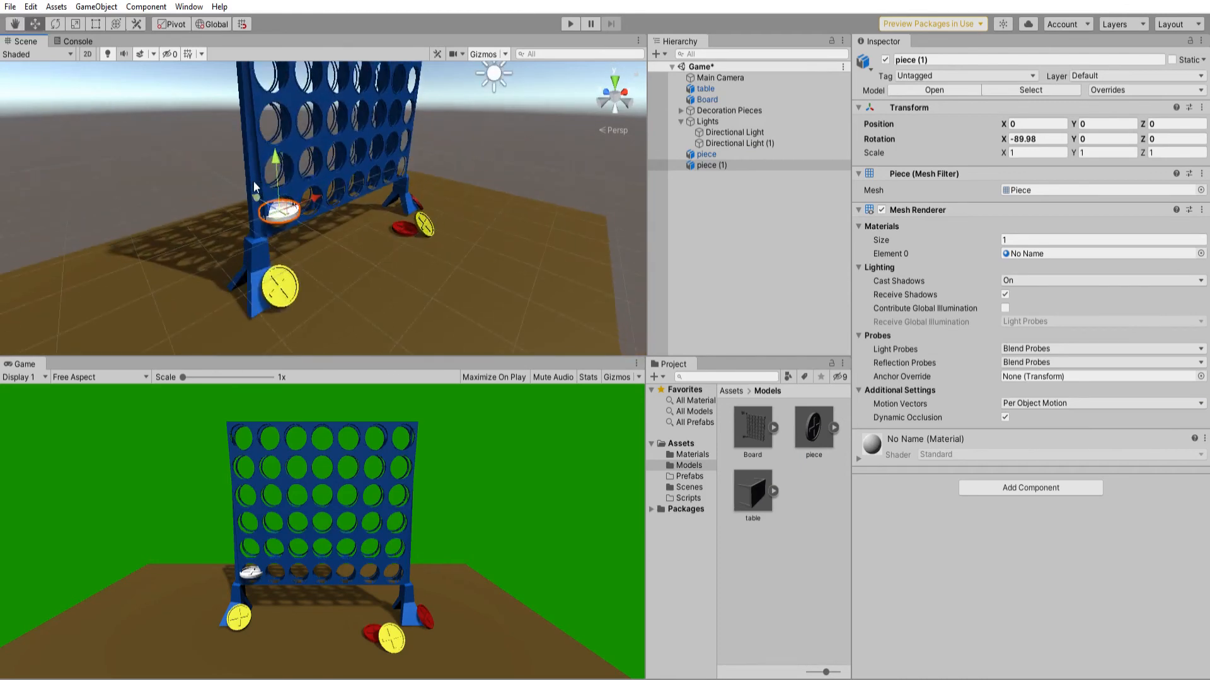
left_click_drag(255, 193, 312, 221)
left_click(280, 210)
left_click_drag(257, 192, 465, 203)
Set the original piece's X rotation to 180 so it stands upright with its cross side facing the front.
left_click(1040, 139)
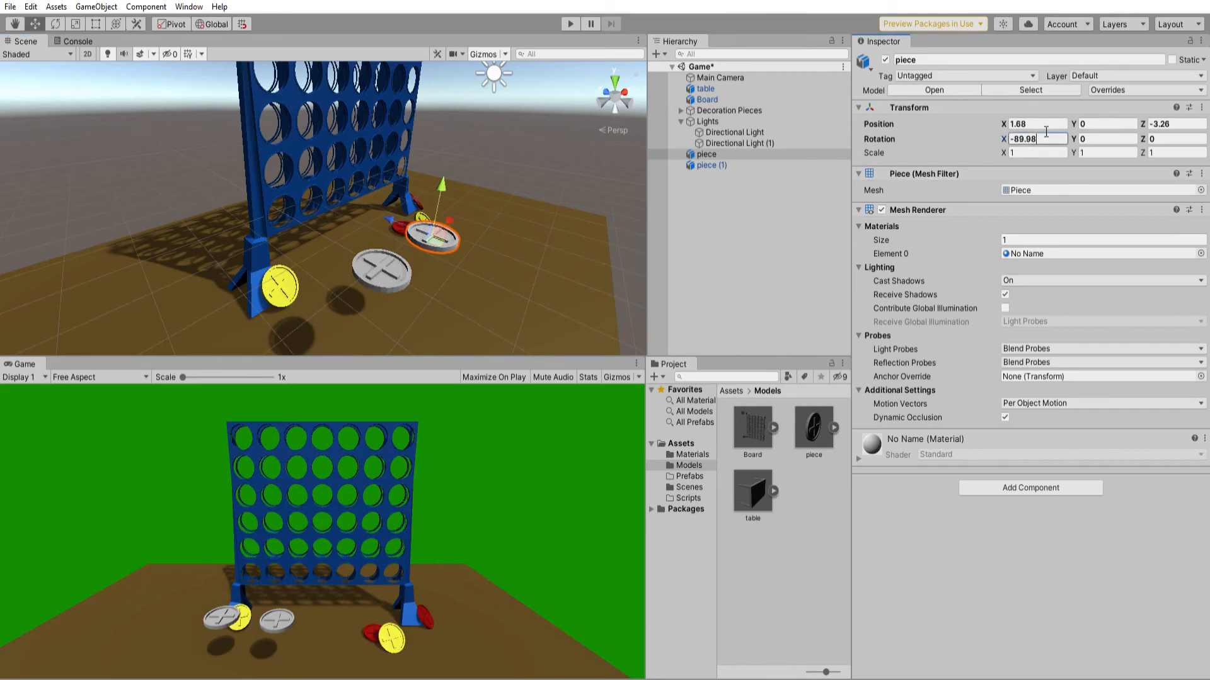
type("-90")
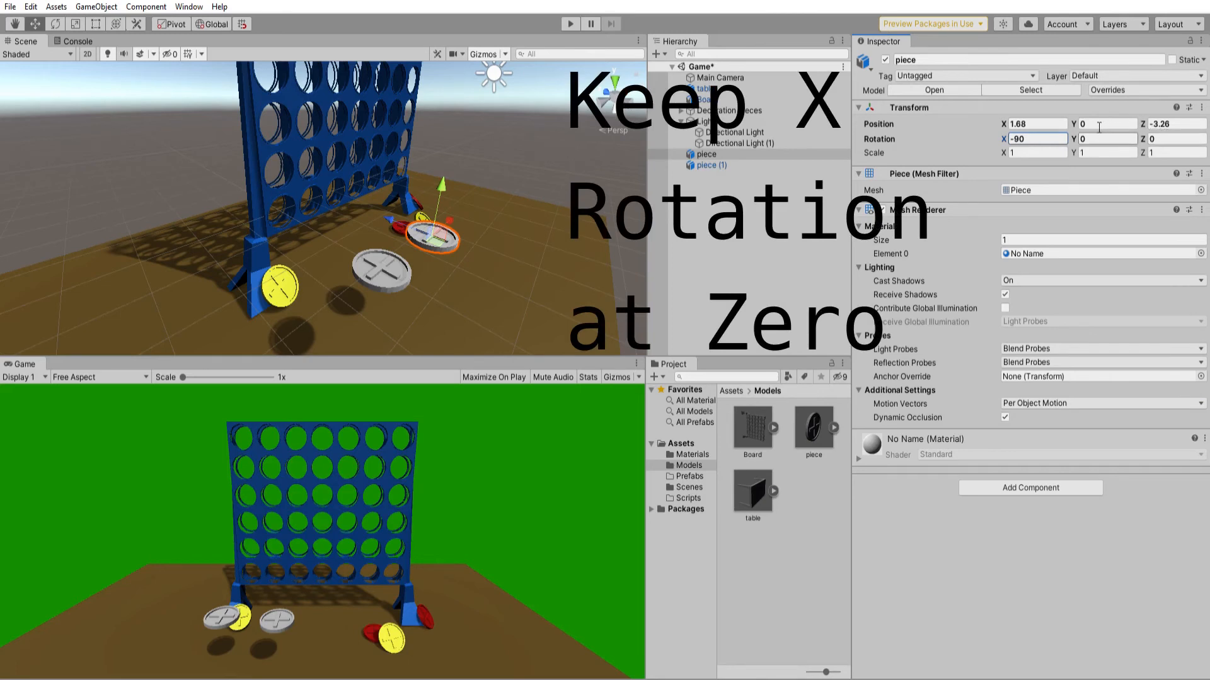
left_click(1037, 131)
type("0")
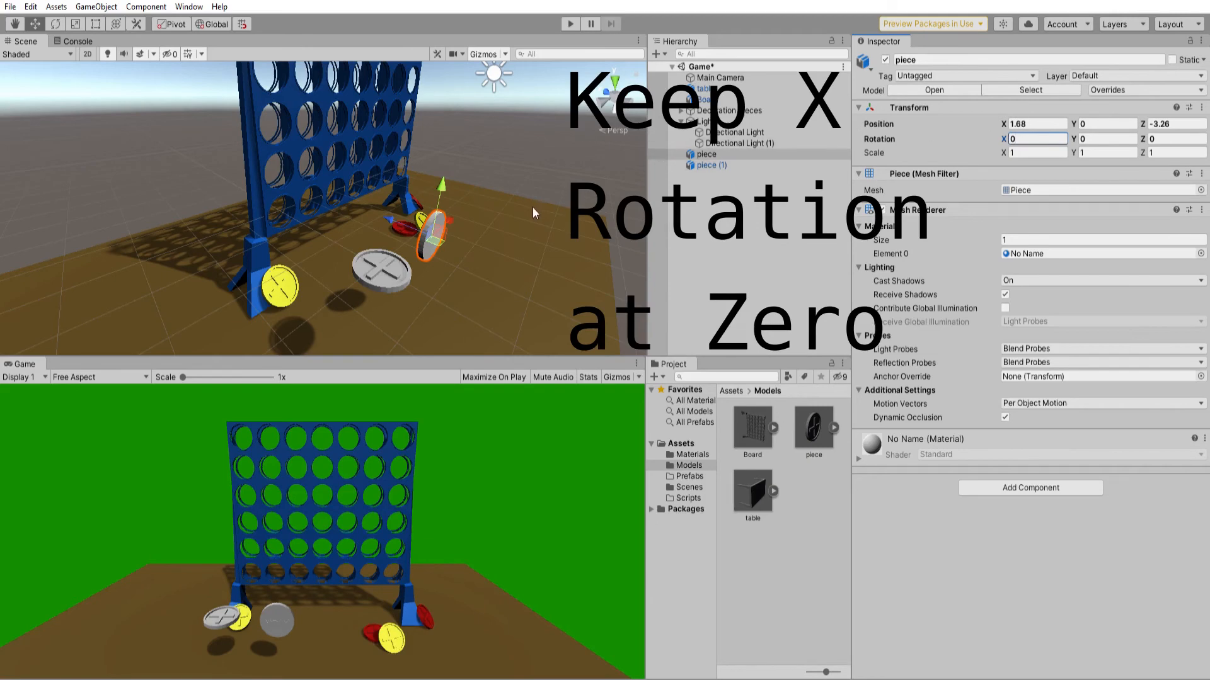
left_click_drag(532, 206, 441, 211, "alt")
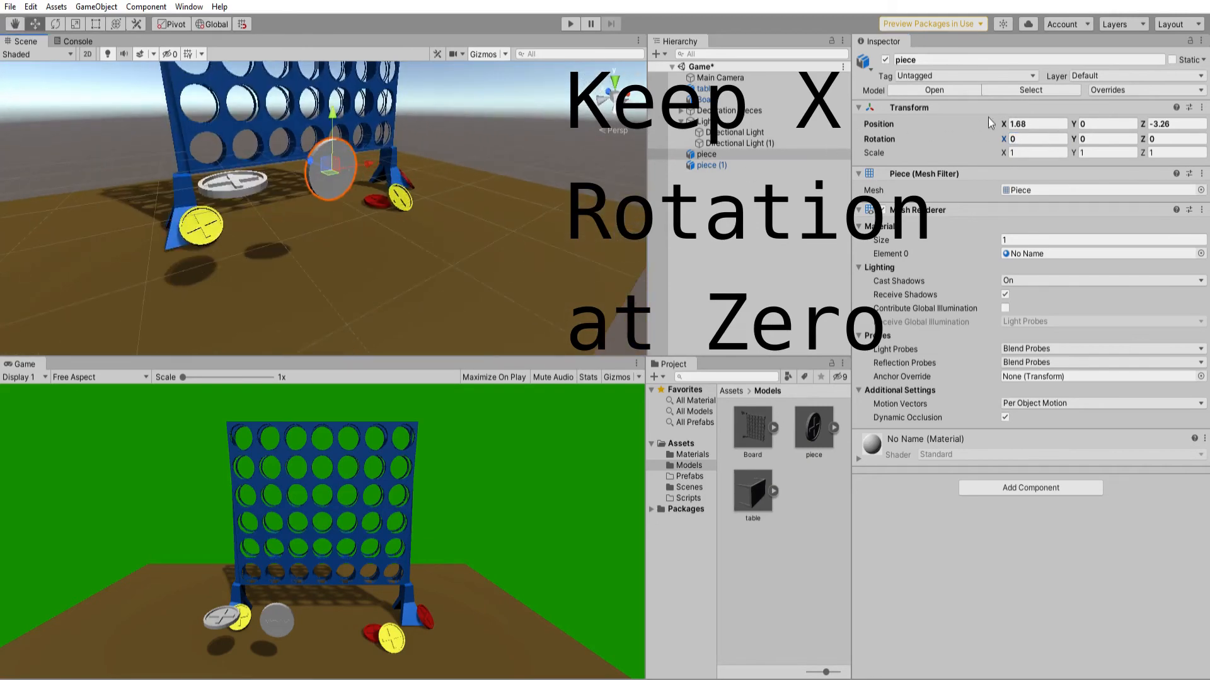
left_click(1039, 138)
type("180")
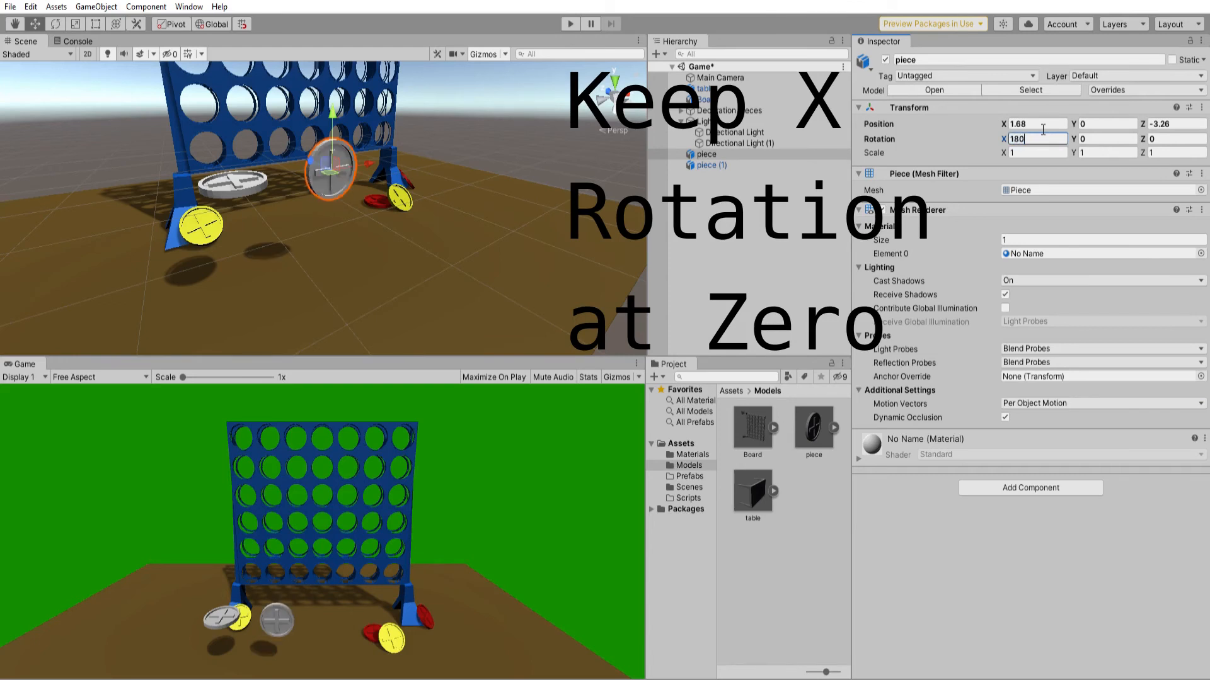
Set the X rotation of the second piece, piece (1), to 180.
left_click(255, 168)
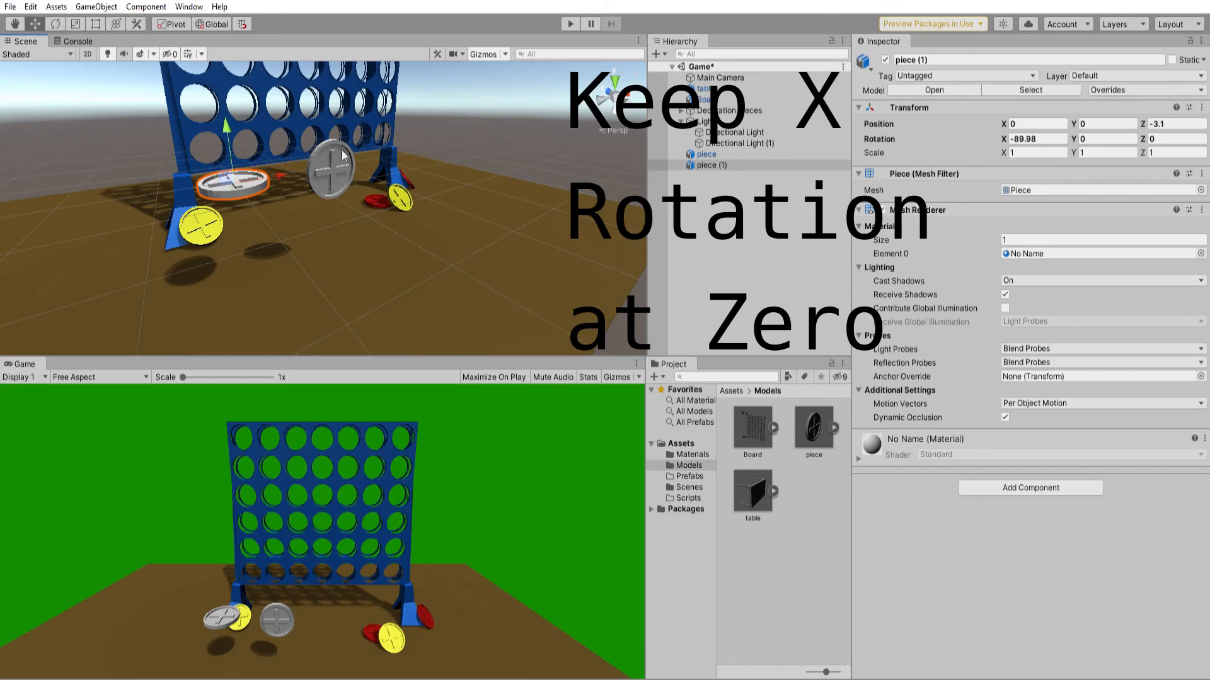
left_click(1027, 138)
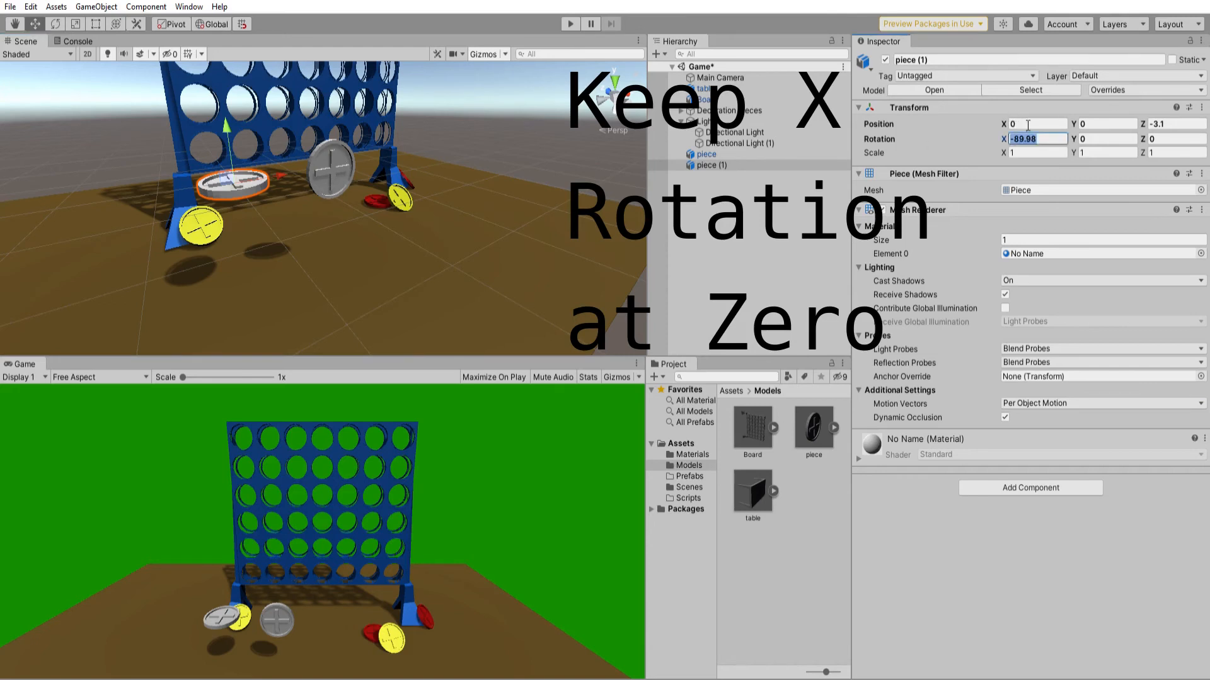
type("180")
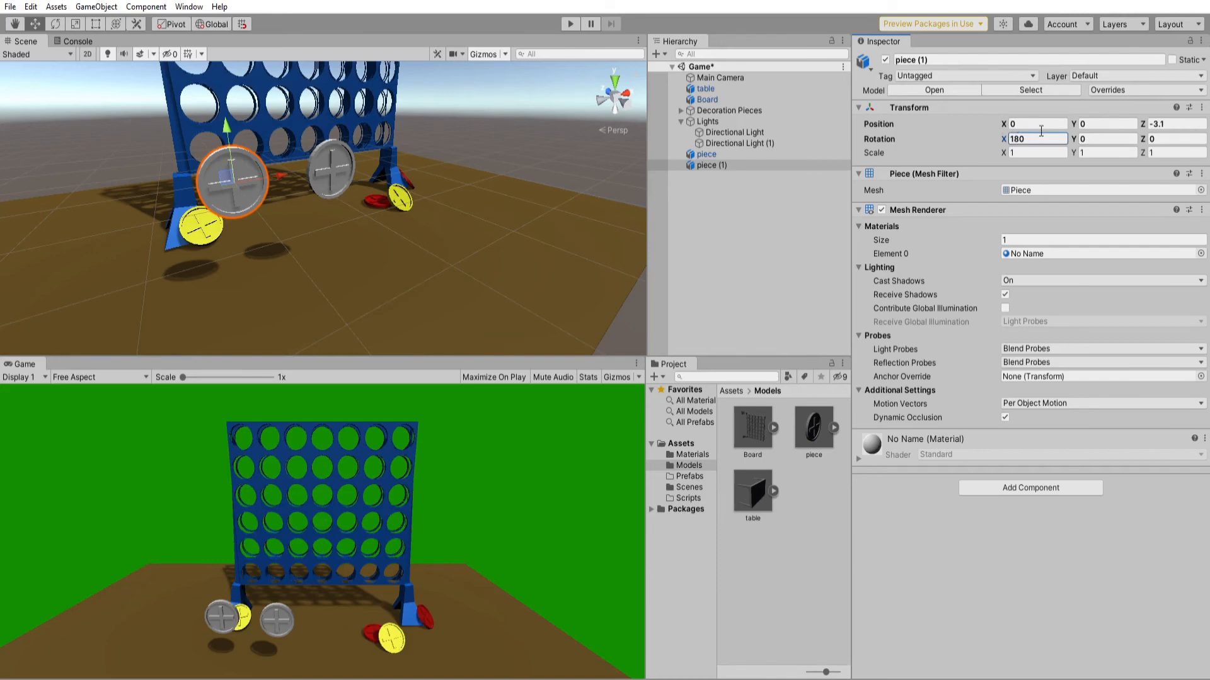
Try a Y rotation of 360 on the second piece and reset it to 0.
left_click(1093, 132)
type("360")
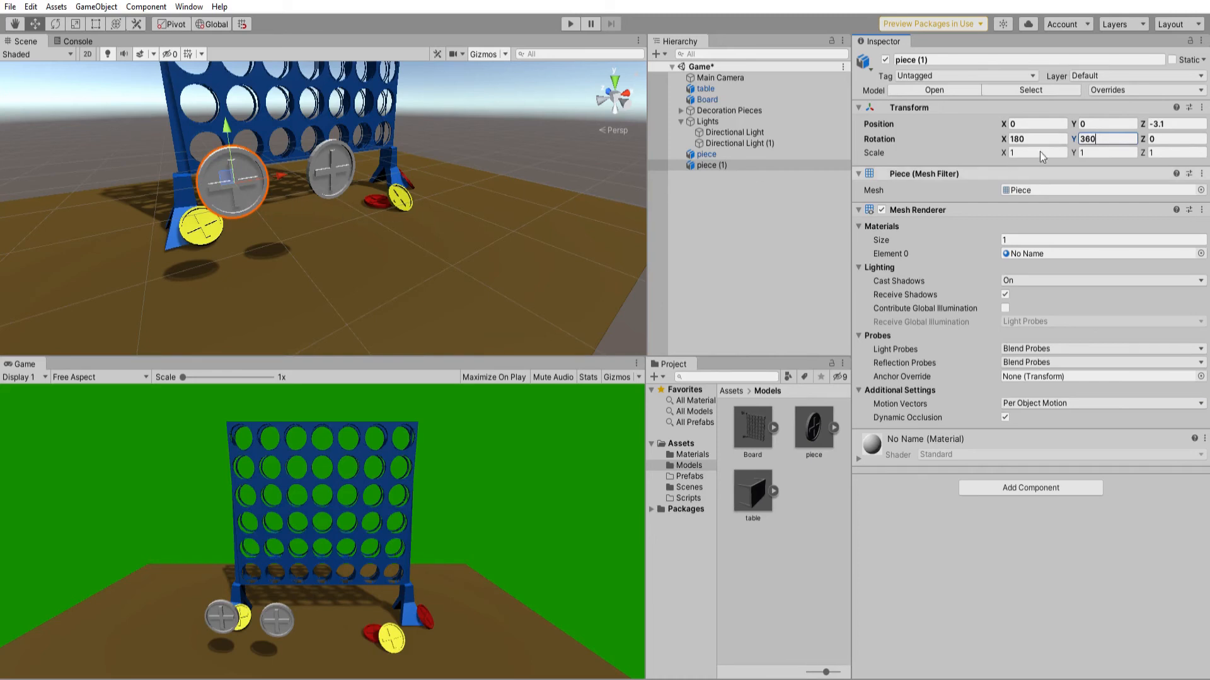
key("Return")
type("0")
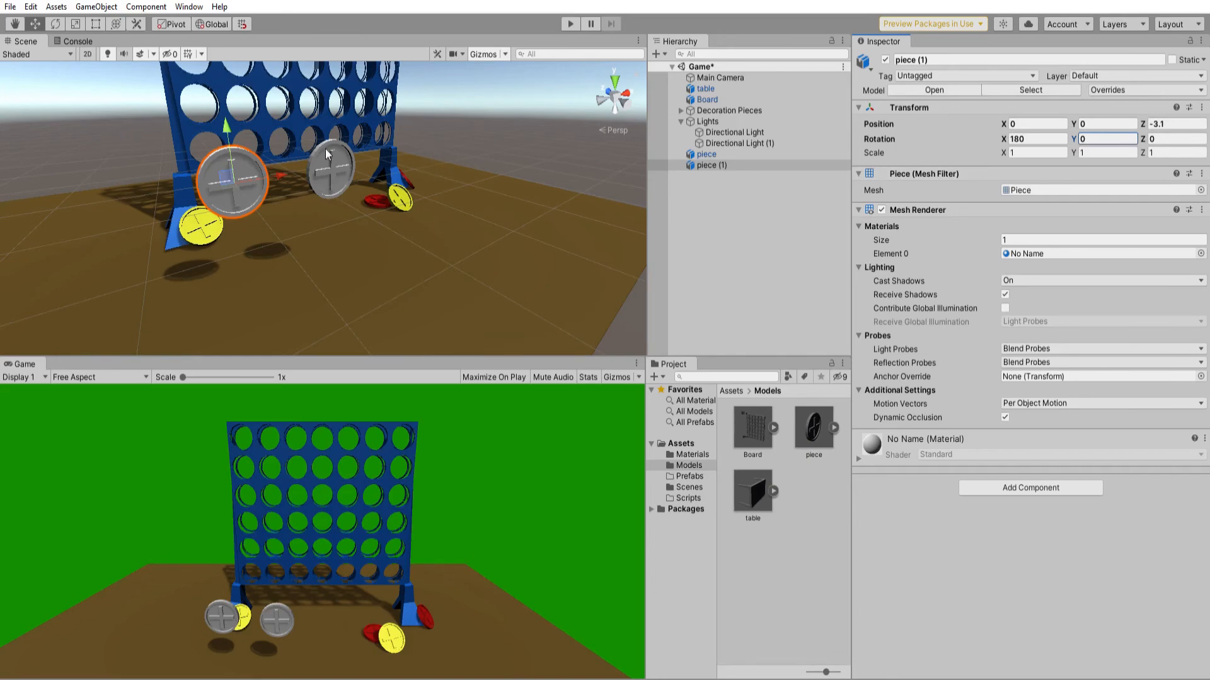
Apply the player1 material from the Materials folder to the original piece and the player2 material to piece (1).
middle_click_drag(326, 150, 340, 160)
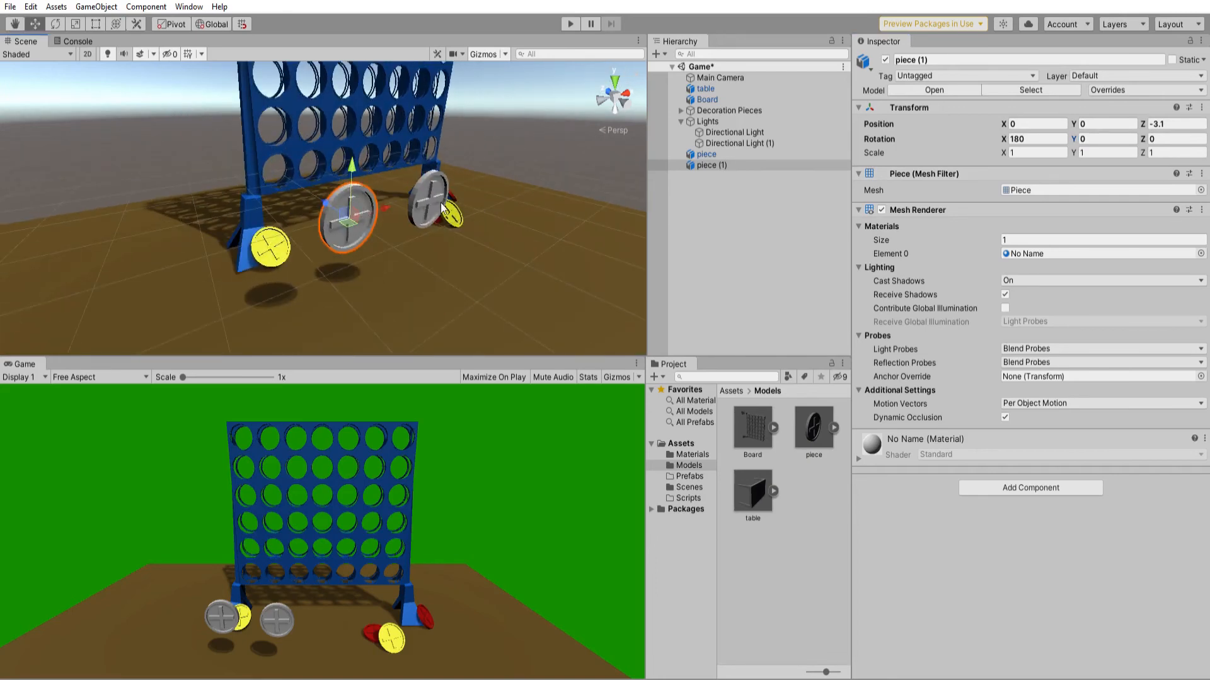
left_click(693, 454)
left_click_drag(814, 417, 723, 158)
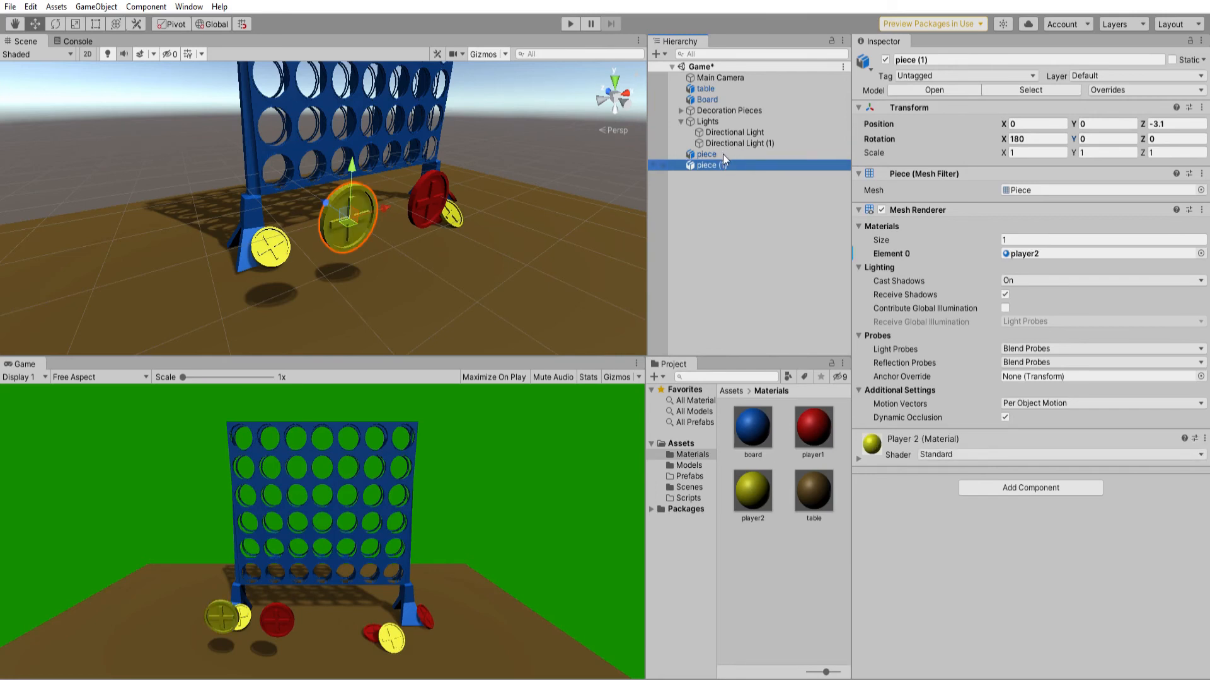
Rename the red piece as player1 and the yellow piece as player2.
left_click(719, 143)
left_click(707, 155)
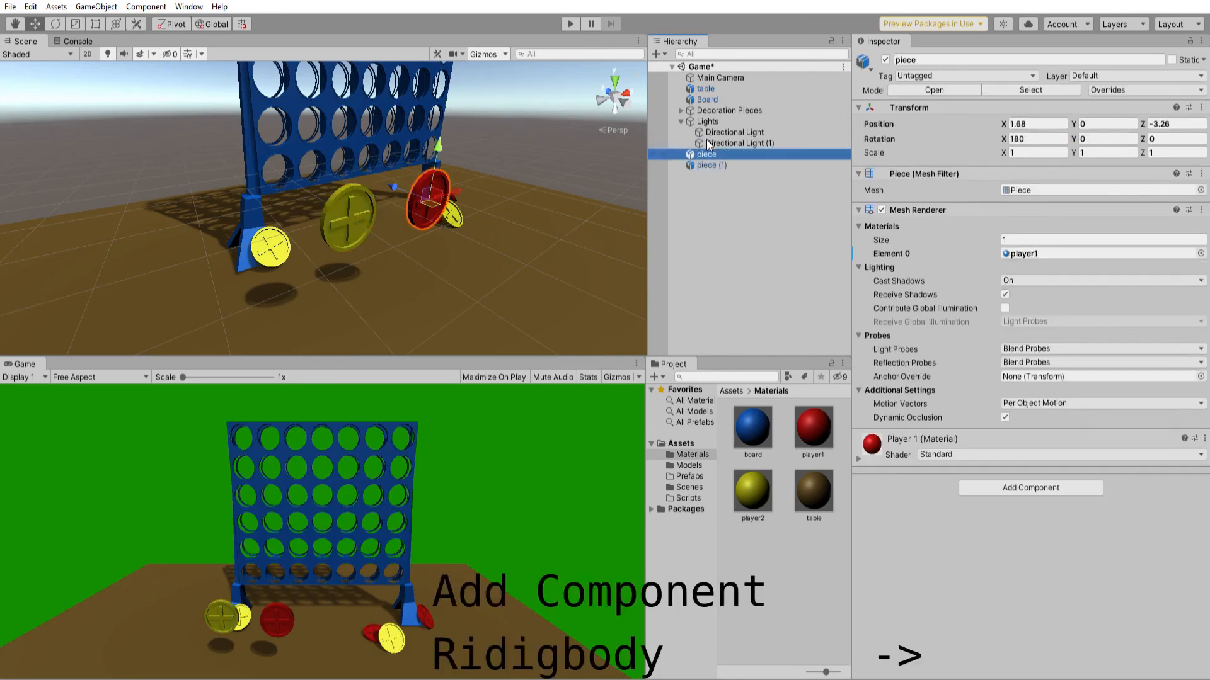
key("F2")
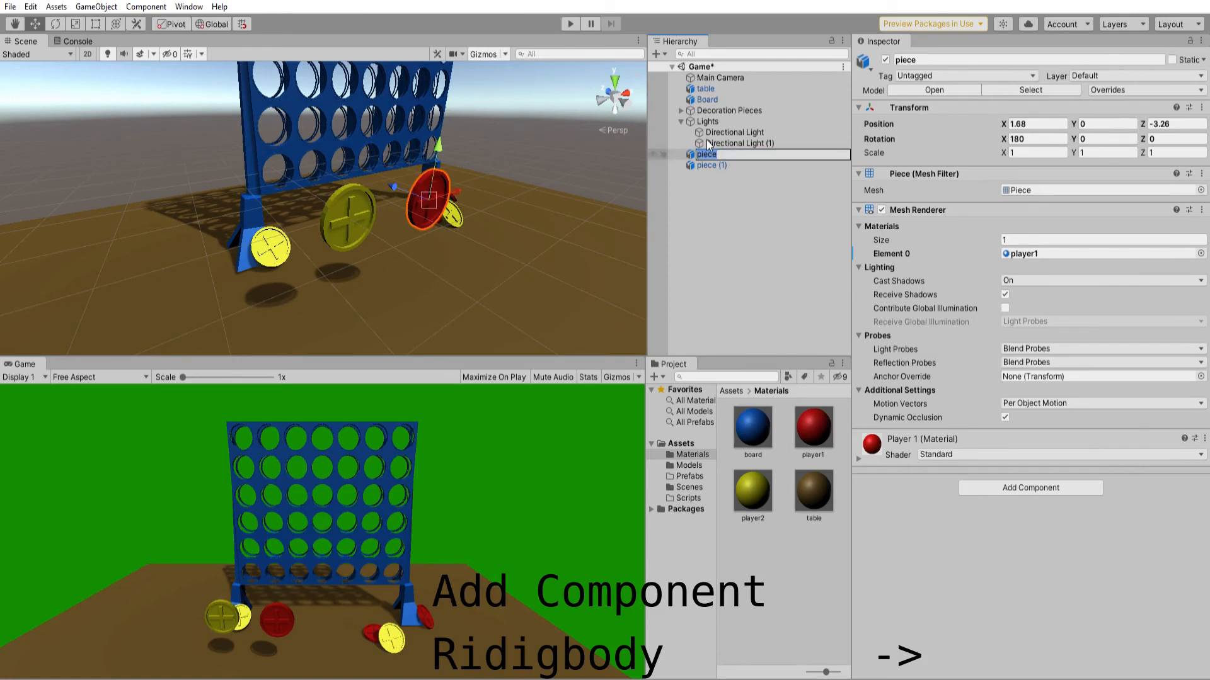
type("player1")
key("Return")
left_click(712, 164)
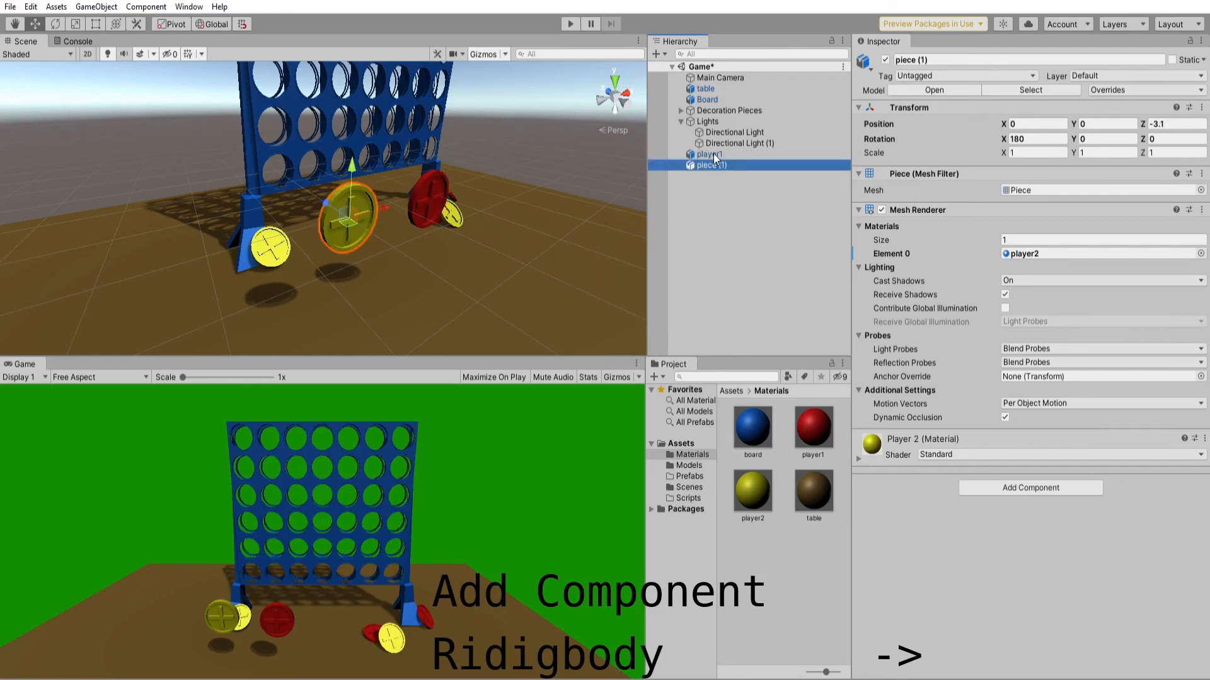
key("F2")
type("play")
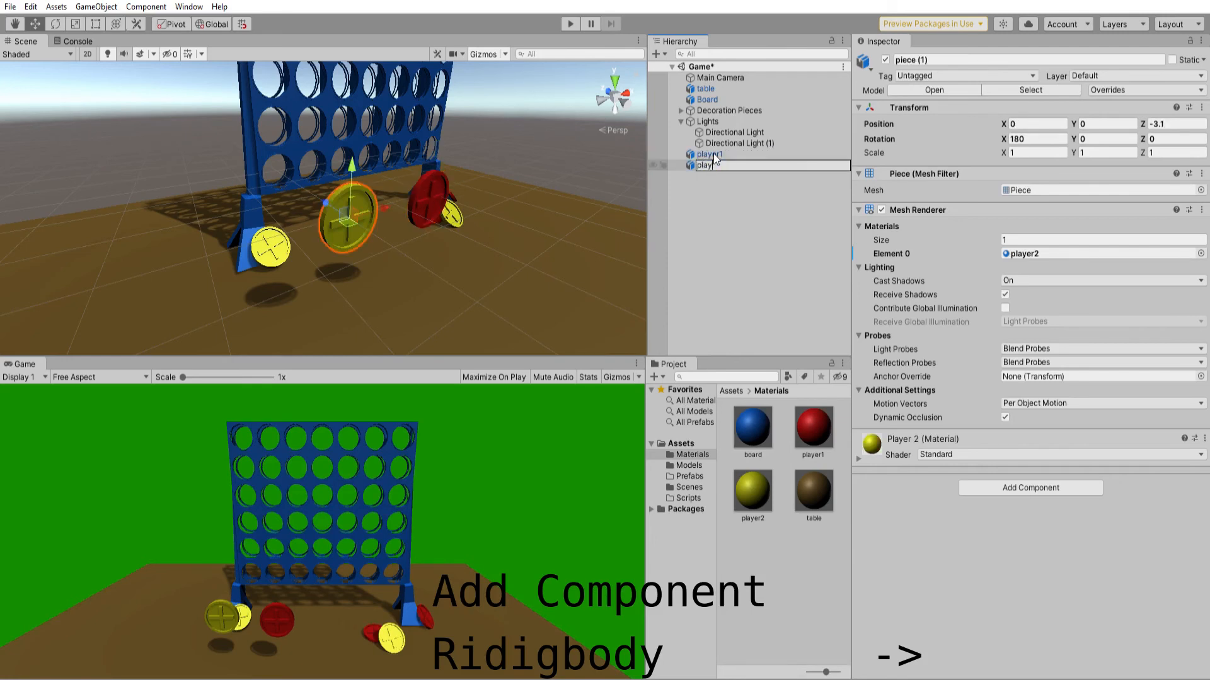
type("er2")
key("Return")
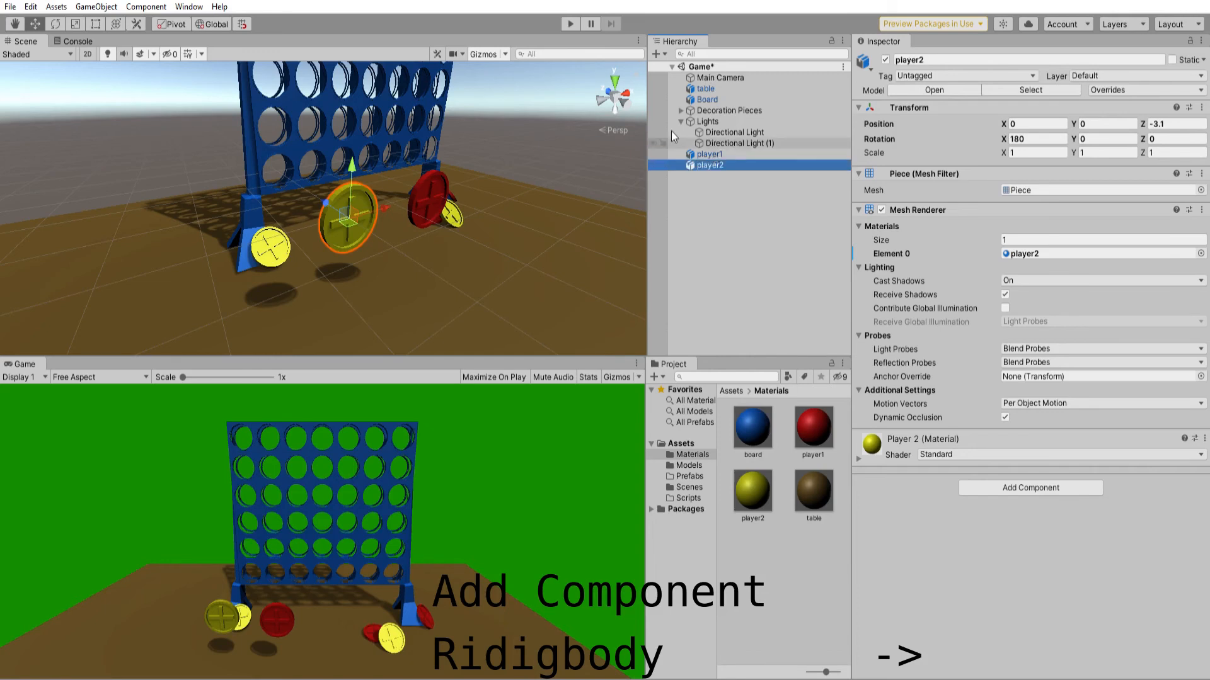
Add a Rigidbody and a Box Collider component to player1.
left_click(730, 154)
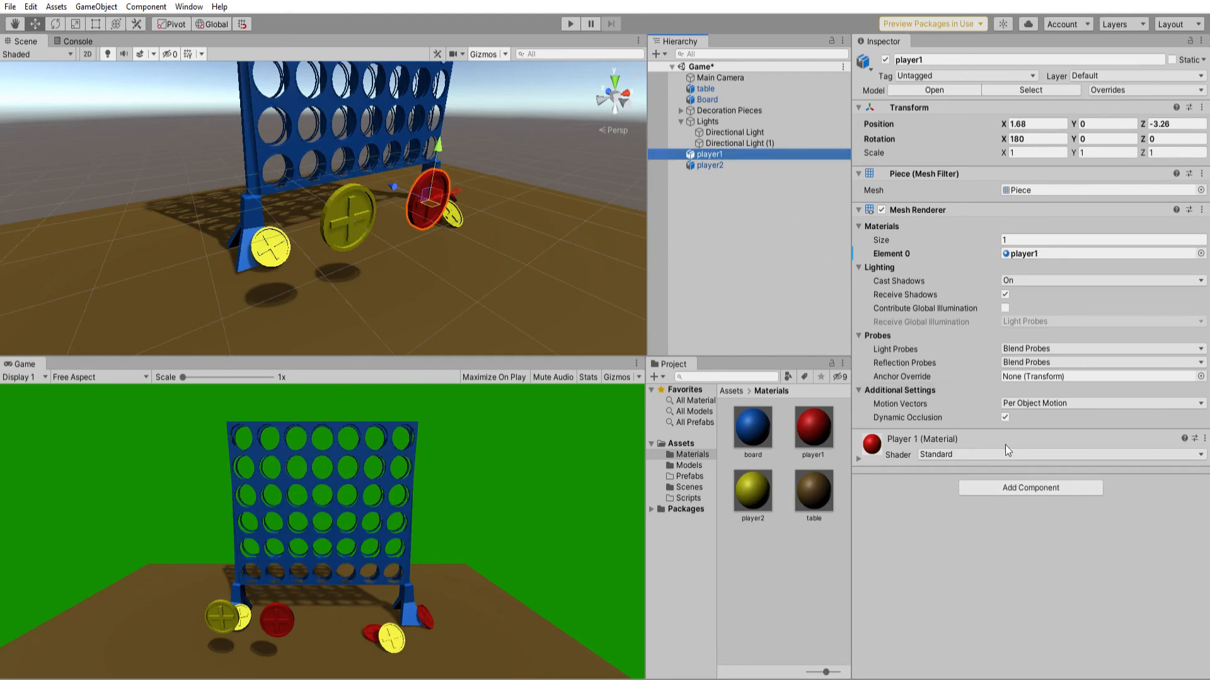
left_click(1026, 480)
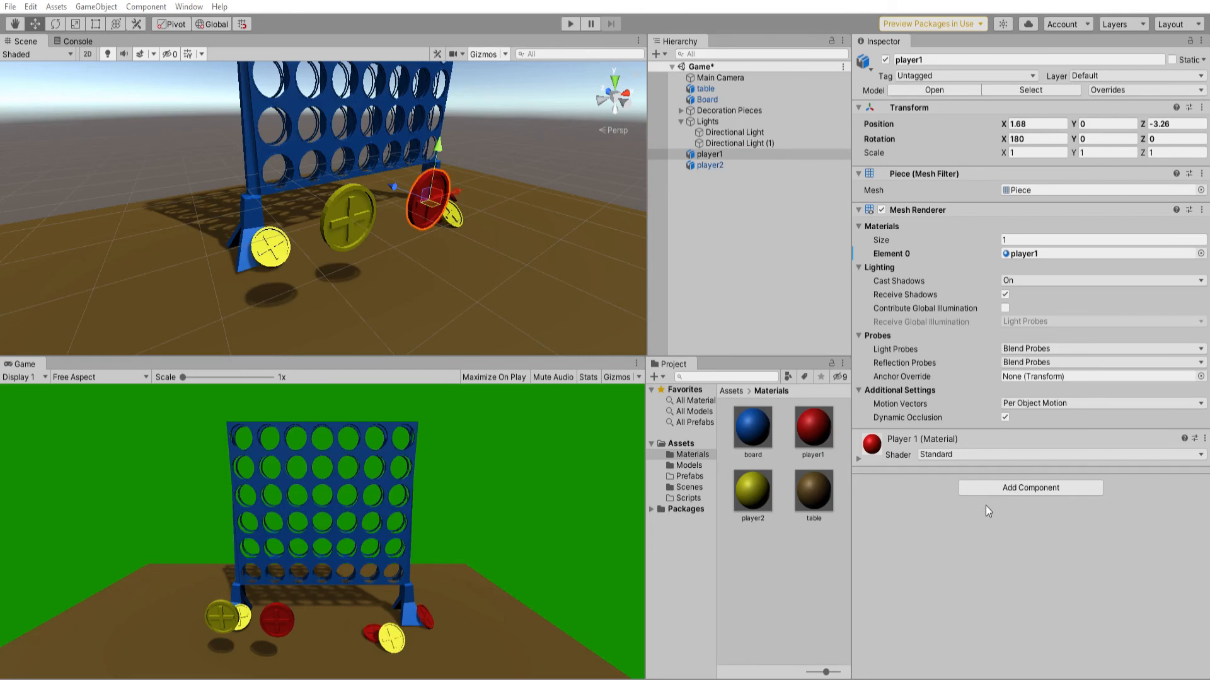
key("Return")
scroll(950, 446, "down", 3)
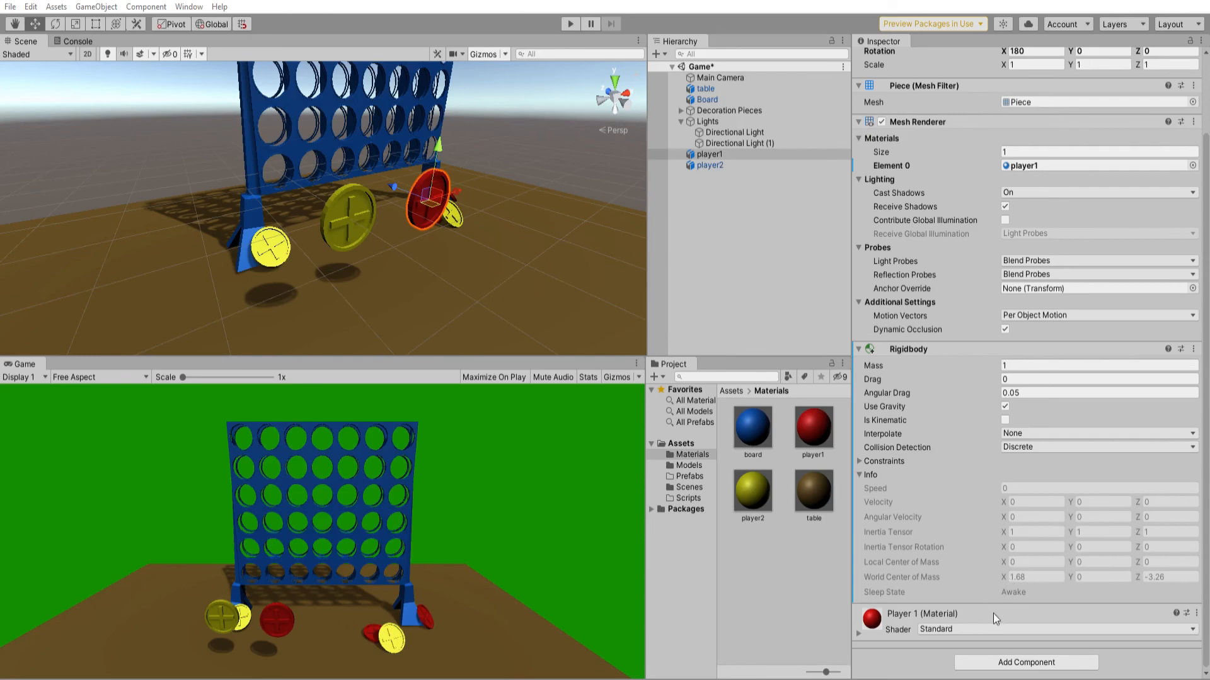
left_click(1012, 508)
scroll(983, 488, "down", 3)
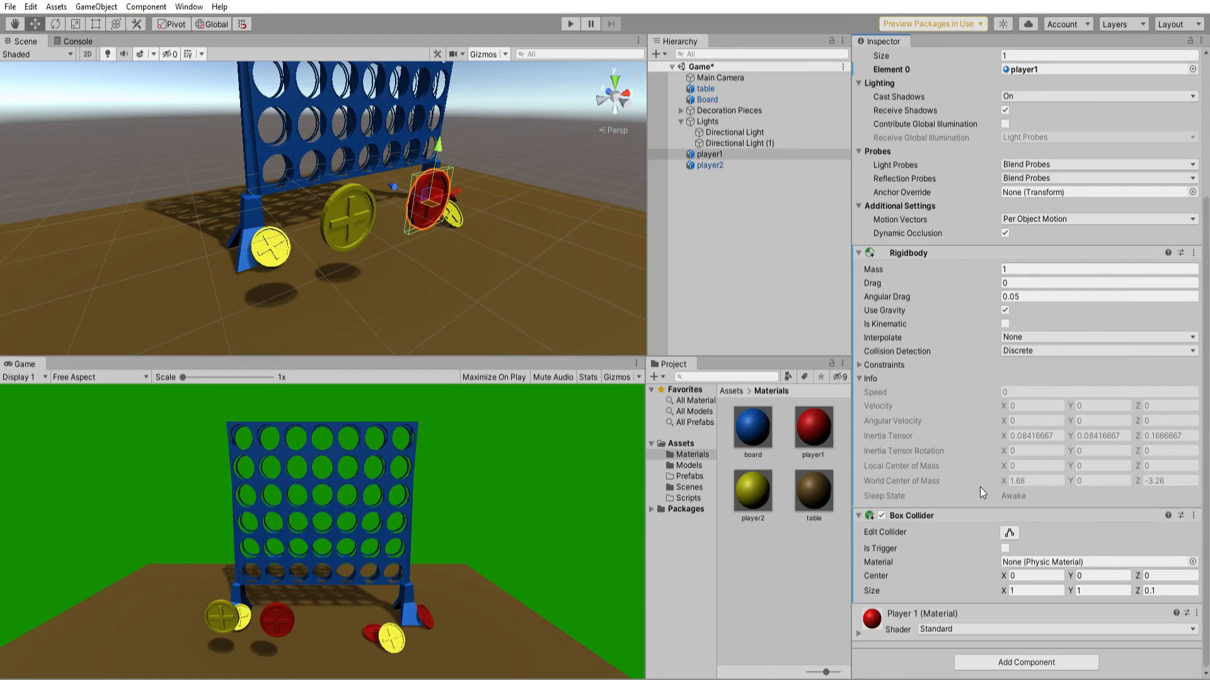
Add a Box Collider and a Rigidbody component to player2.
scroll(511, 207, "up", 5)
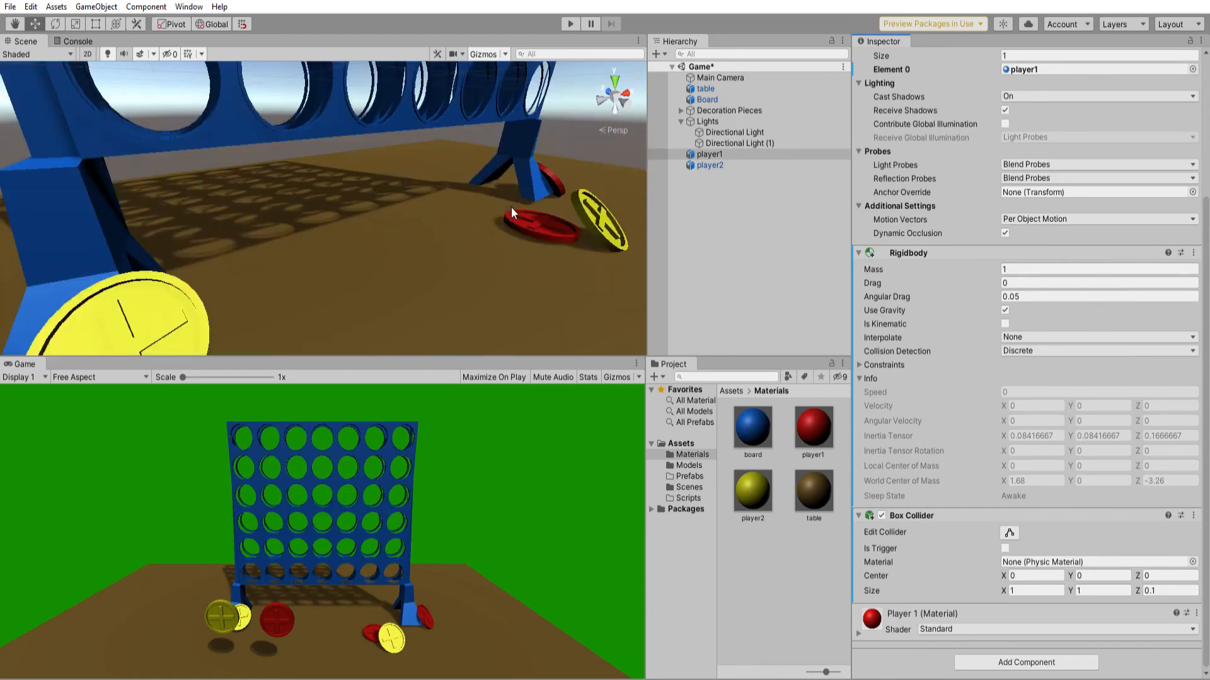
scroll(512, 206, "down", 5)
right_click_drag(539, 179, 546, 188)
right_click_drag(382, 202, 457, 206)
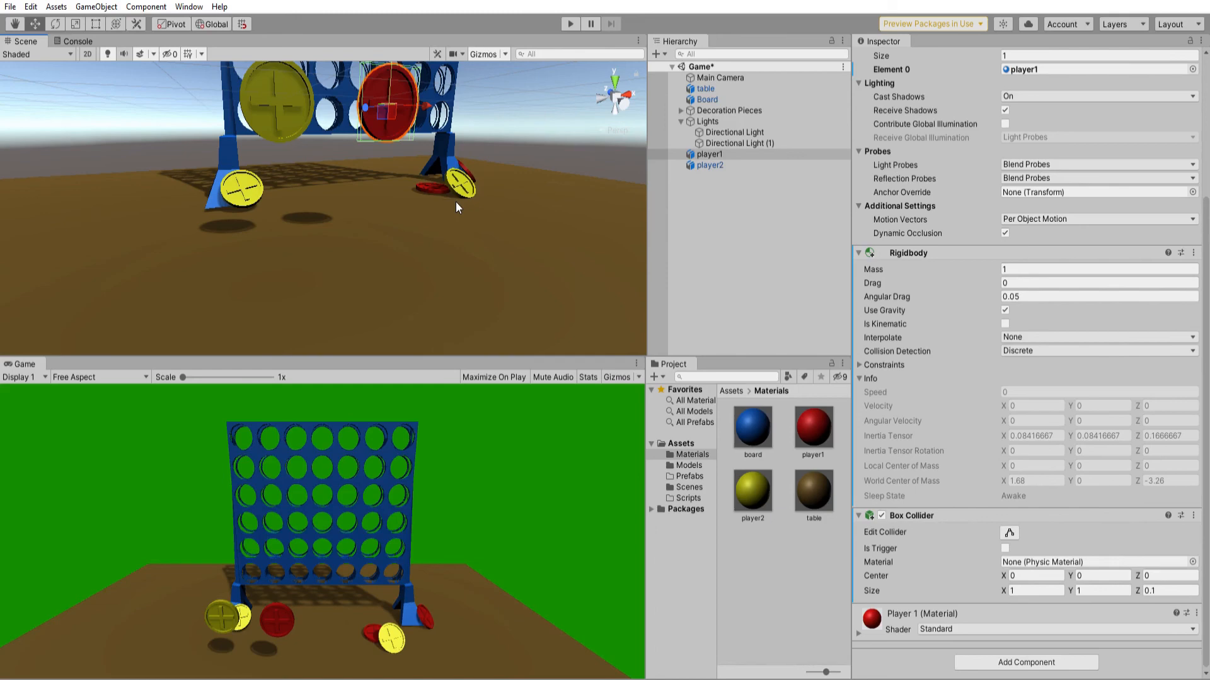
key("f")
left_click(710, 165)
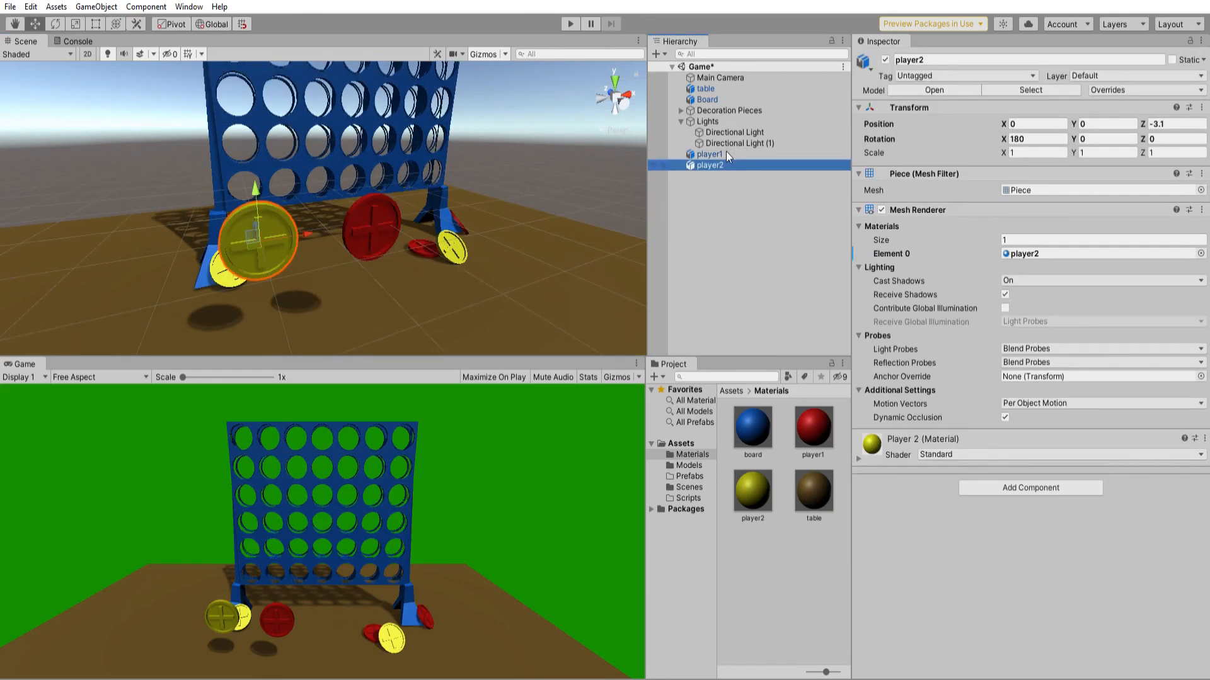
left_click(1031, 487)
key("Return")
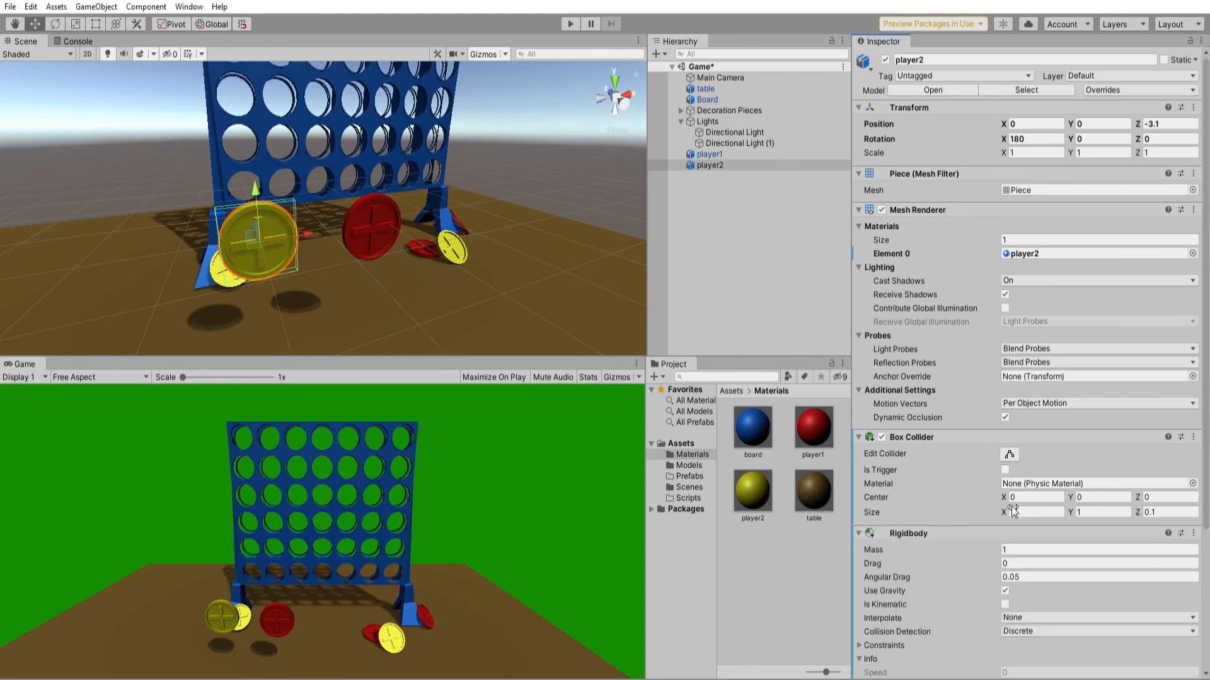
scroll(918, 321, "down", 5)
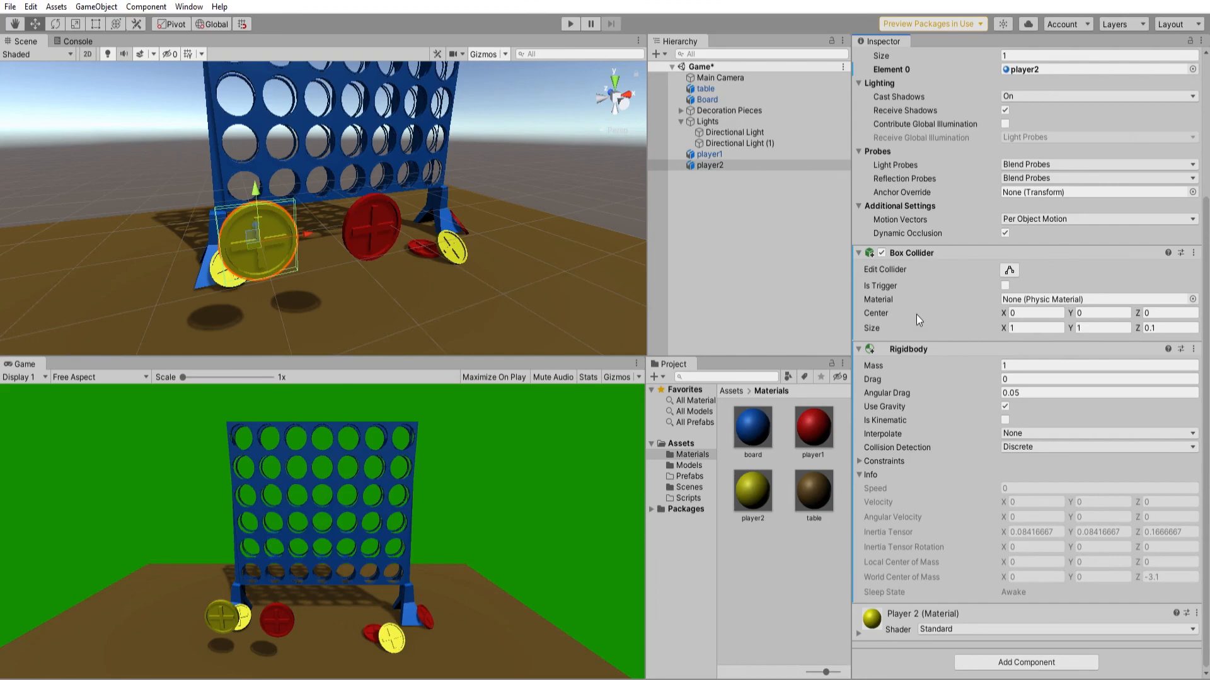
Run the scene to check how the two player pieces react to gravity above the table, and stop the playback.
scroll(514, 202, "down", 10)
right_click_drag(455, 202, 424, 192)
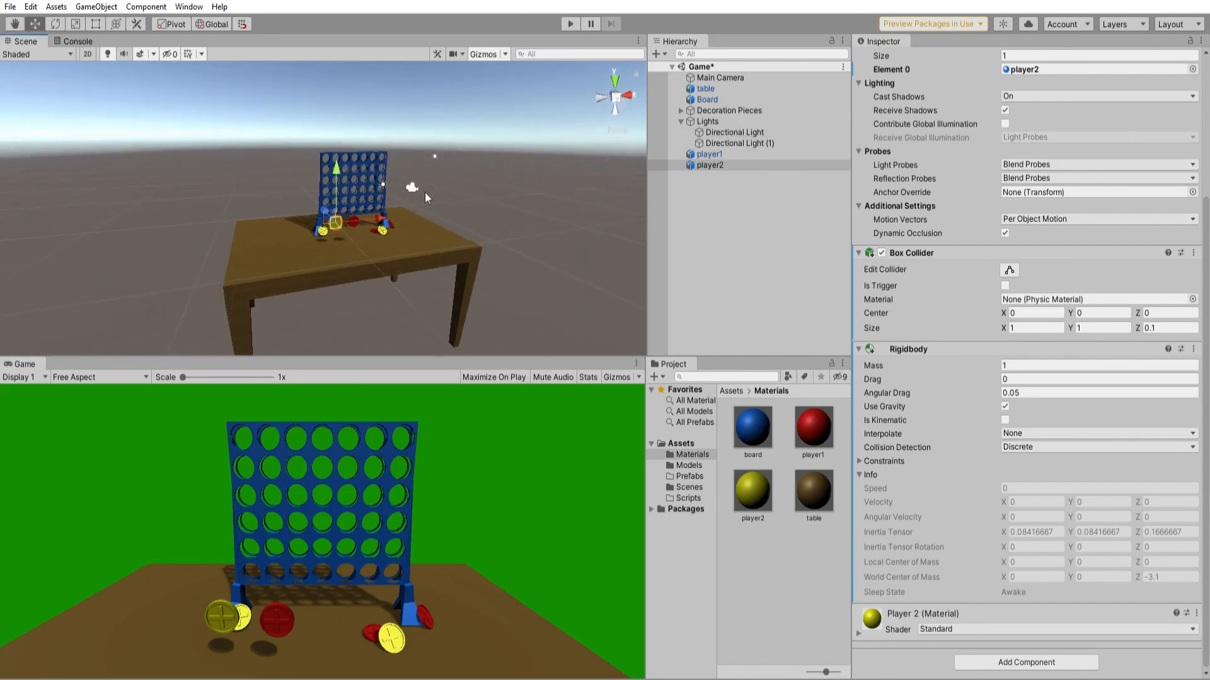
scroll(409, 200, "up", 6)
scroll(410, 205, "down", 4)
left_click(570, 24)
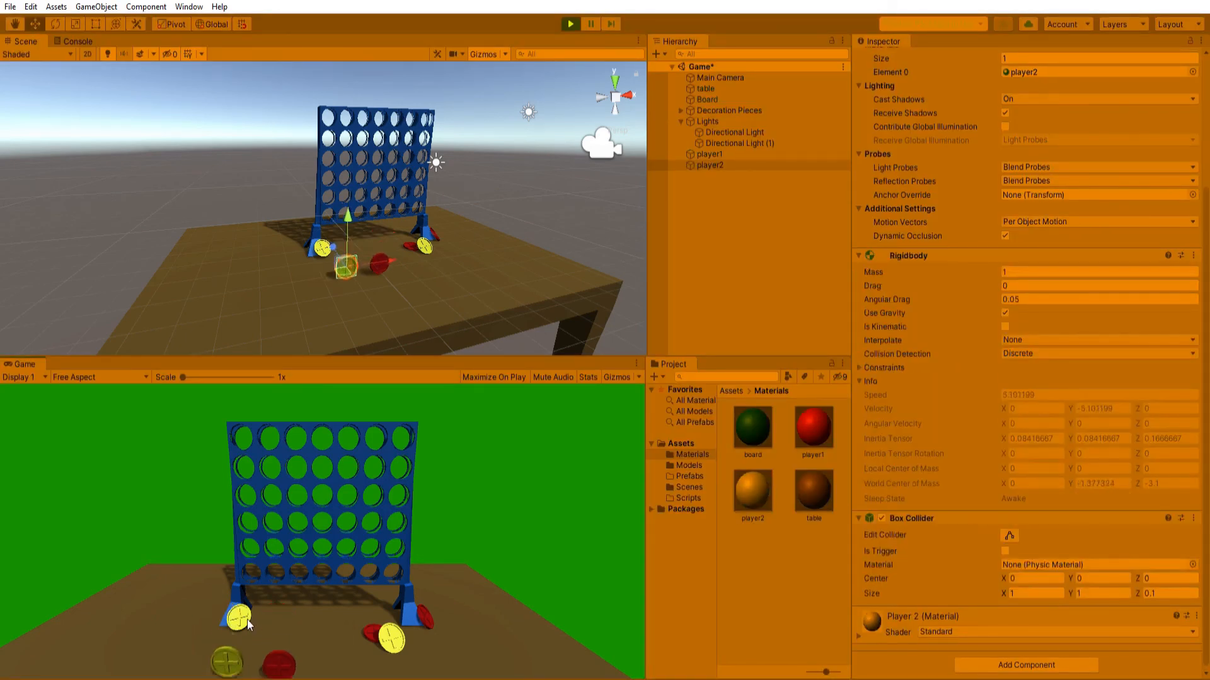
middle_click_drag(399, 279, 387, 172)
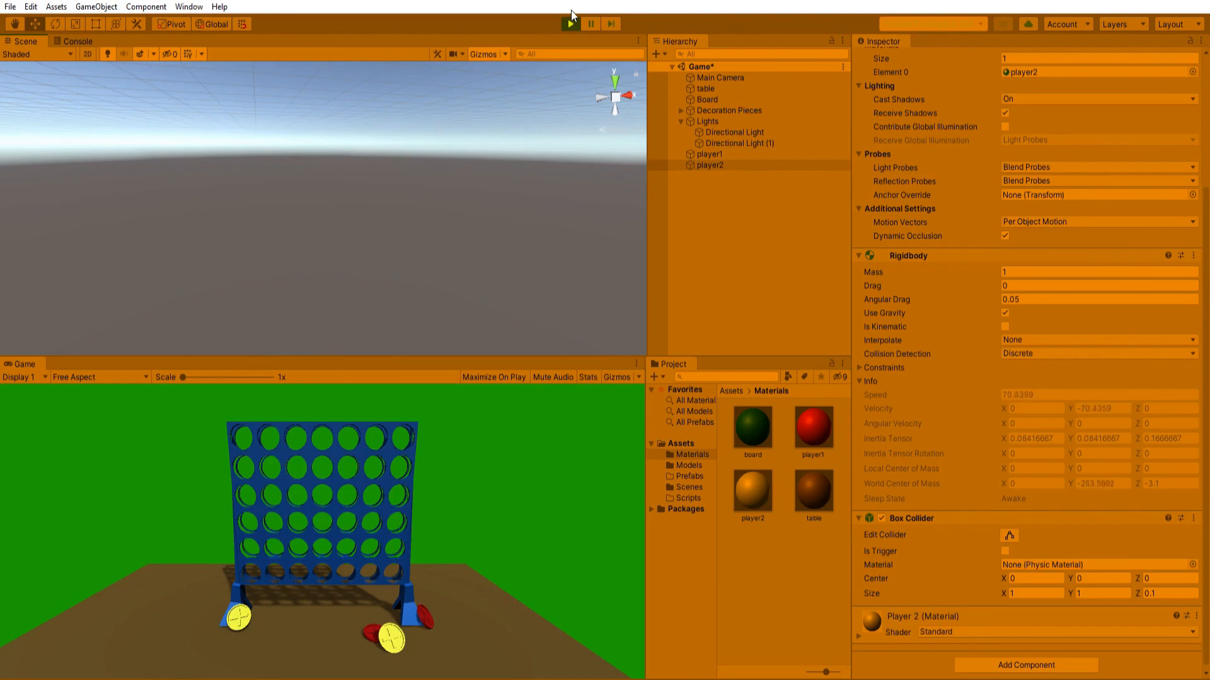
left_click(570, 23)
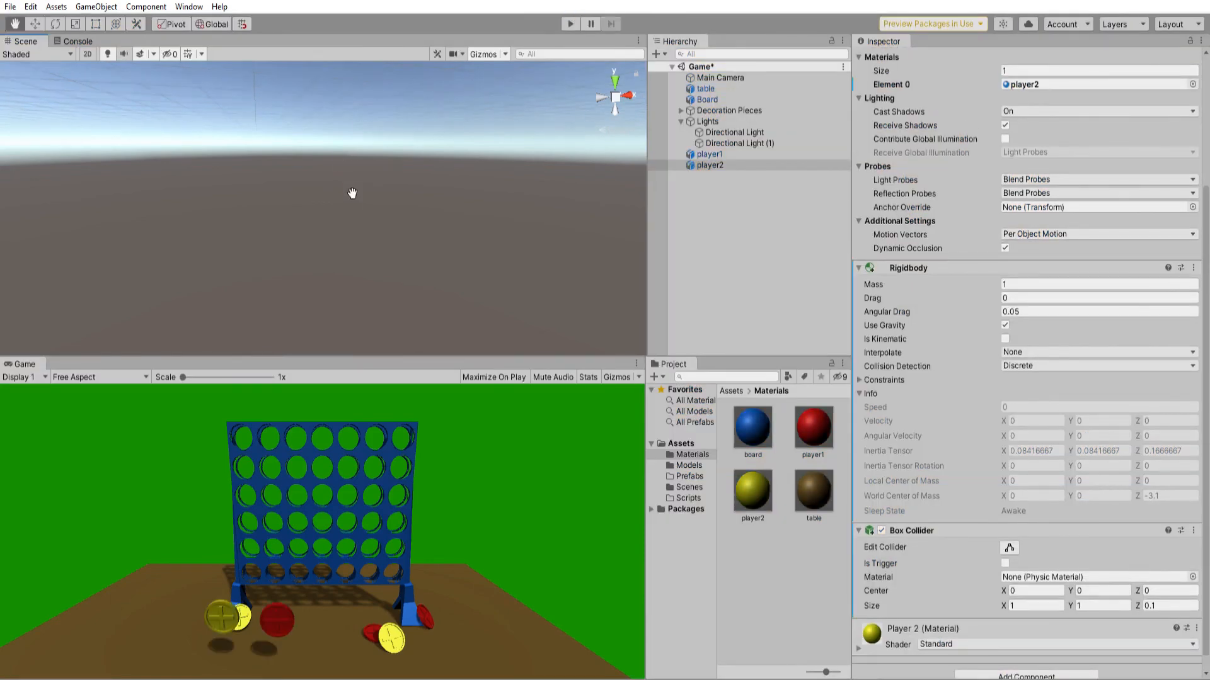
Examine the player1 and player2 pieces and their placement in front of the board and over the table.
middle_click_drag(352, 193, 360, 259)
middle_click_drag(338, 111, 361, 259)
mouse_move(335, 159)
middle_mouse_down()
mouse_move(369, 266)
mouse_move(357, 165)
middle_mouse_up()
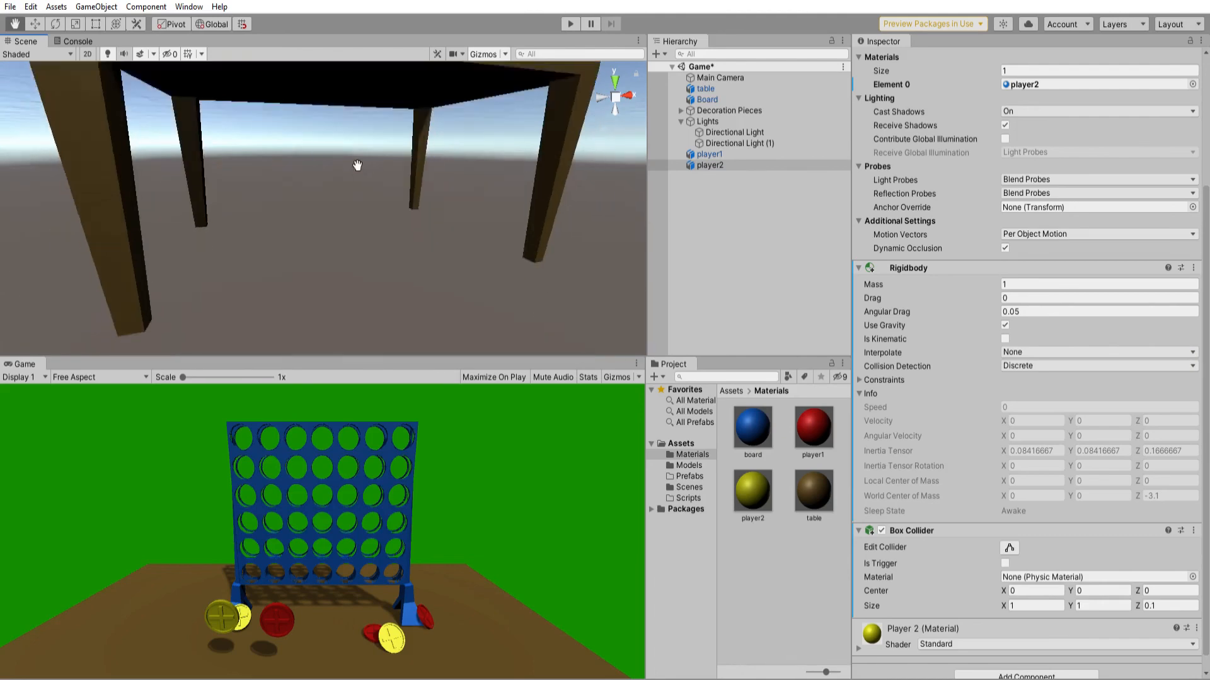
key("f")
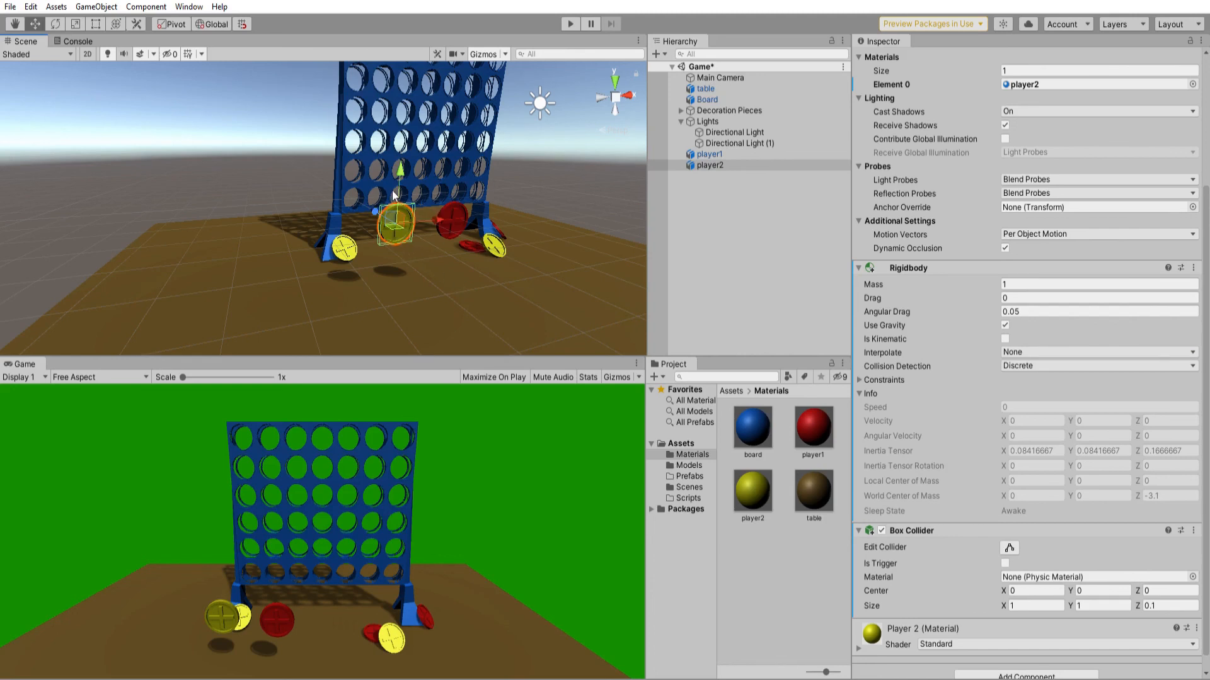
scroll(405, 189, "up", 6)
scroll(416, 184, "down", 6)
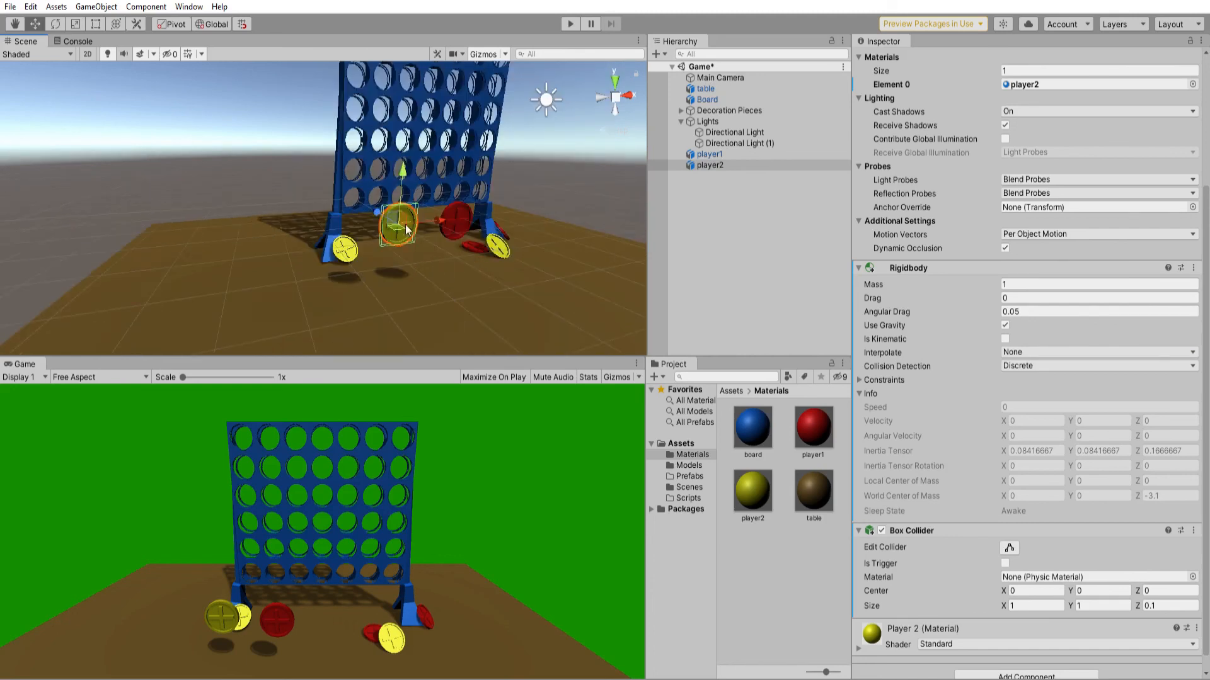
middle_click_drag(455, 281, 486, 220)
left_click(431, 252)
left_click(318, 119)
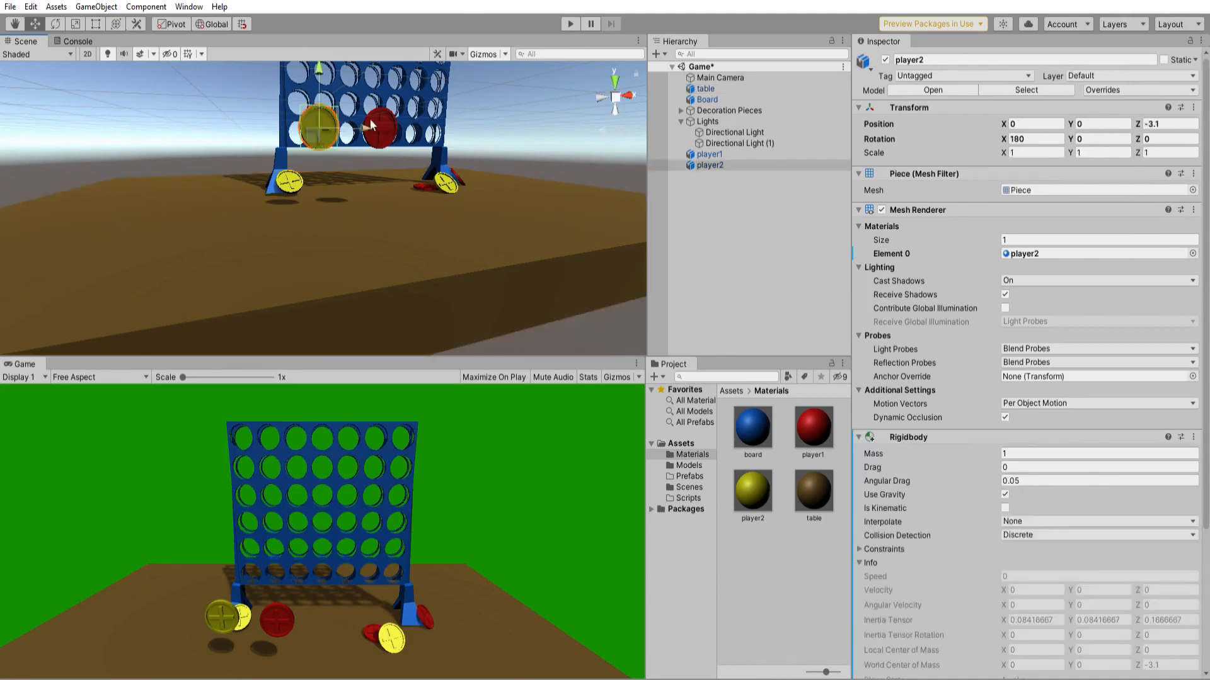
middle_click_drag(362, 124, 411, 193)
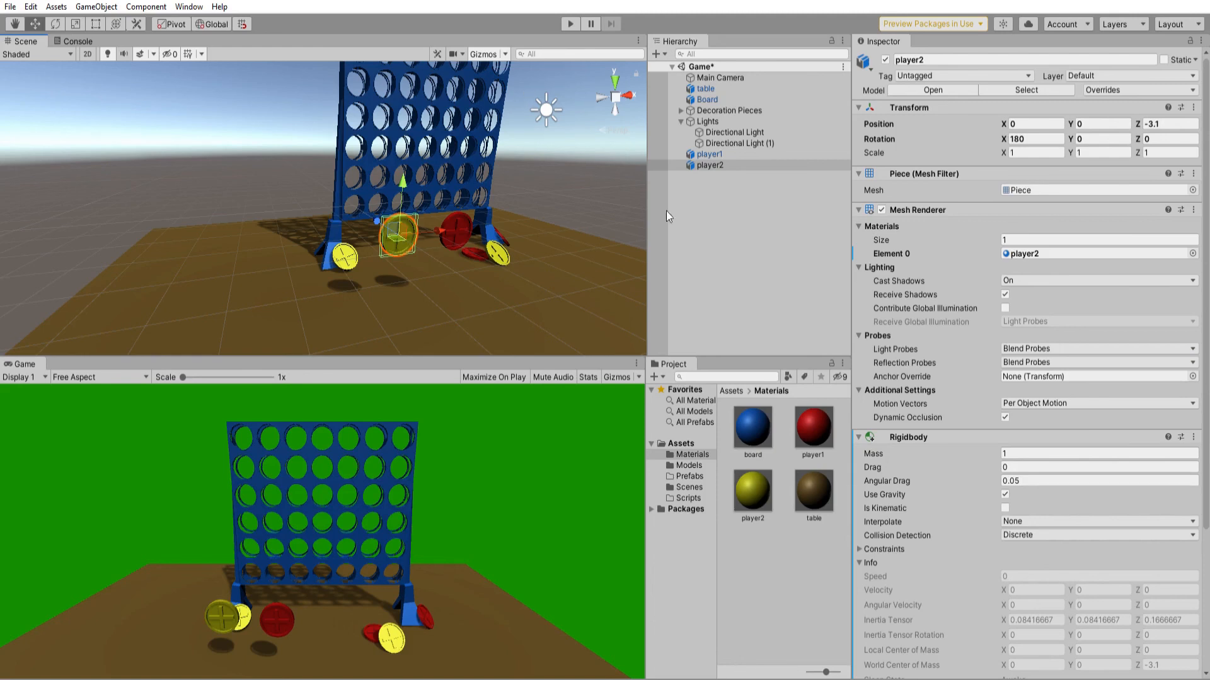
Save the player1 piece from the scene as a prefab in the Prefabs folder.
left_click(712, 155)
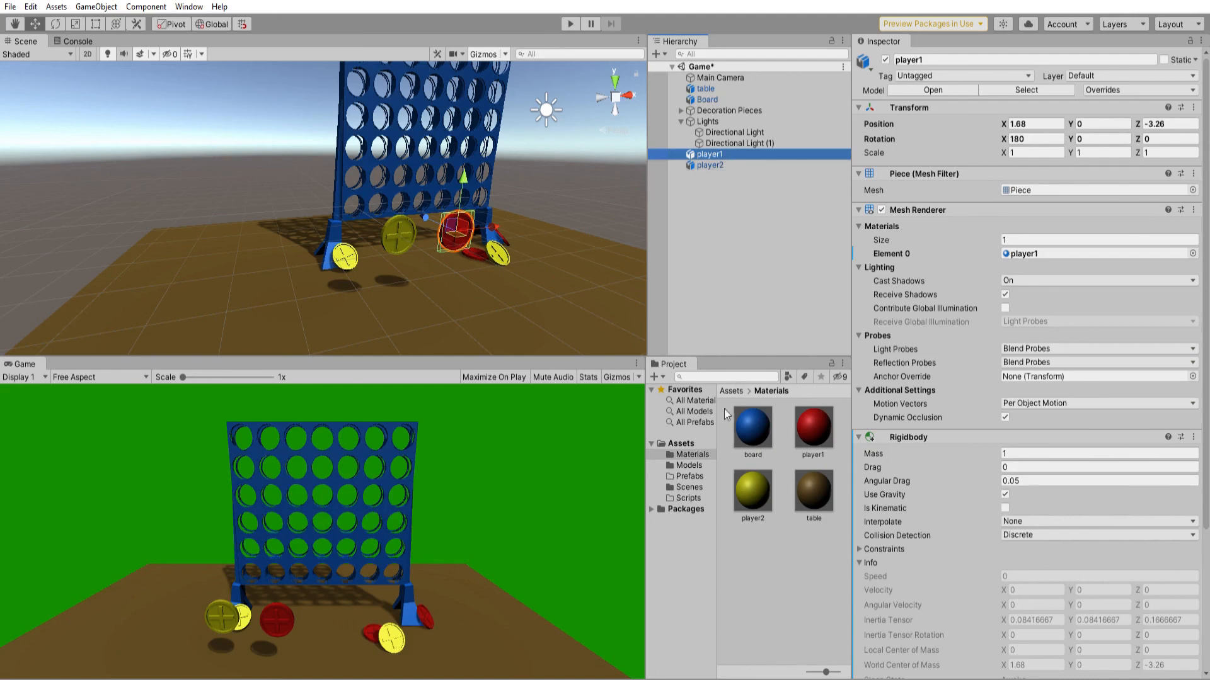
left_click(690, 474)
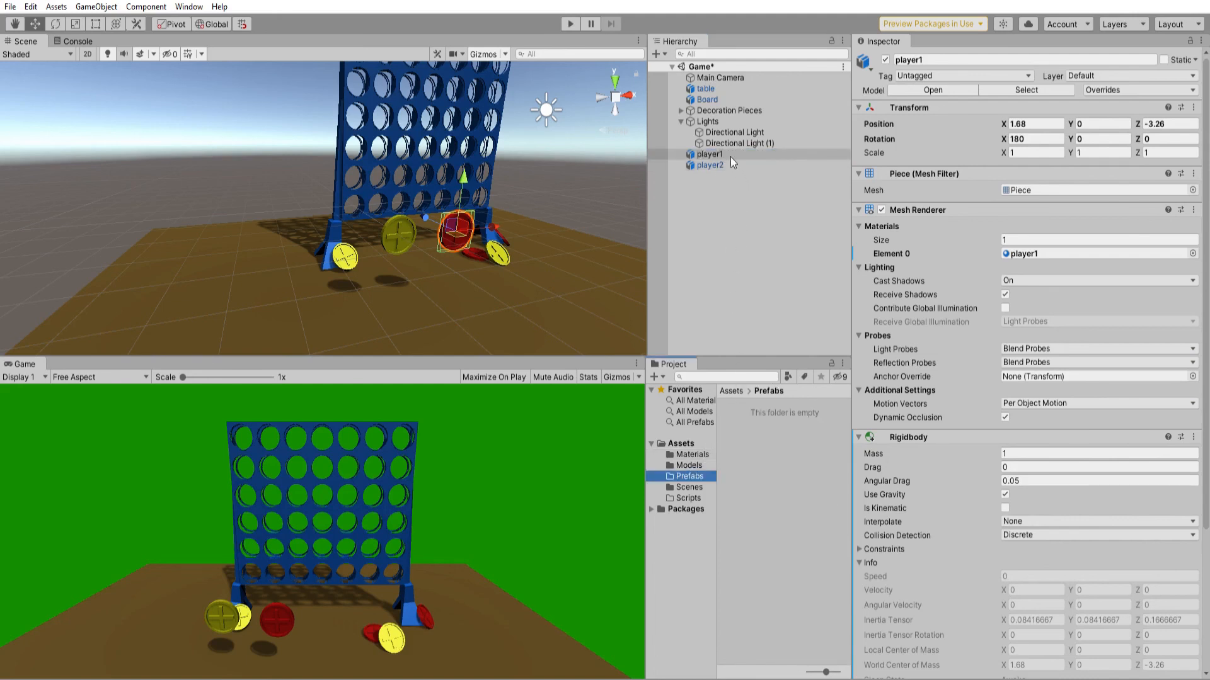
left_click_drag(720, 153, 750, 455)
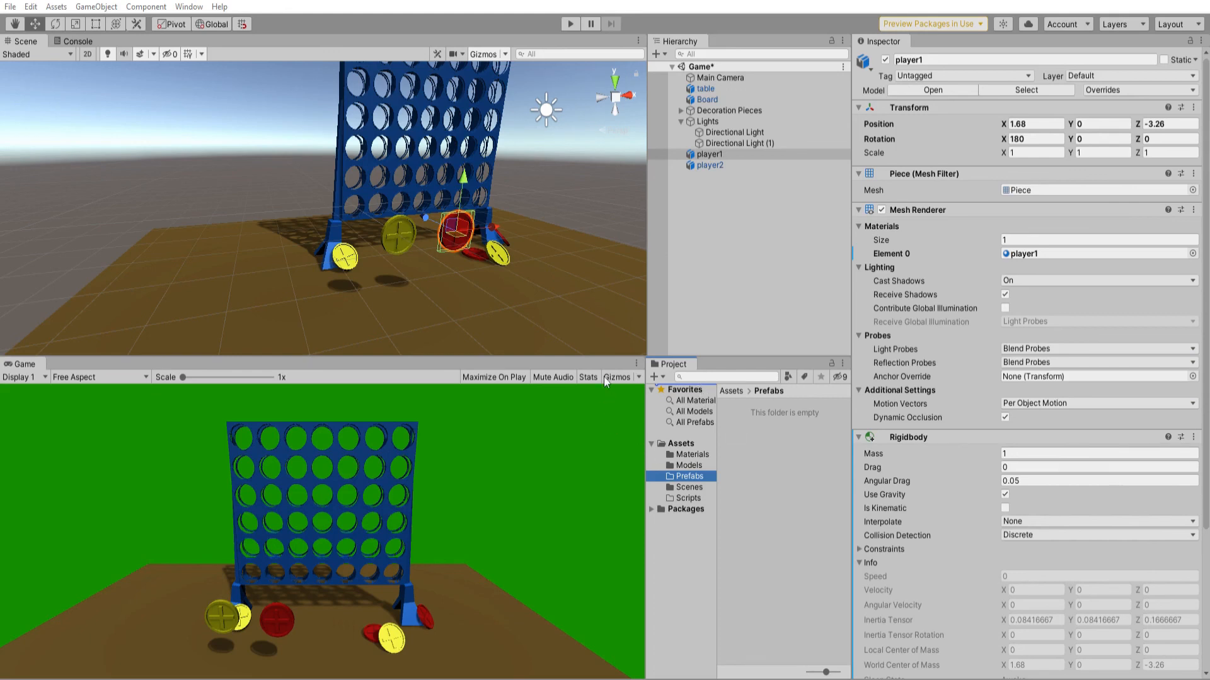
left_click_drag(710, 154, 763, 421)
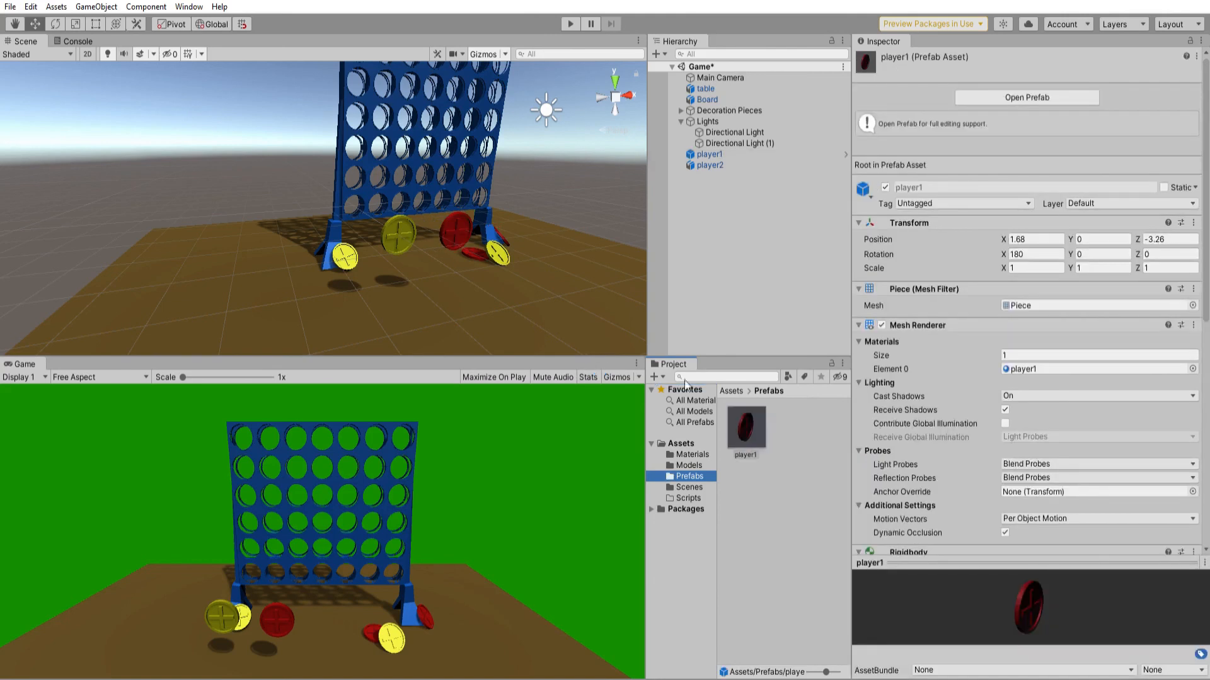
Select the player2 piece and open the Prefabs folder for saving it as a prefab.
left_click(707, 165)
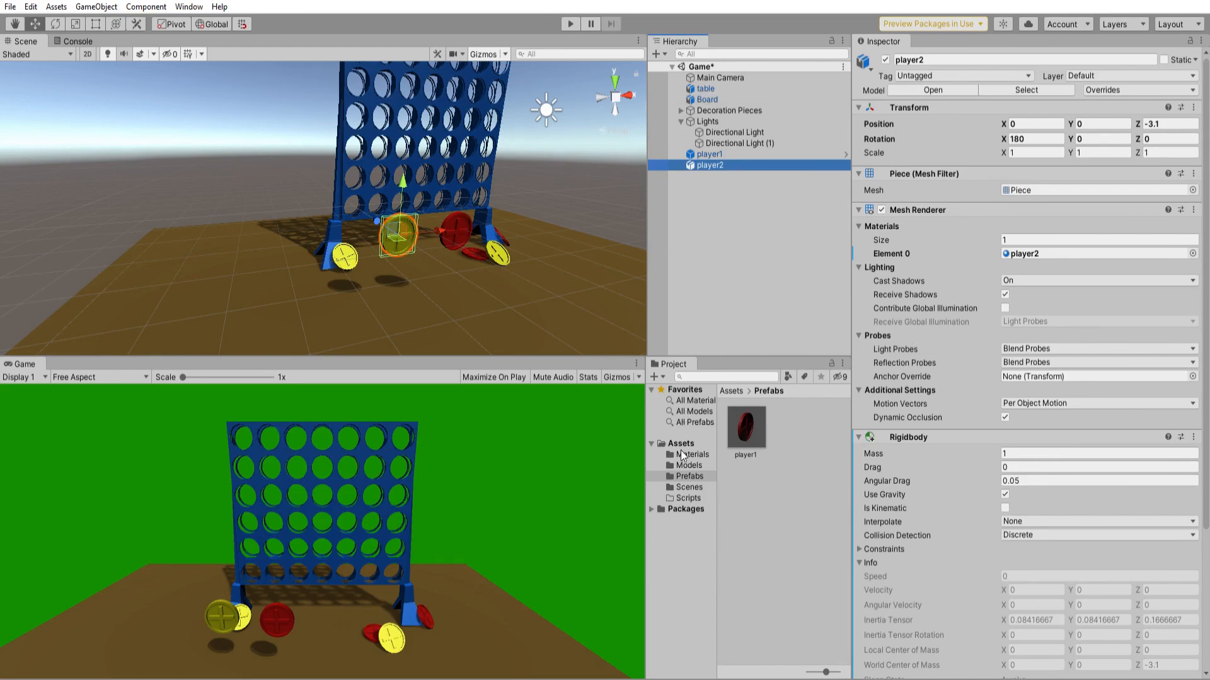
left_click(687, 464)
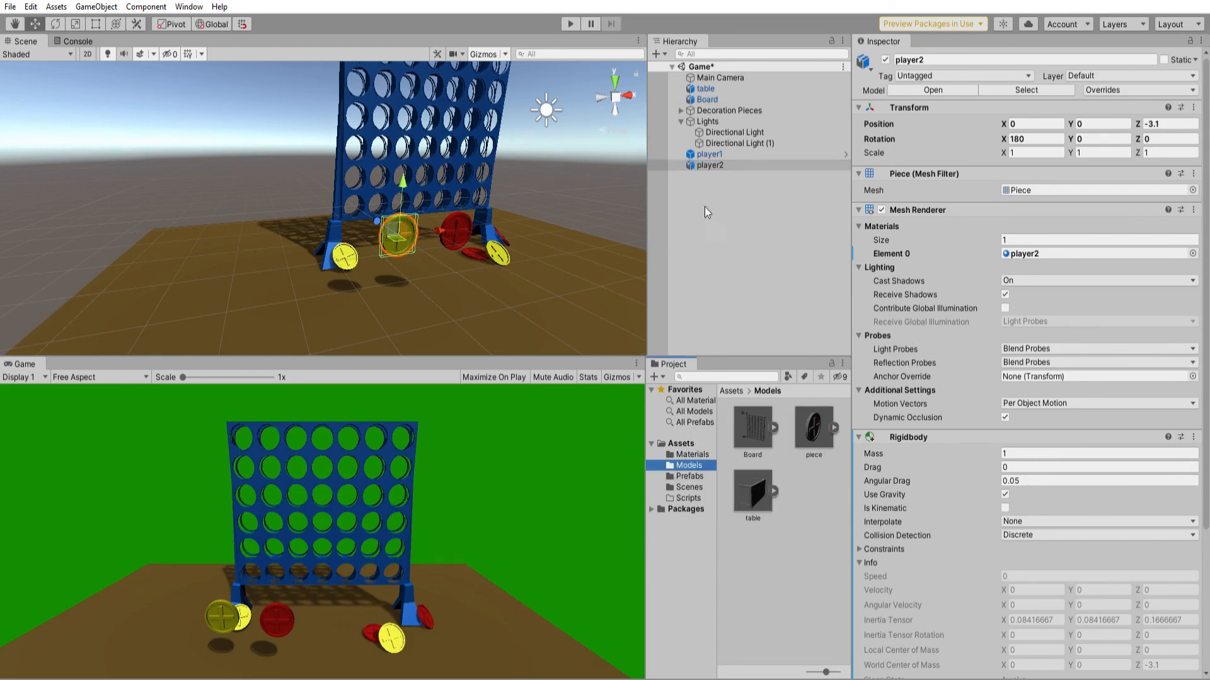
left_click(690, 476)
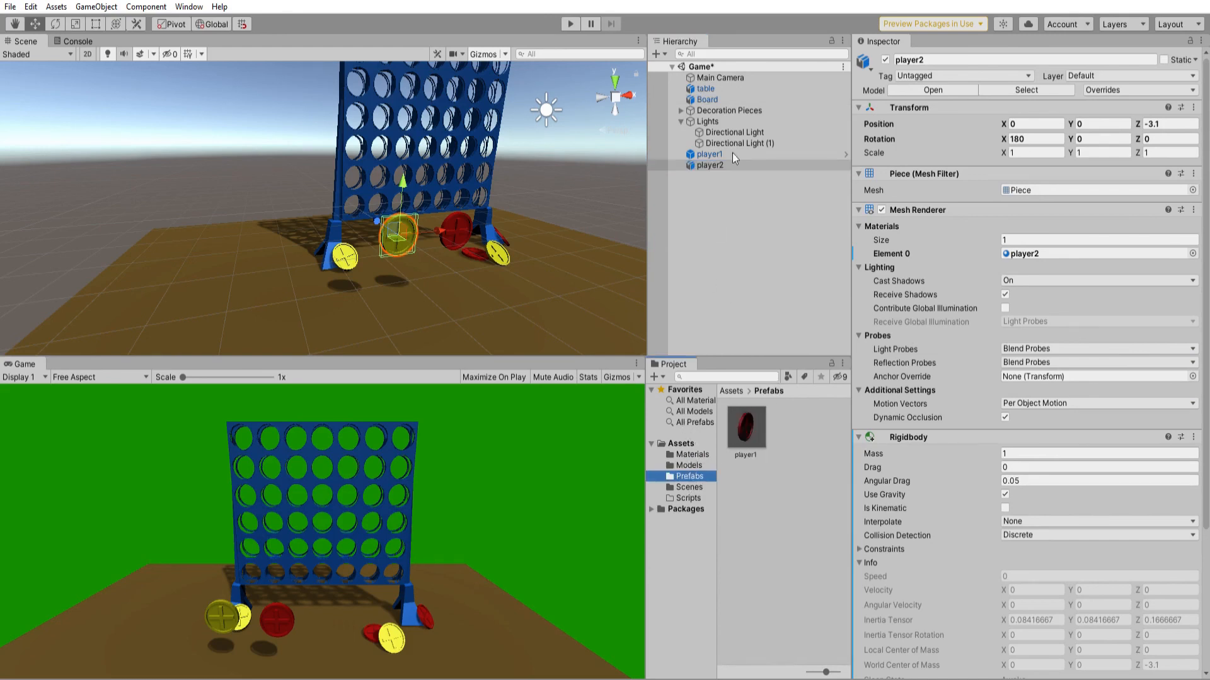